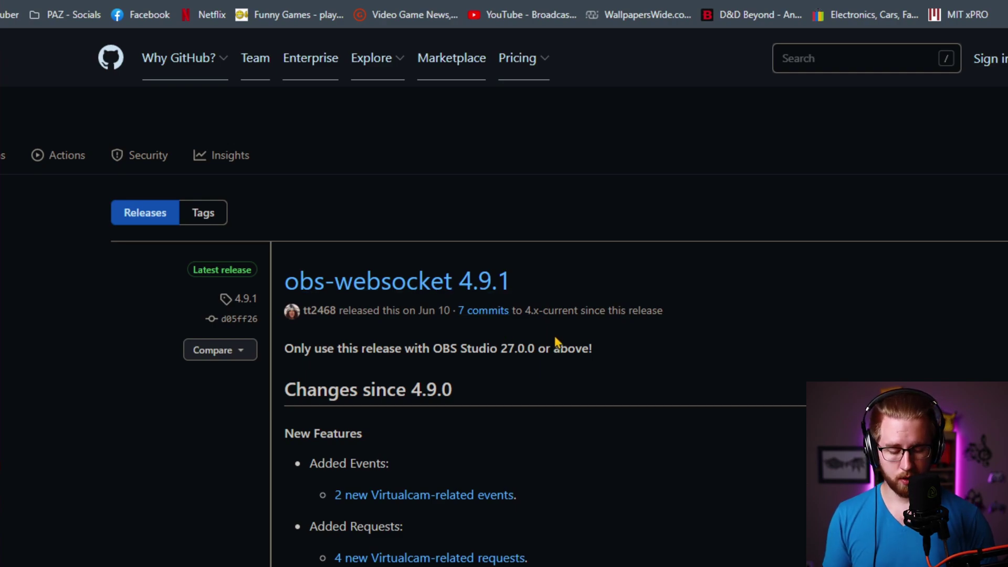
Step: Try to copy the data and obs-plugins folders from move-transition-2.4.4-windows into the Move_Transition_OBS folder on the Z: drive
scroll(556, 341, "down", 15)
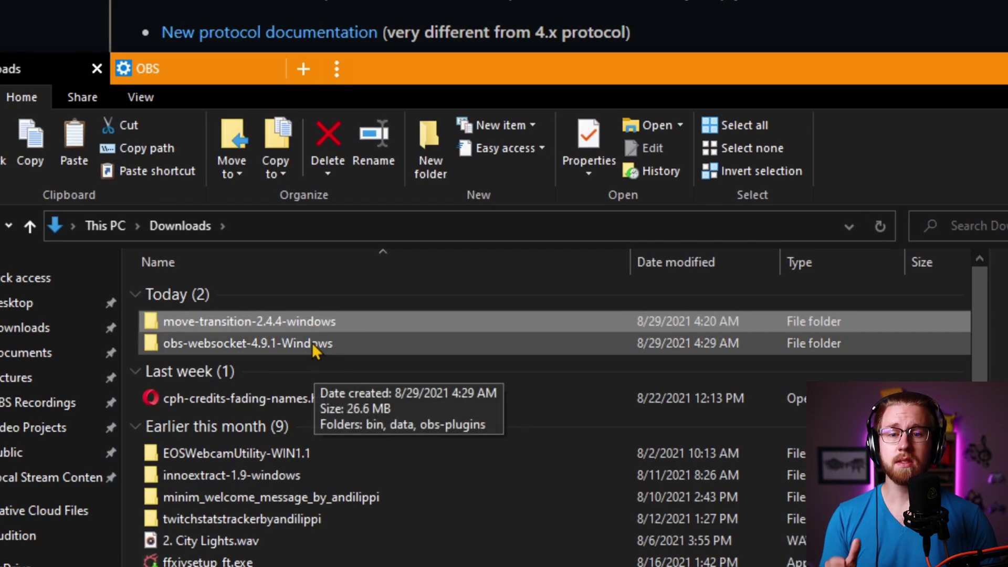
double_click(308, 321)
left_click_drag(304, 394, 187, 292)
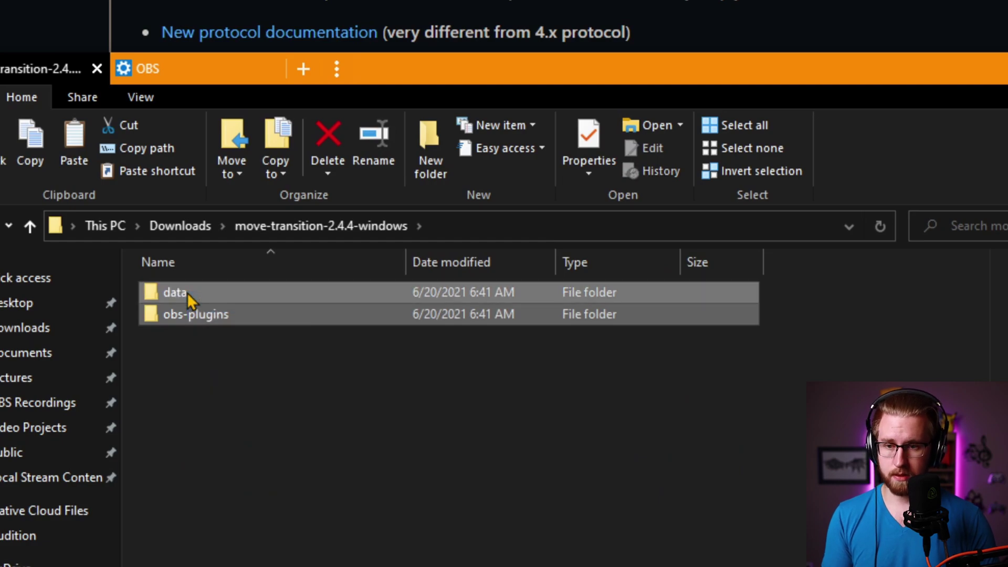
mouse_move(199, 71)
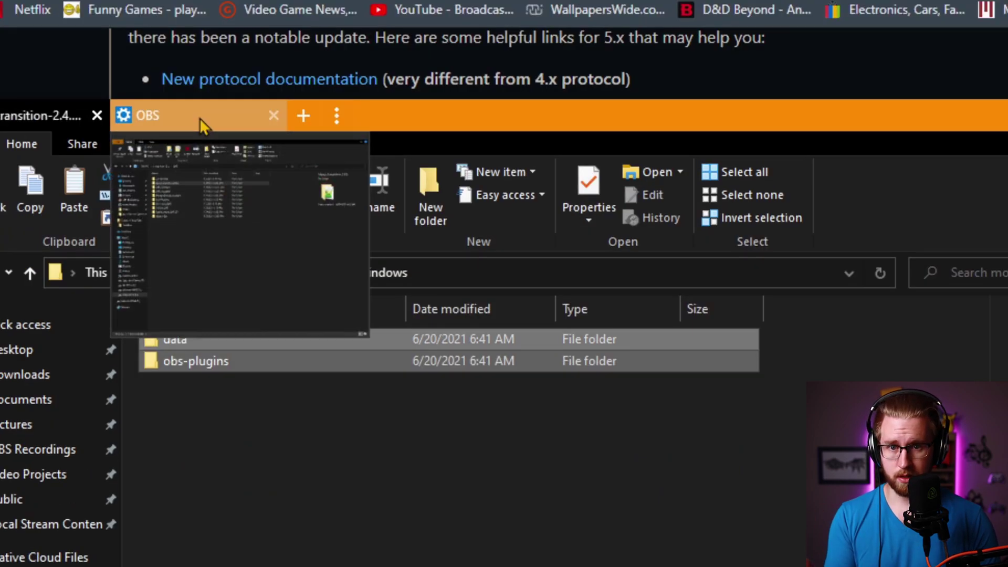
left_click(199, 118)
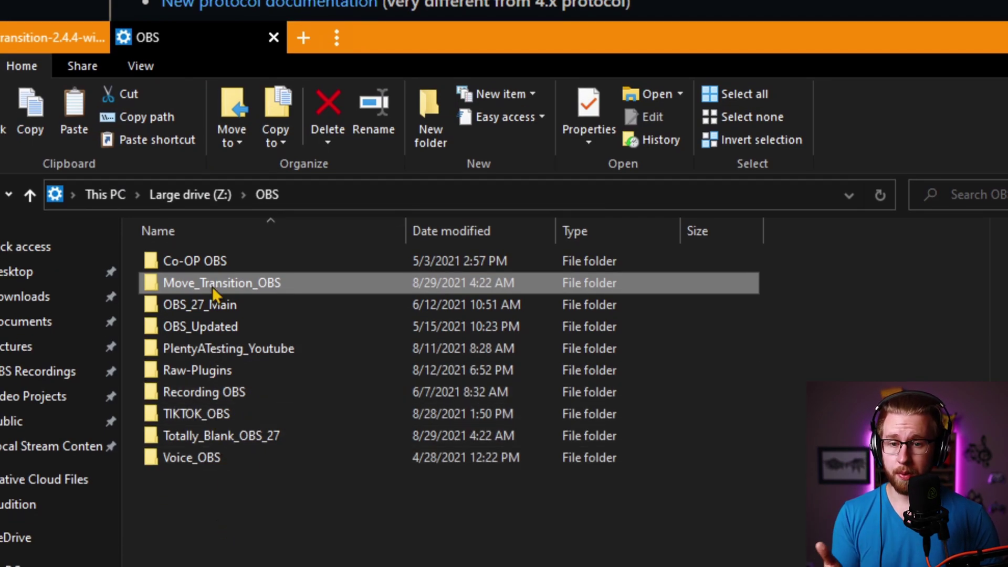
double_click(212, 286)
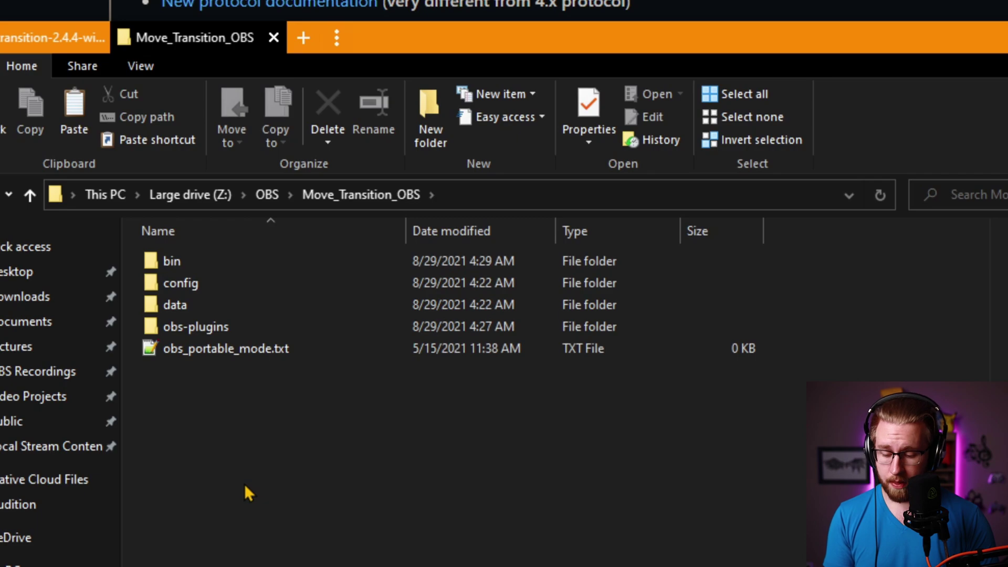
key("ctrl+v")
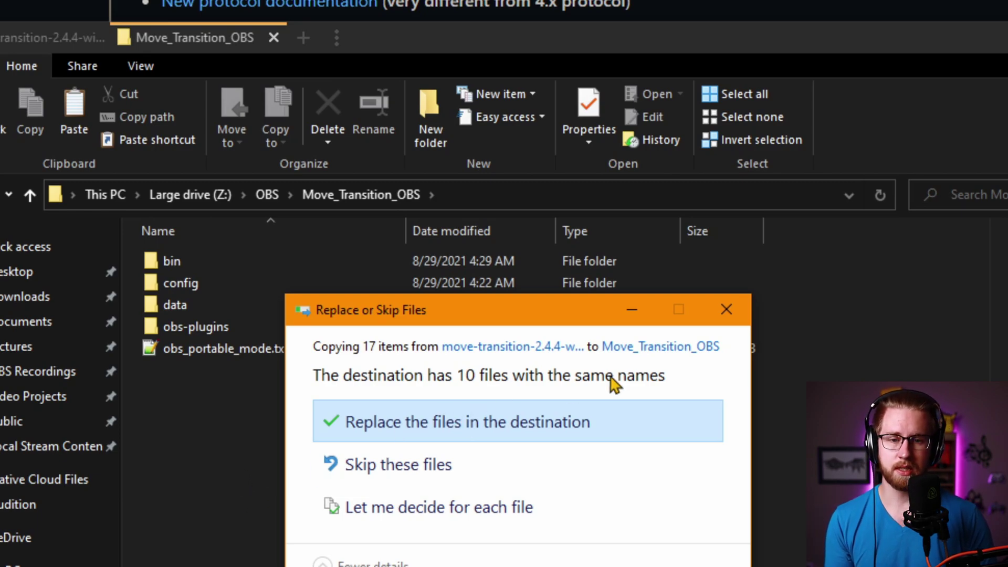
left_click(720, 319)
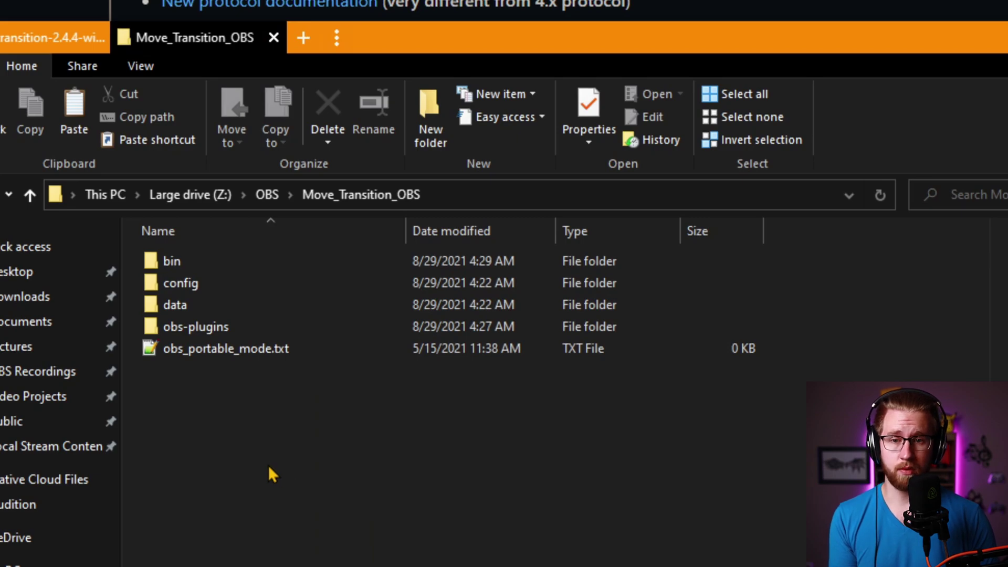
Step: Copy the bin, data and obs-plugins folders from obs-websocket-4.9.1-Windows into Move_Transition_OBS, replacing the files with the same names
left_click(52, 37)
left_click(205, 197)
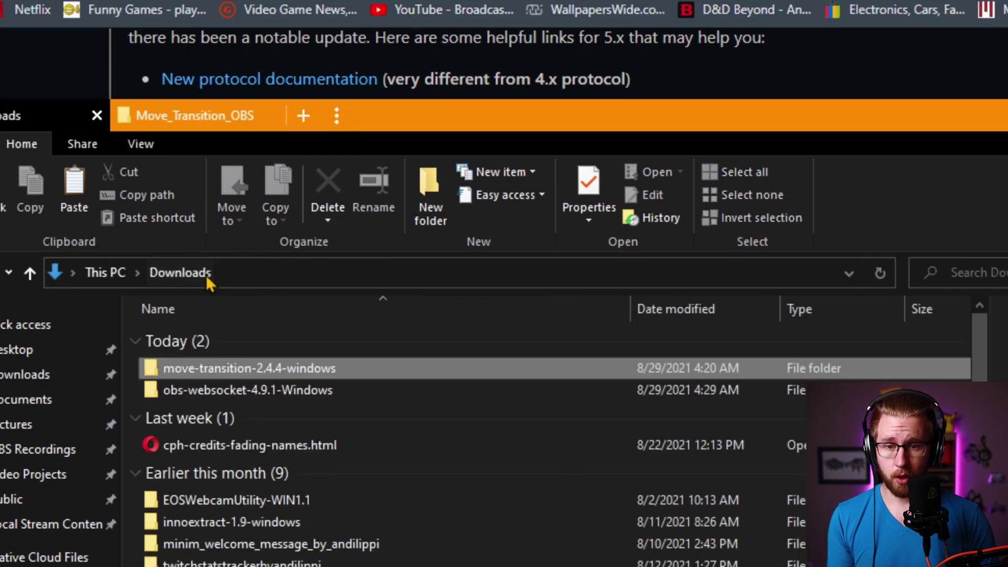
double_click(218, 393)
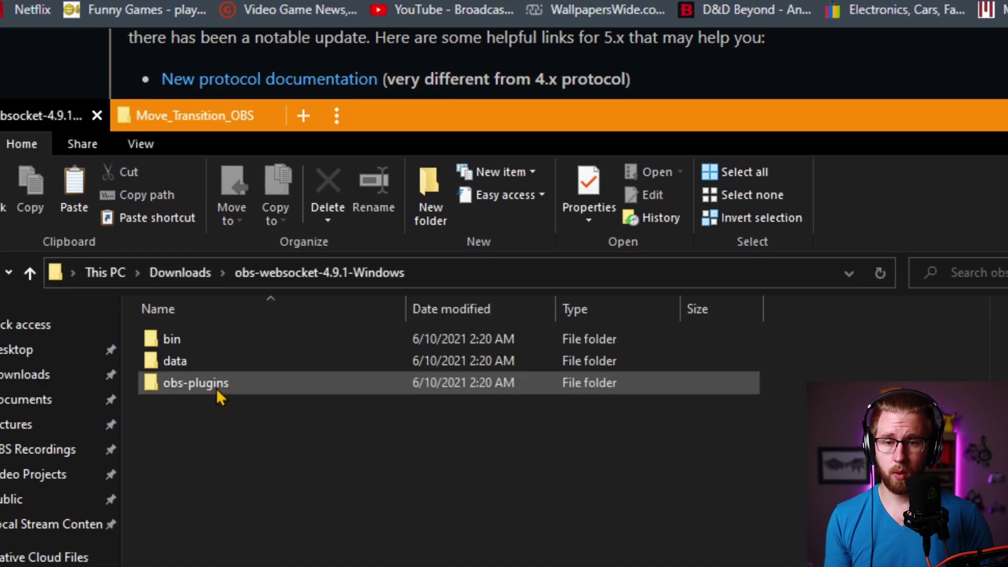
left_click_drag(257, 471, 248, 529)
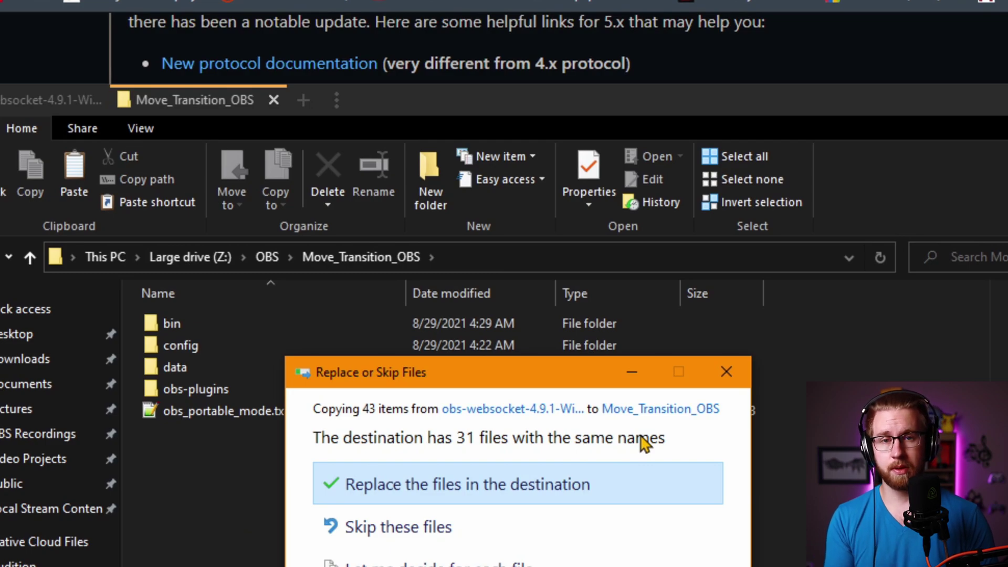
left_click(468, 484)
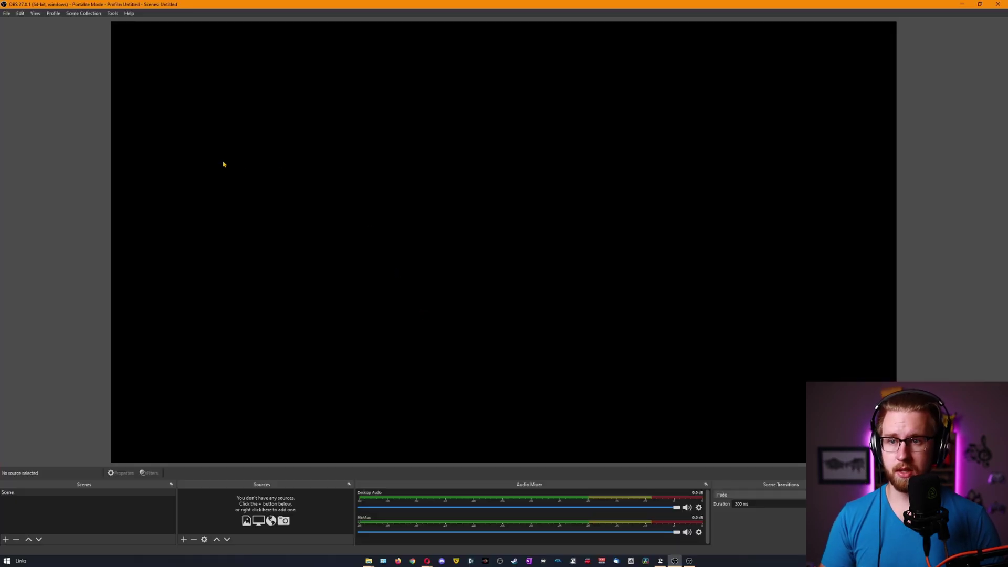
Step: Check the WebSockets server settings in OBS for the port and authentication options, leaving them without saving
left_click(114, 14)
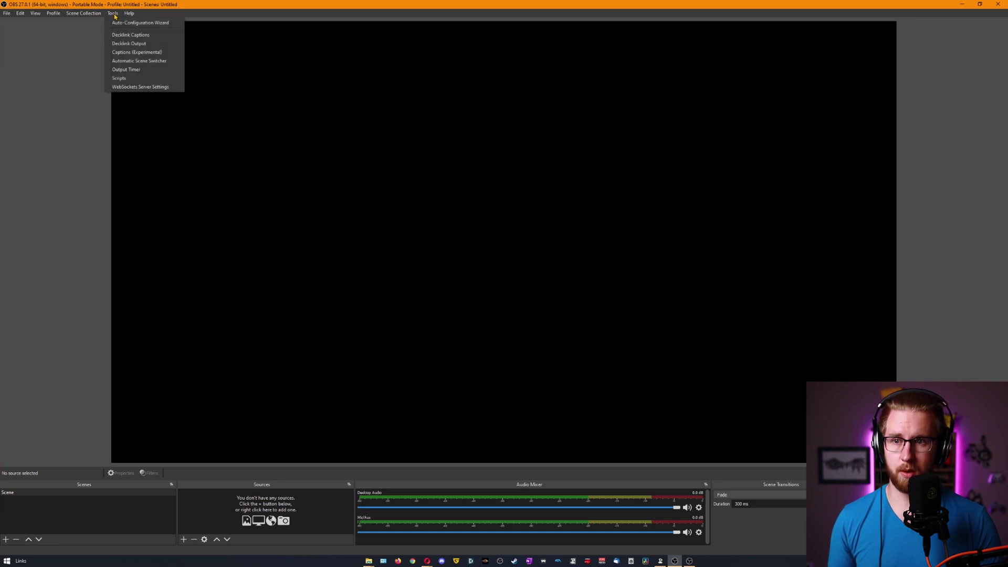
left_click(163, 87)
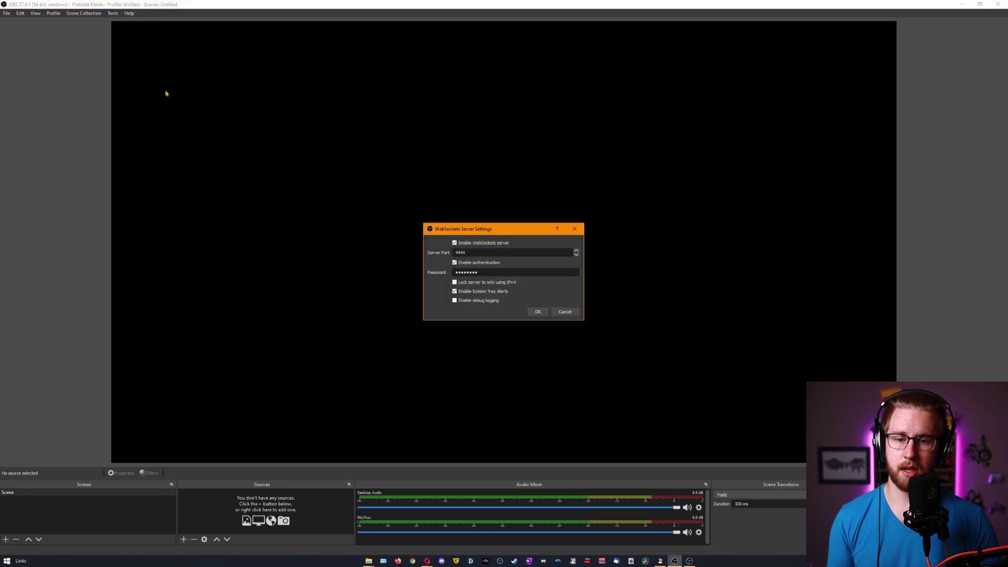
left_click(564, 313)
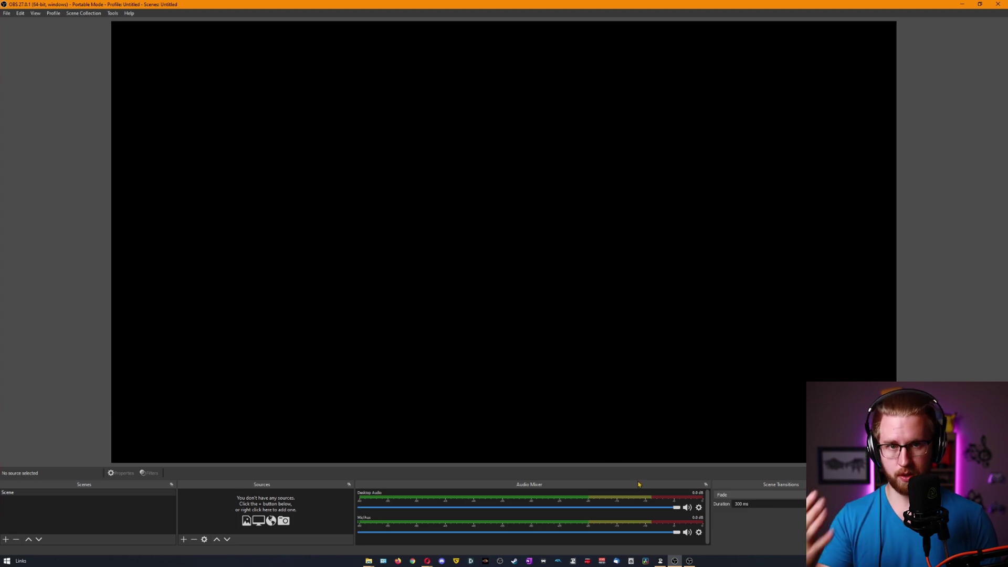
Step: Switch to Touch Portal and examine the OBS connection settings for the IP, WebSocket port and password
left_click(660, 560)
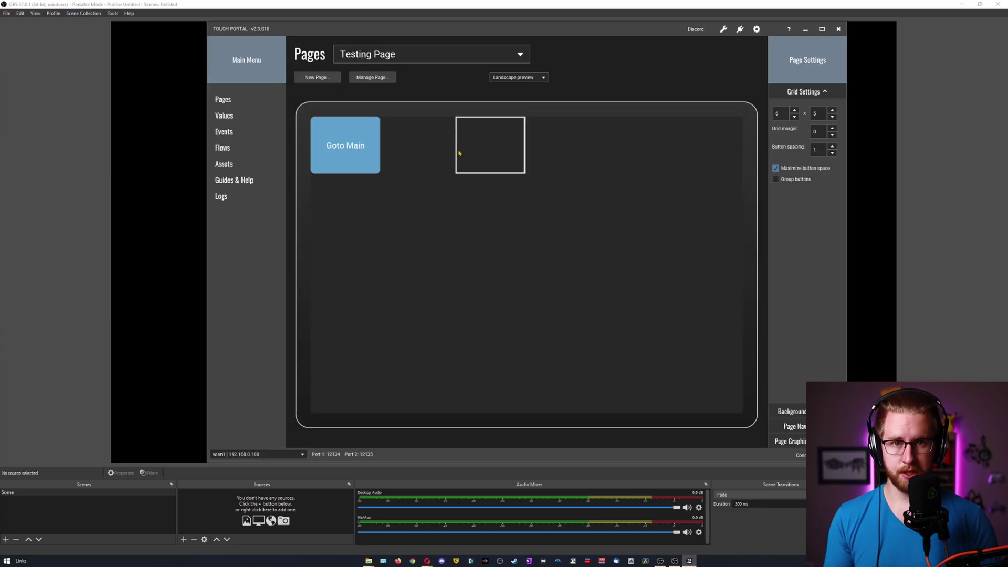
left_click(758, 30)
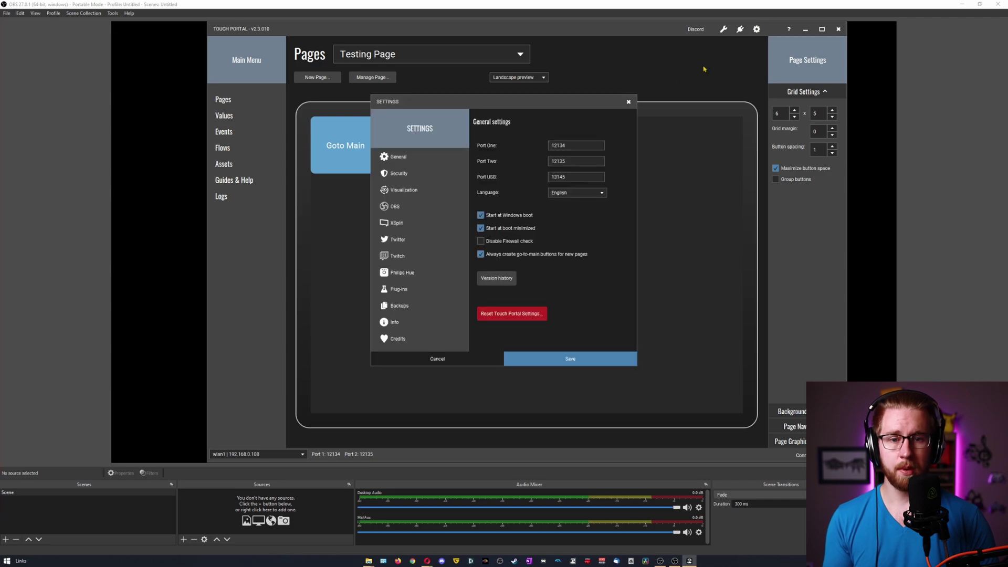
left_click(396, 210)
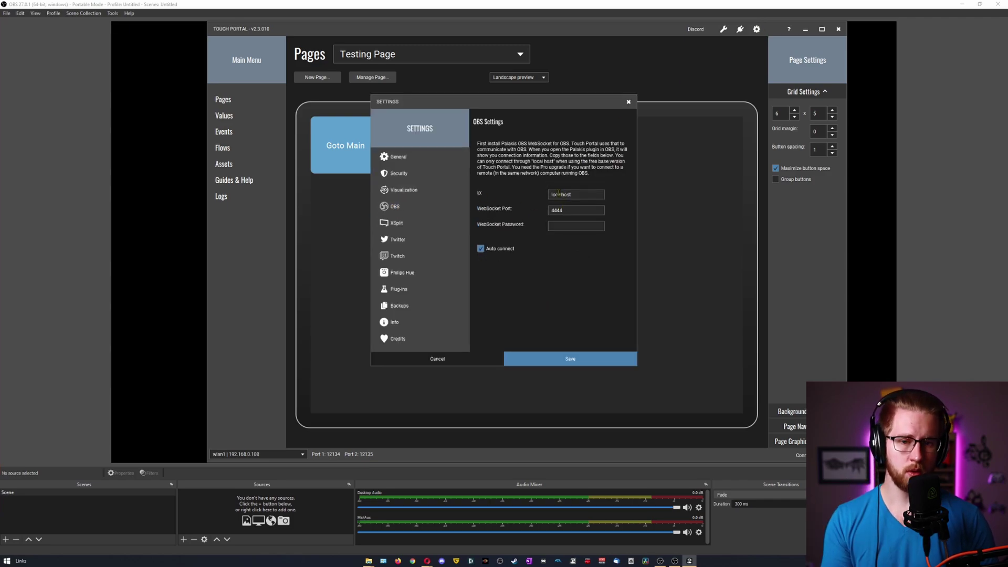
left_click(565, 224)
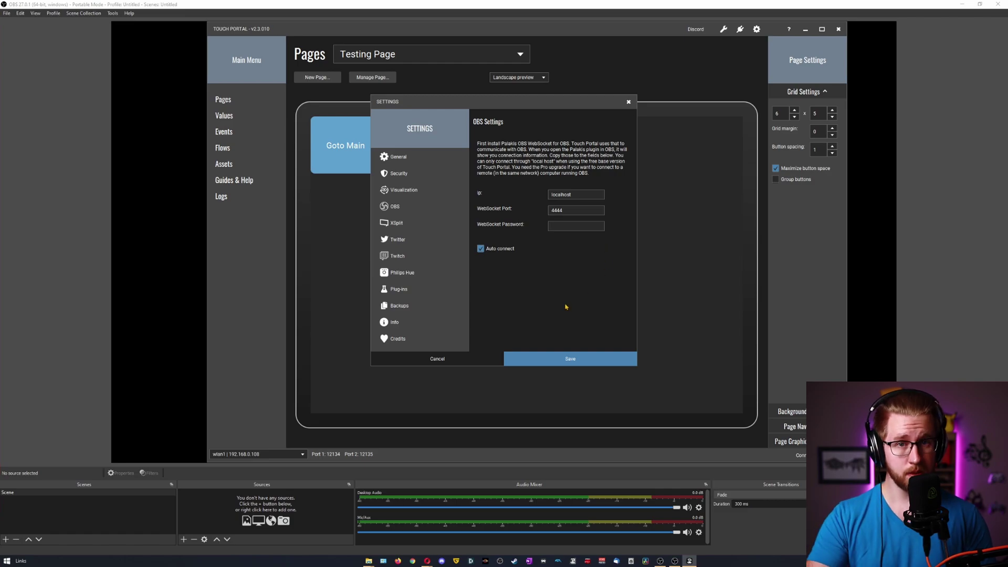
Step: Switch back to OBS and add a new video capture device source named Face_Cam to the scene
left_click(69, 243)
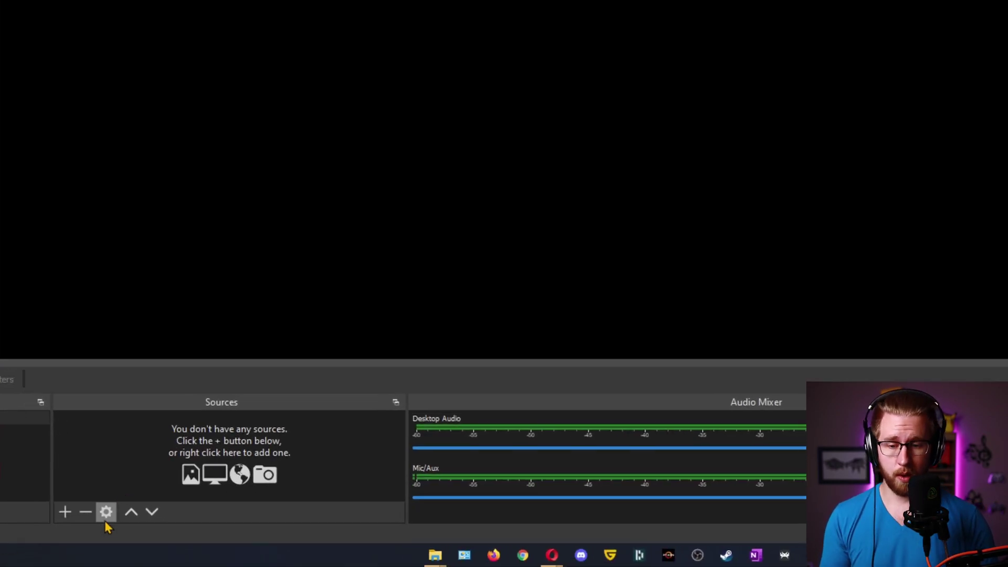
left_click(184, 539)
left_click(178, 436)
left_click_drag(441, 163, 331, 167)
type("Face_Cam")
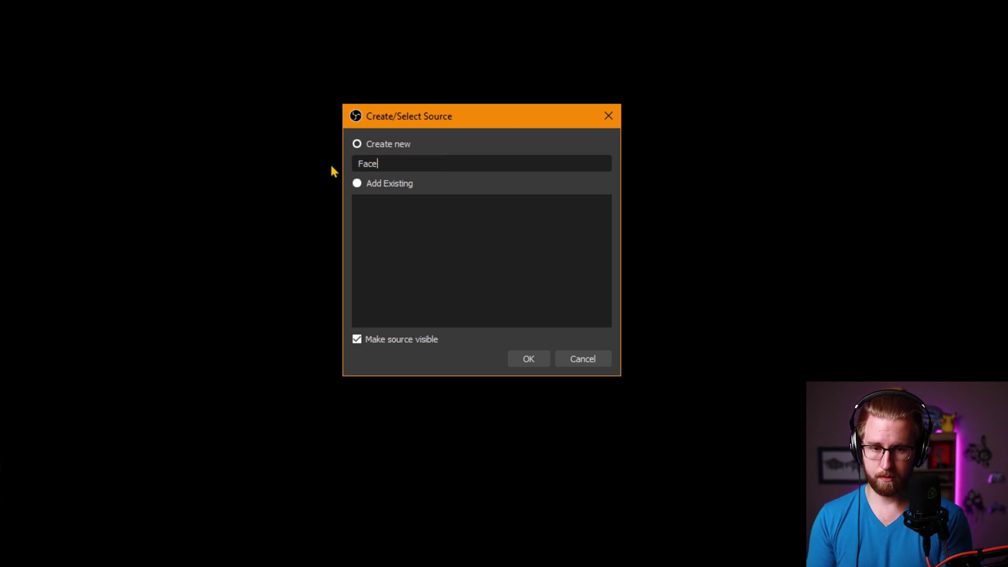
key("Return")
Step: Set the Face_Cam device to NewTek NDI Video and shrink the camera to about a quarter of the canvas width in its upper-left corner
left_click(517, 220)
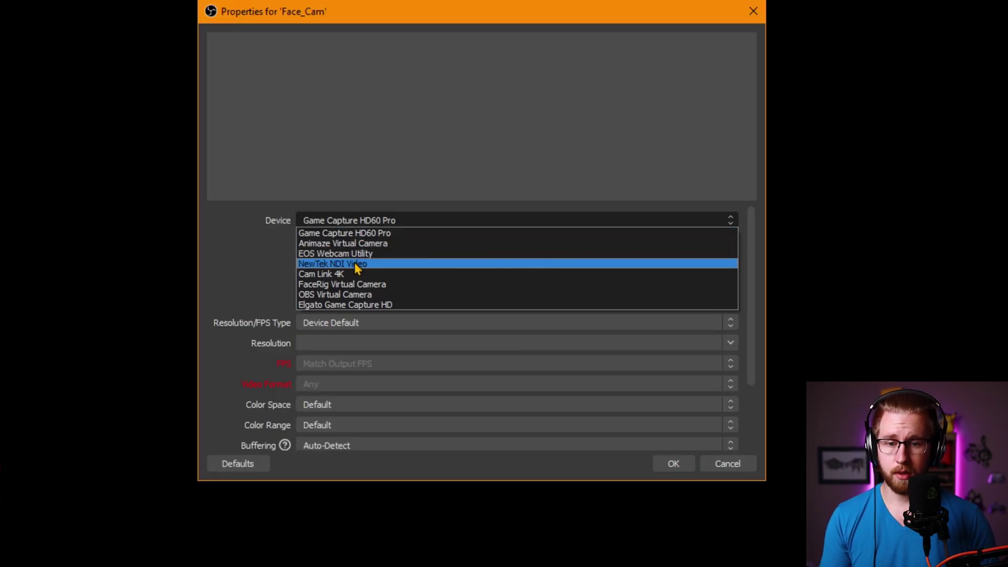
left_click(357, 265)
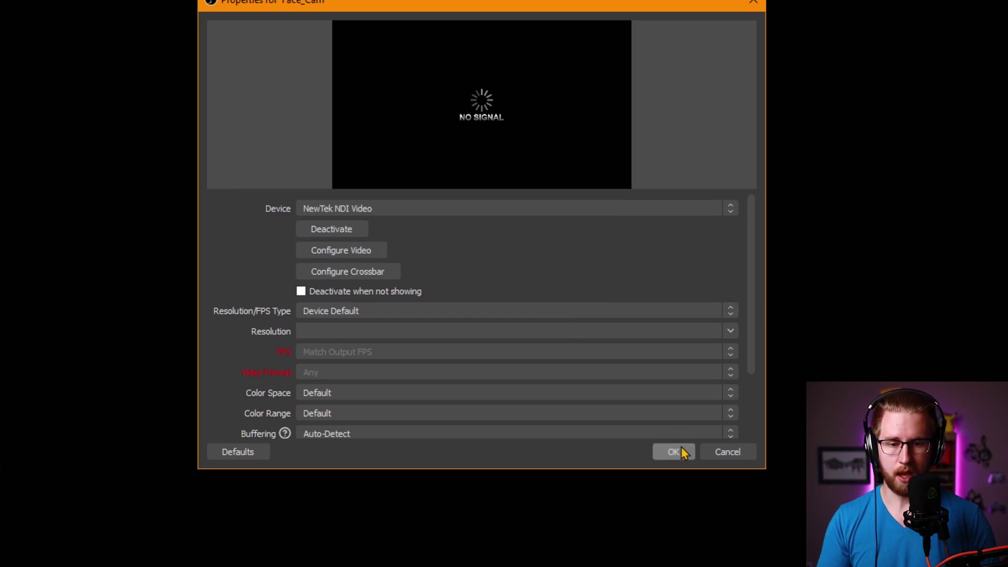
left_click(674, 441)
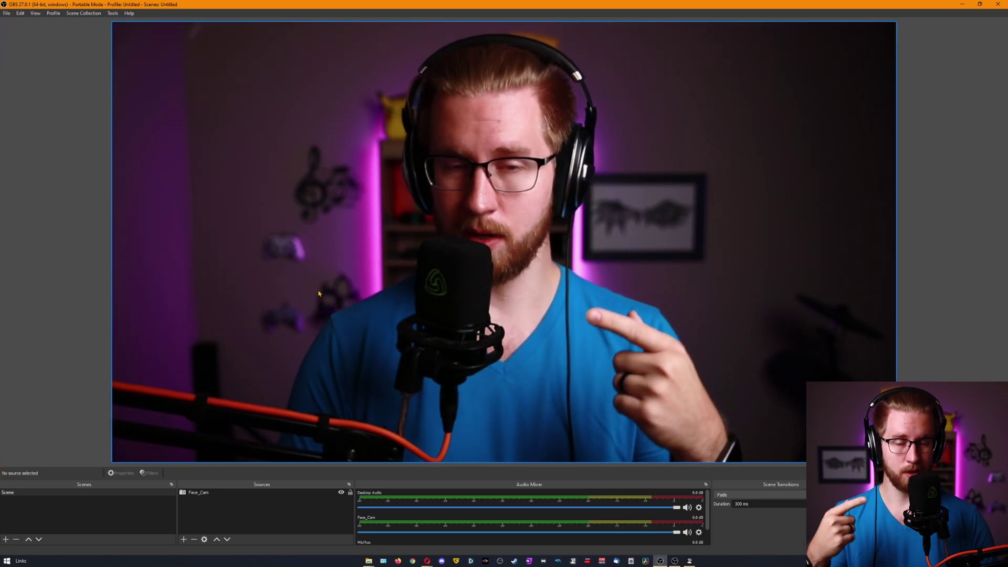
left_click(317, 294)
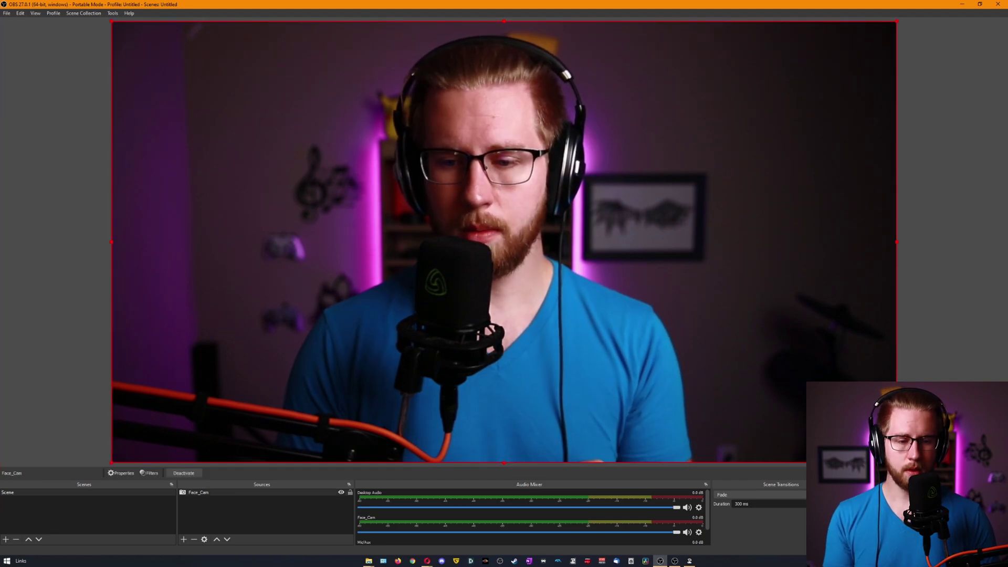
left_click_drag(895, 462, 168, 132)
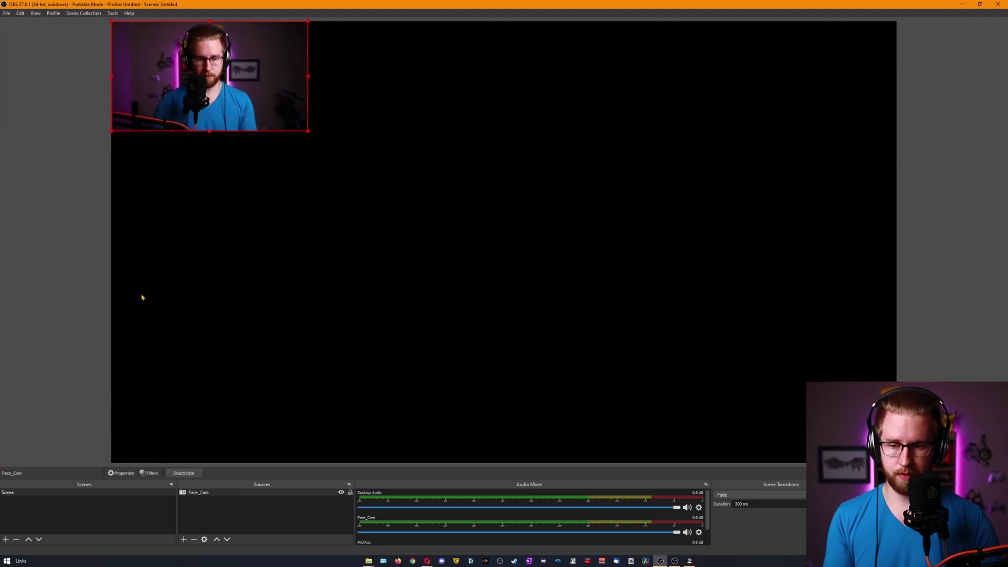
Step: Add a Move Source filter named Face_Cam_Top_Left to the scene
right_click(16, 494)
left_click(37, 420)
left_click(343, 416)
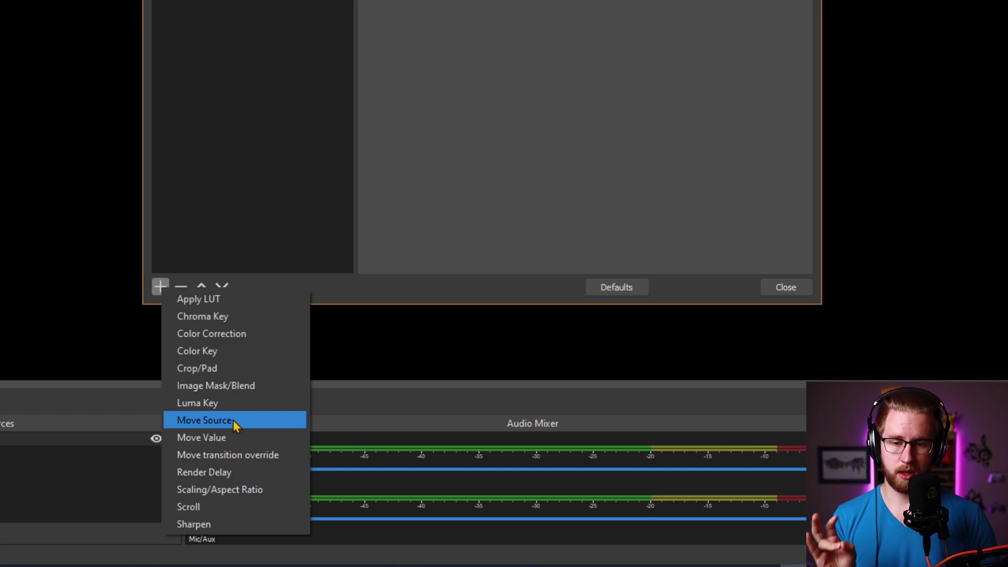
left_click(231, 420)
left_click_drag(331, 181, 258, 184)
type("Face_Cam_")
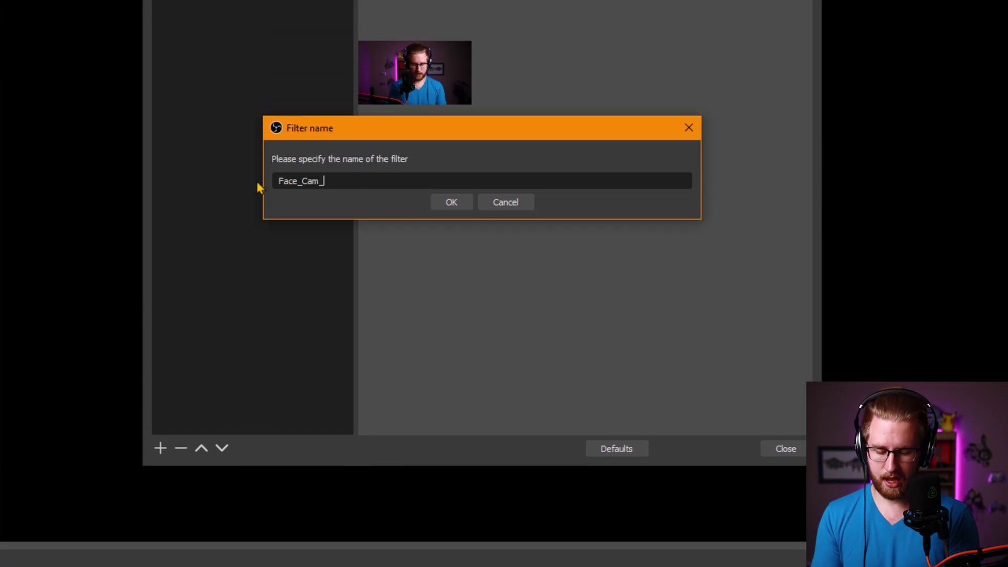
type("Top_Left")
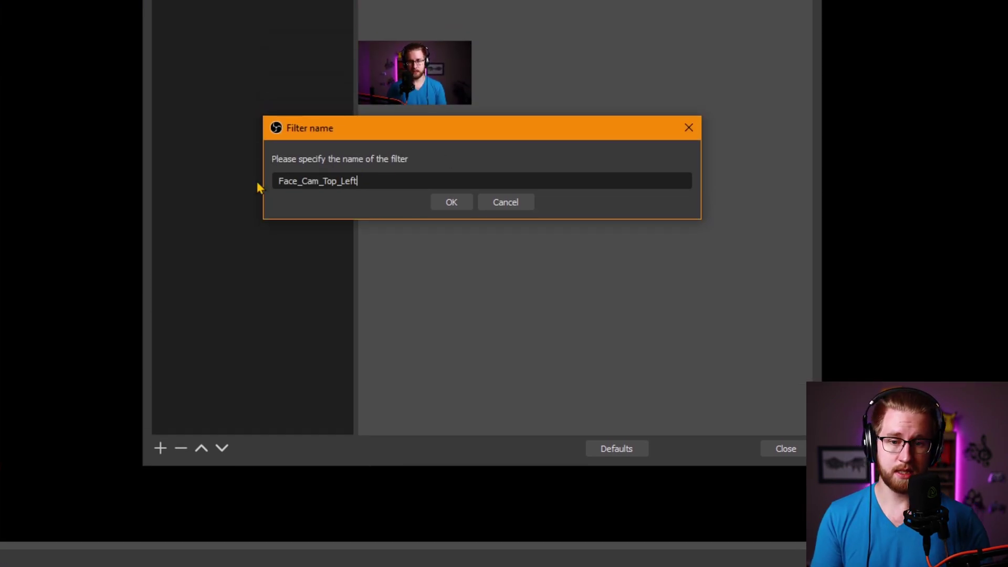
left_click(452, 202)
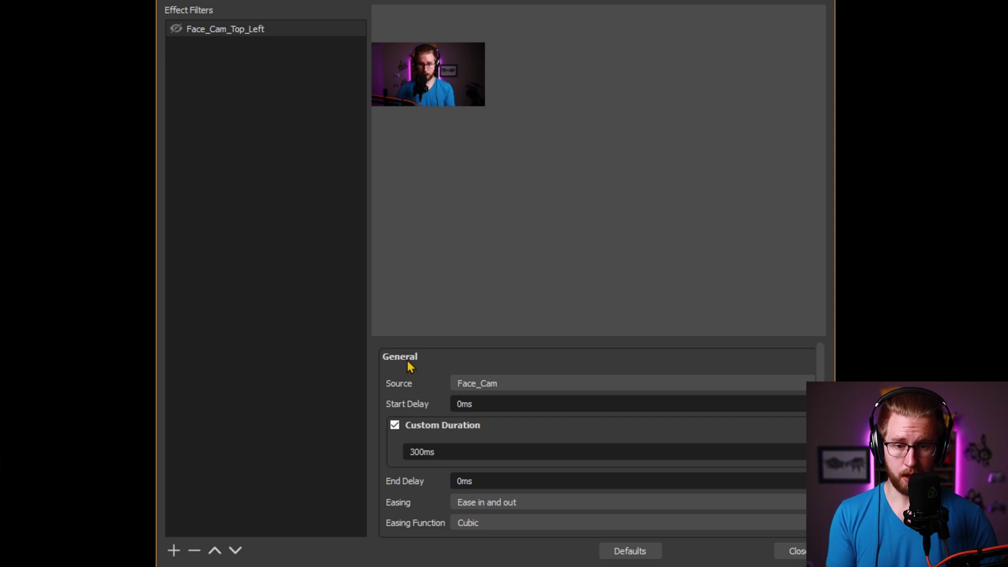
Step: Check the filter's source and transform settings, then test Face_Cam_Top_Left by moving the camera across the canvas and triggering the filter
left_click(478, 388)
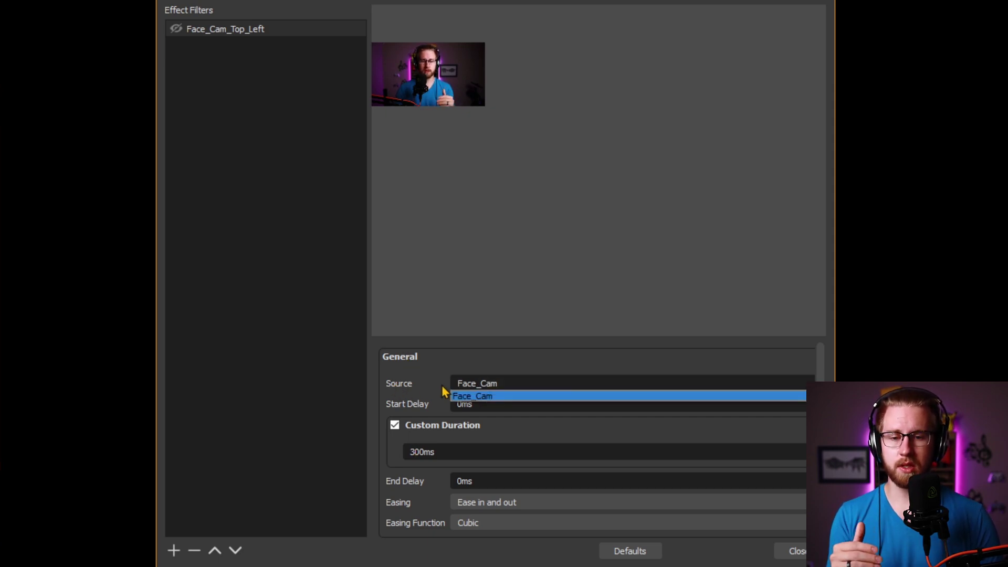
left_click(426, 389)
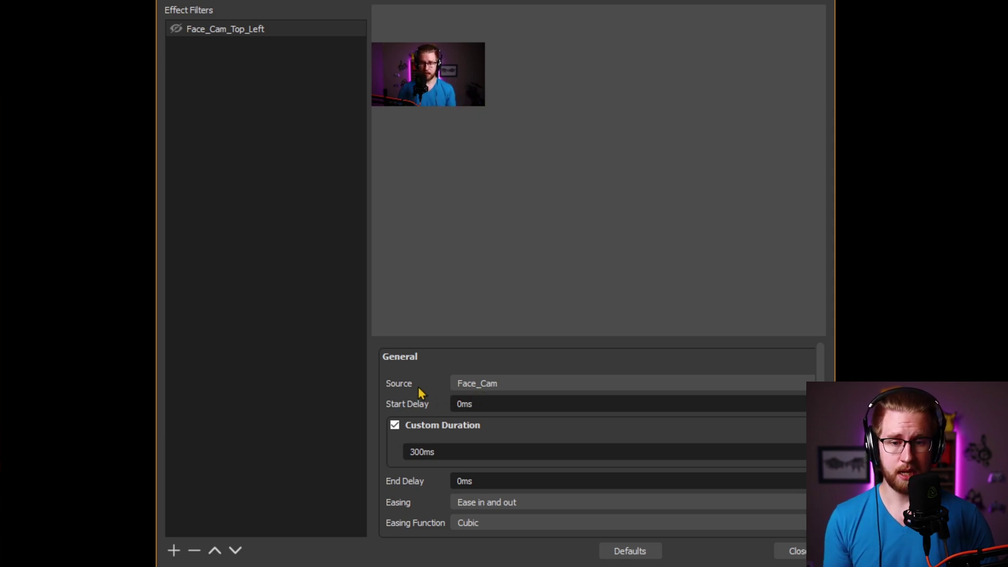
scroll(425, 397, "down", 2)
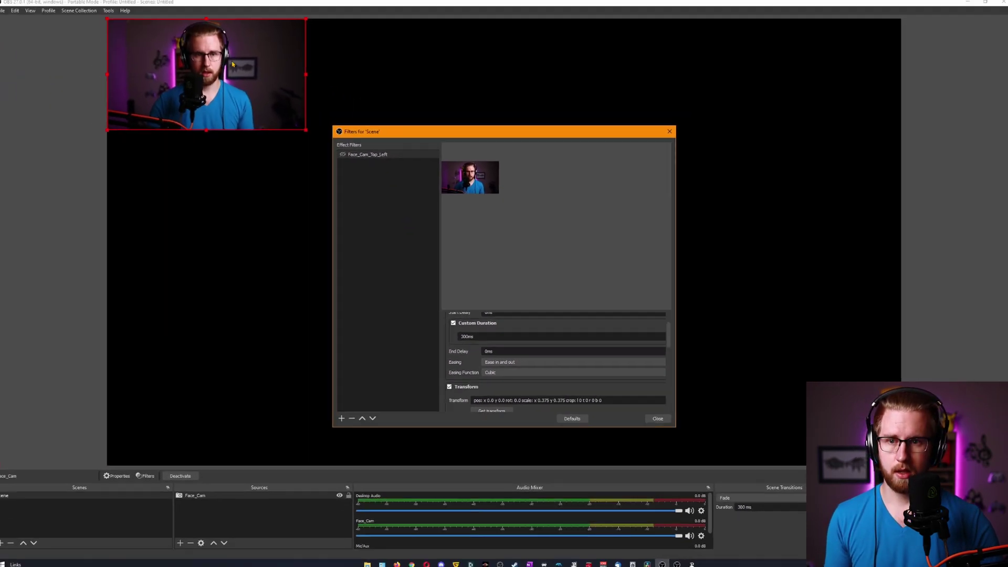
left_click_drag(215, 69, 782, 167)
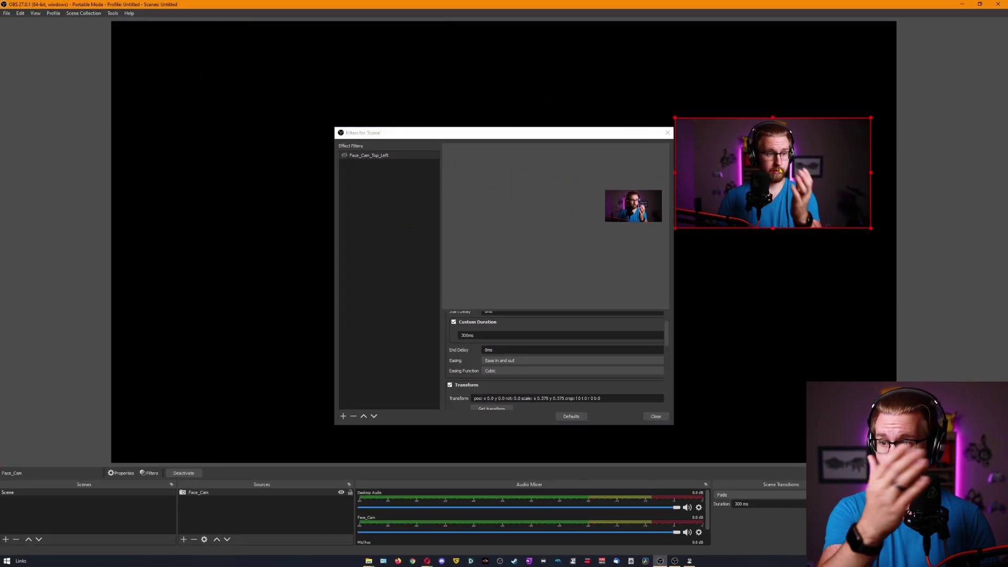
left_click(344, 156)
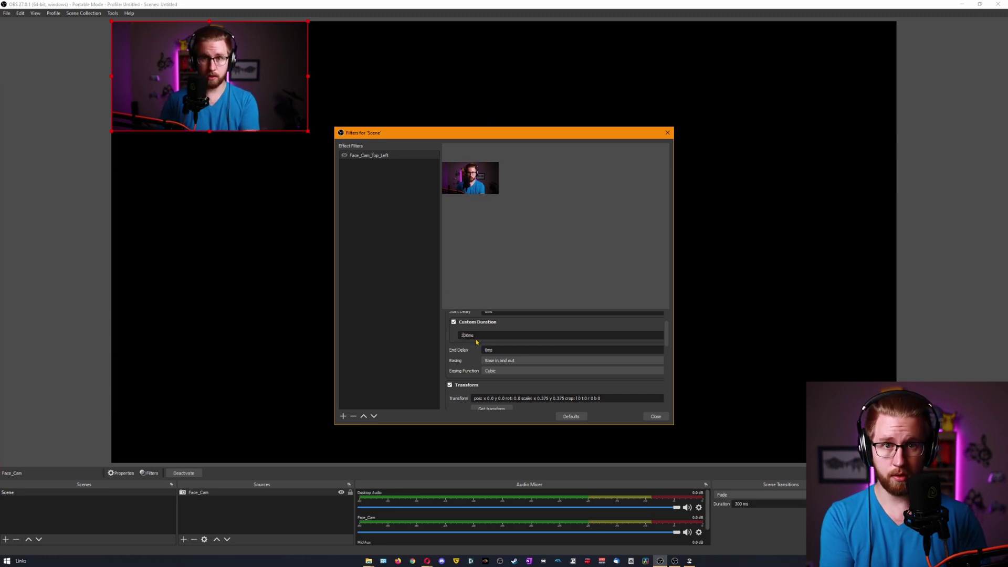
Step: Set the Face_Cam_Top_Left filter's custom duration to 1500 ms
type("1500")
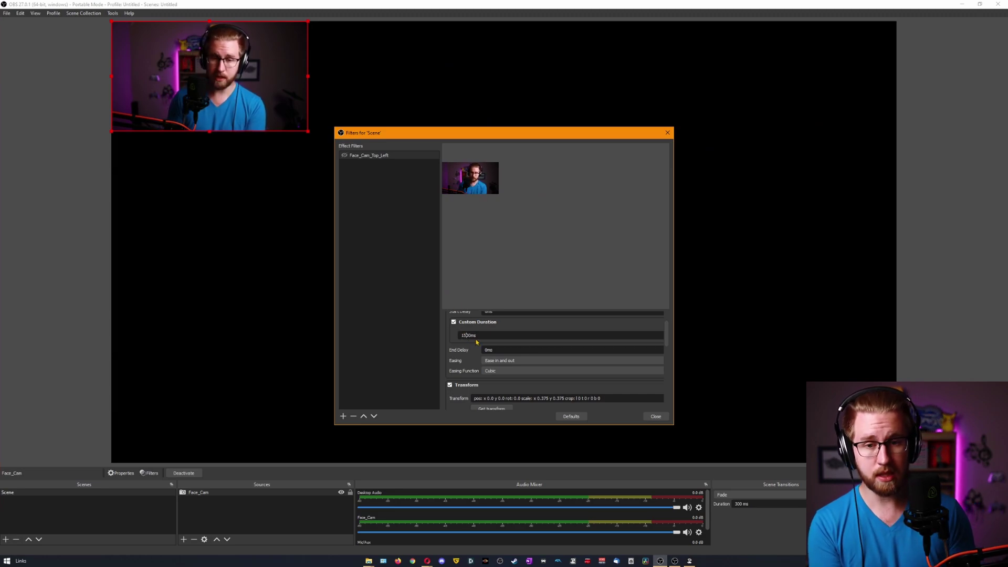
Step: Test the filter's current duration by moving the camera across the canvas and triggering Face_Cam_Top_Left, repeating the test once more
left_click(225, 92)
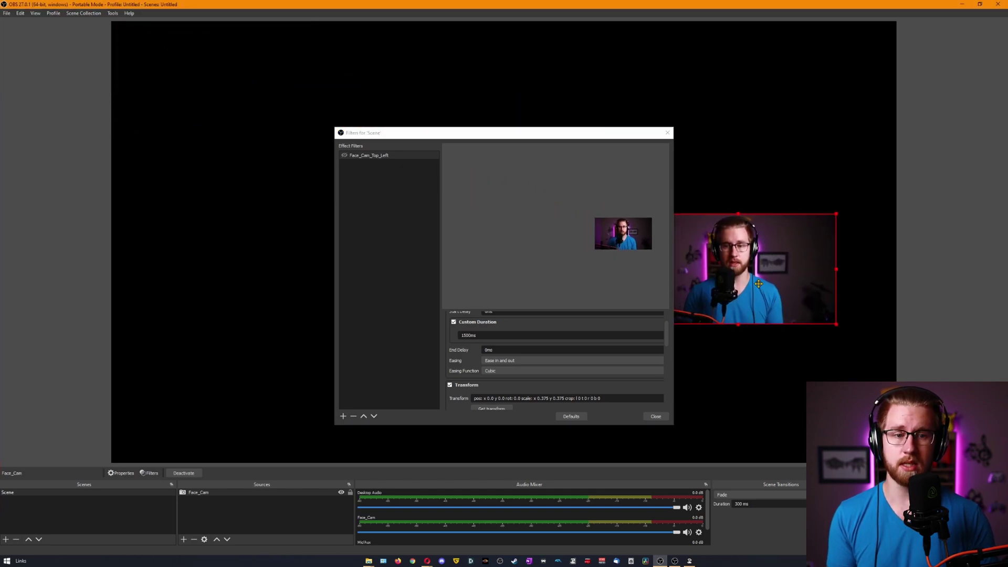
left_click(345, 156)
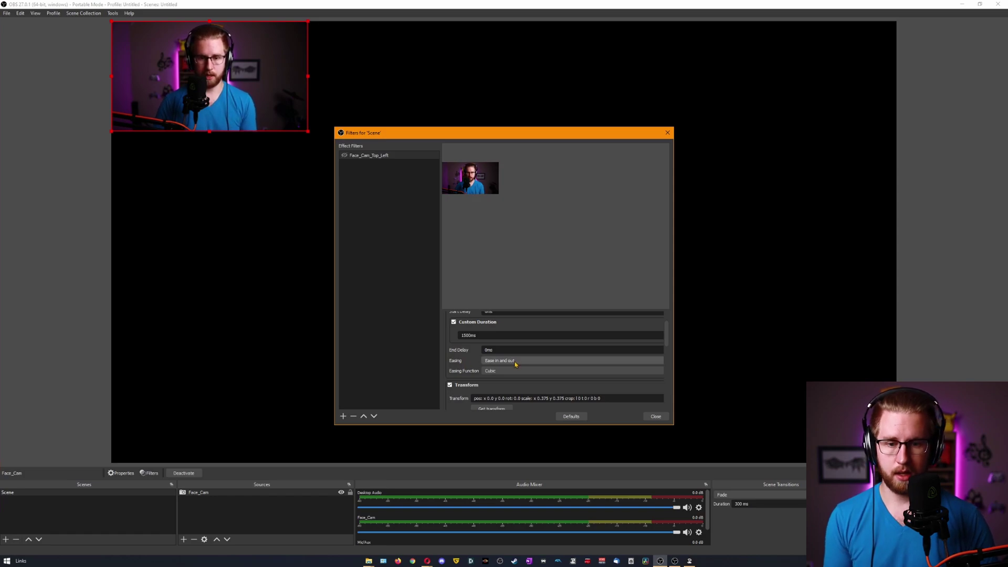
left_click(262, 97)
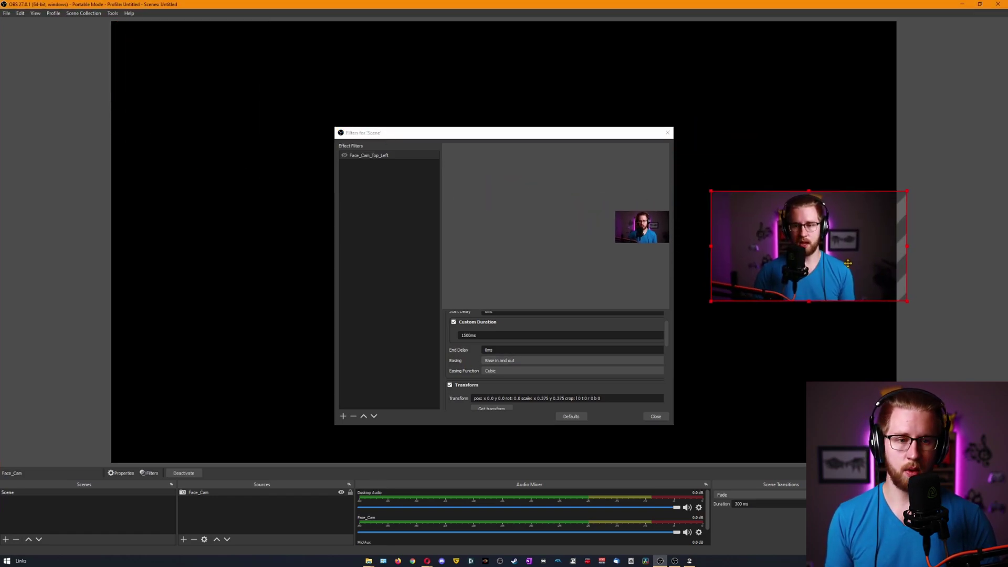
left_click(346, 156)
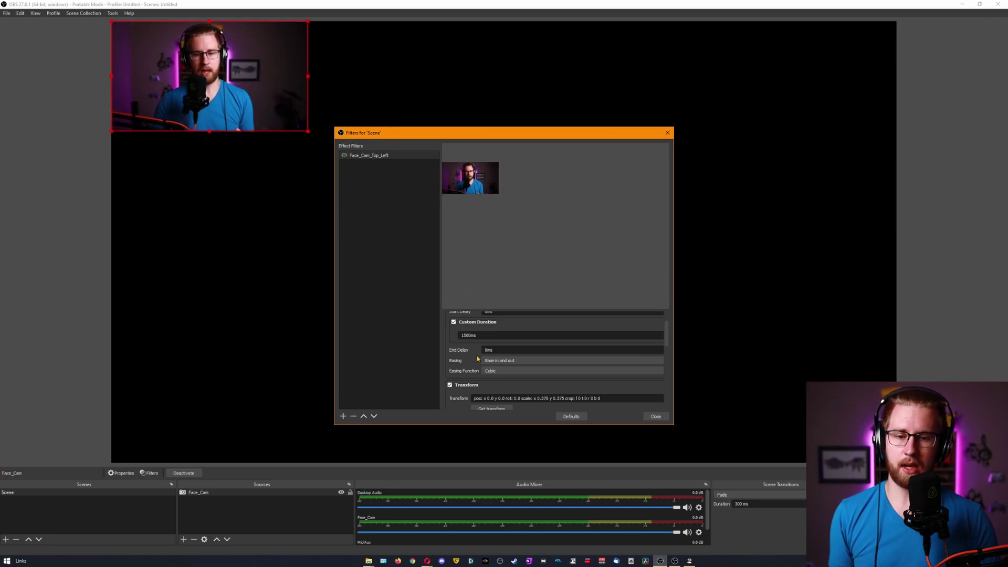
Step: Set the filter's easing function to Bounce and test it by moving the camera away and triggering the filter
left_click(503, 371)
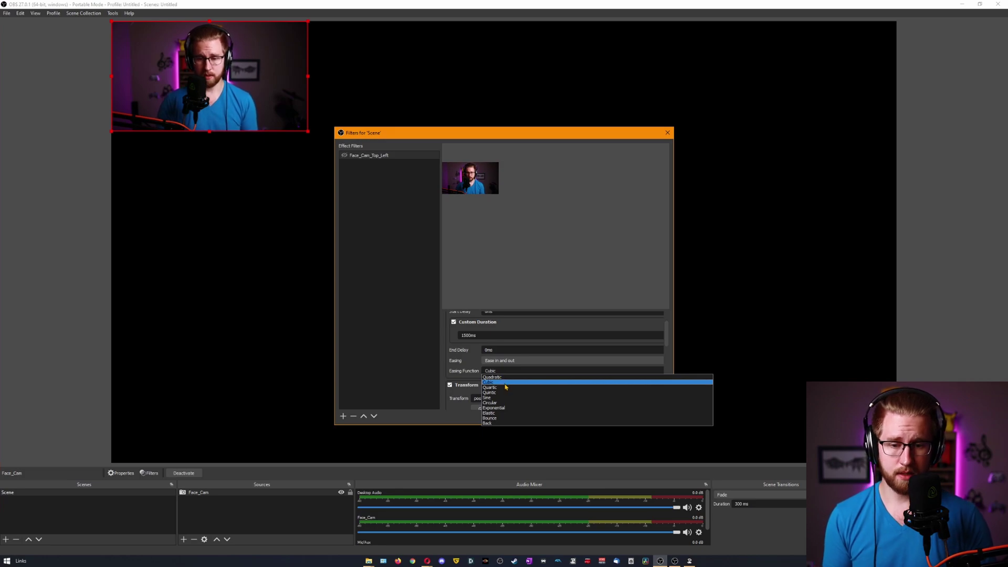
left_click(501, 419)
left_click_drag(226, 94, 807, 287)
left_click(344, 155)
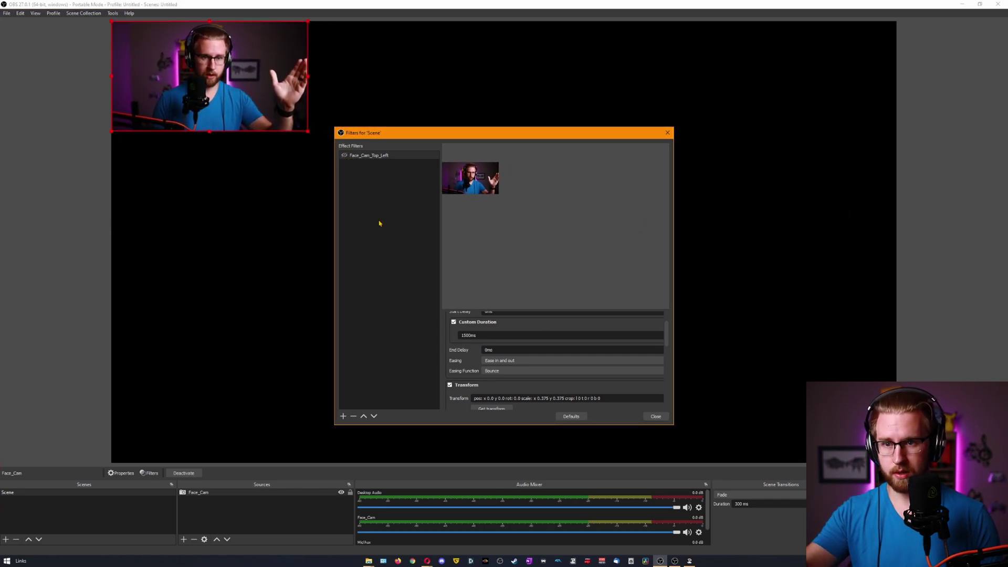
Step: Set the easing function to Elastic and test it with the camera moved to the lower-right area of the canvas
left_click(508, 372)
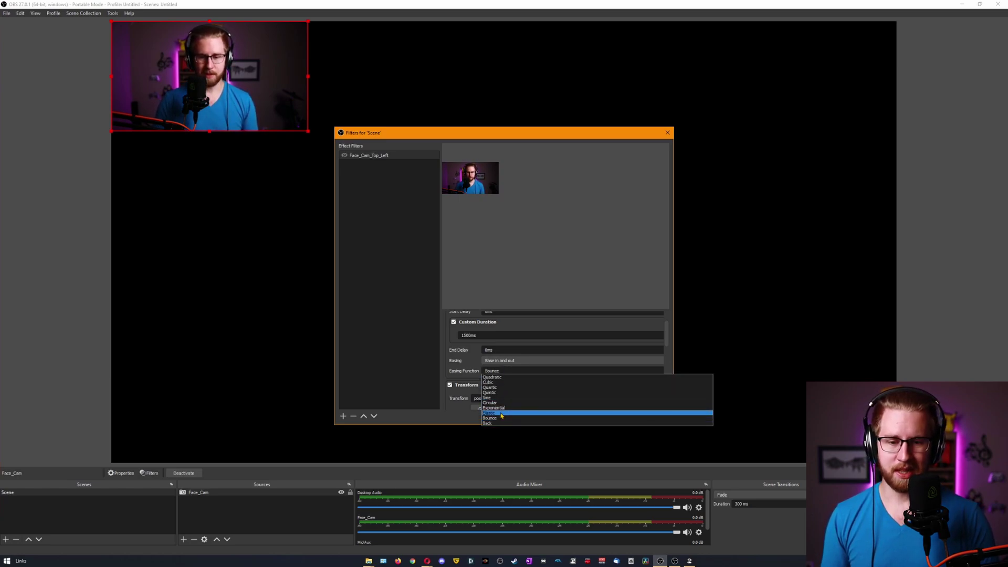
left_click(501, 414)
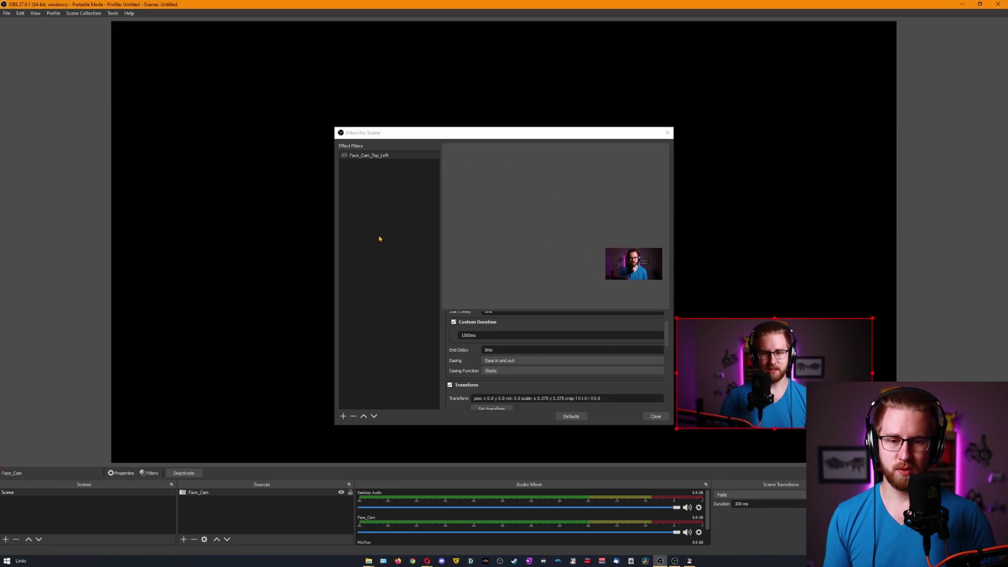
left_click(361, 227)
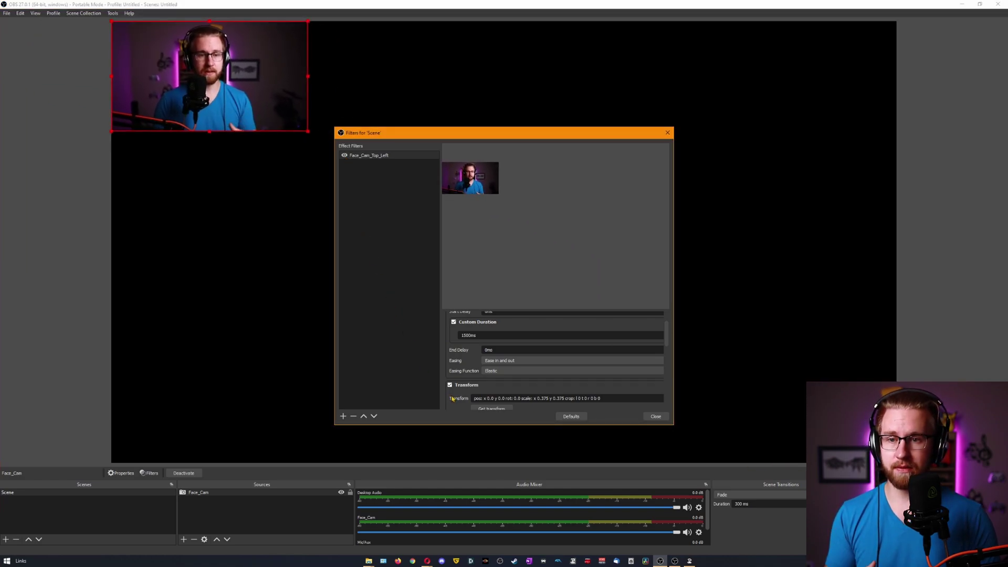
Step: Set the easing function back to Cubic and trigger Face_Cam_Top_Left to check the motion
left_click(503, 371)
left_click(496, 391)
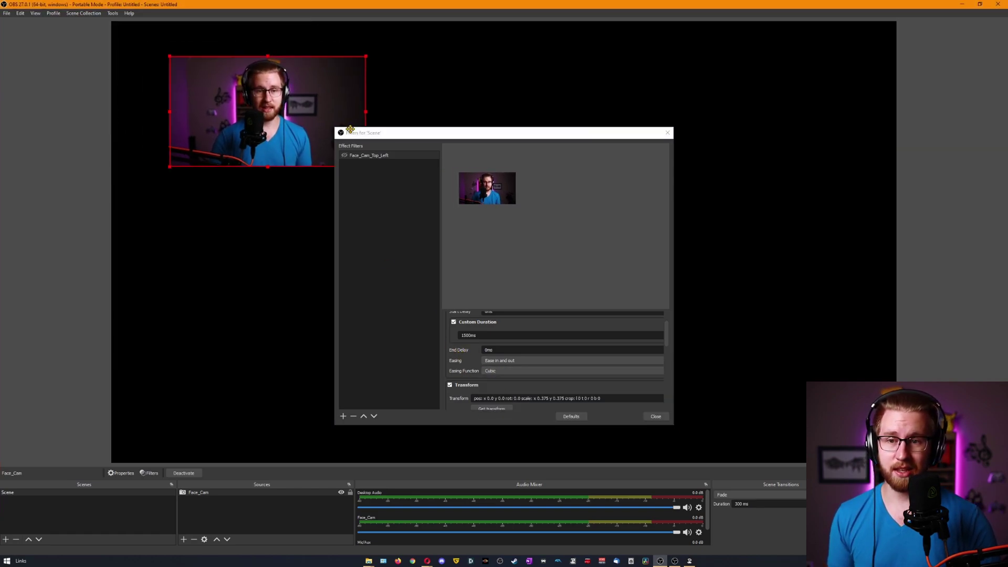
left_click(344, 156)
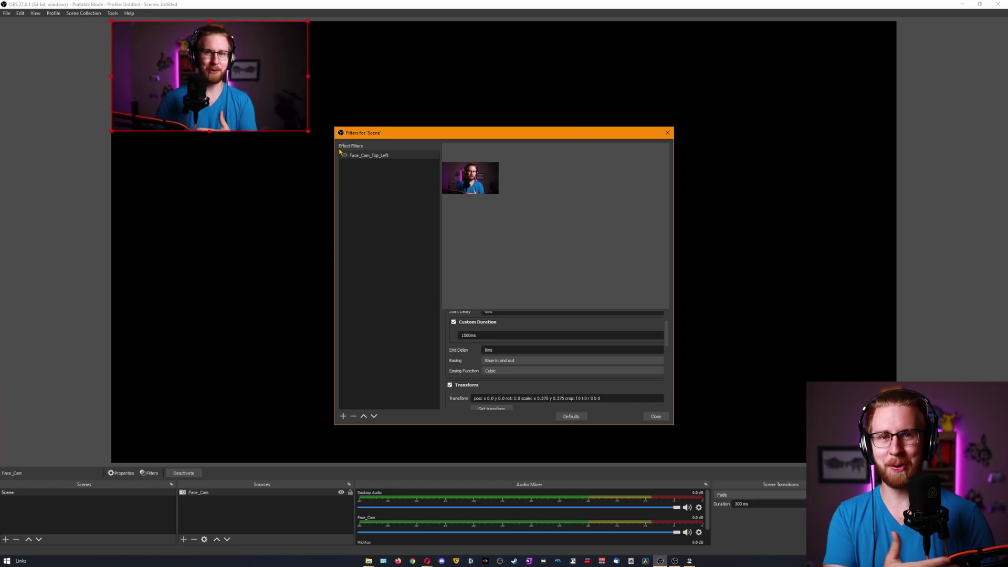
Step: Crop the right and left sides of the Face_Cam source on the canvas to frame the person in a near-square
scroll(462, 351, "down", 1)
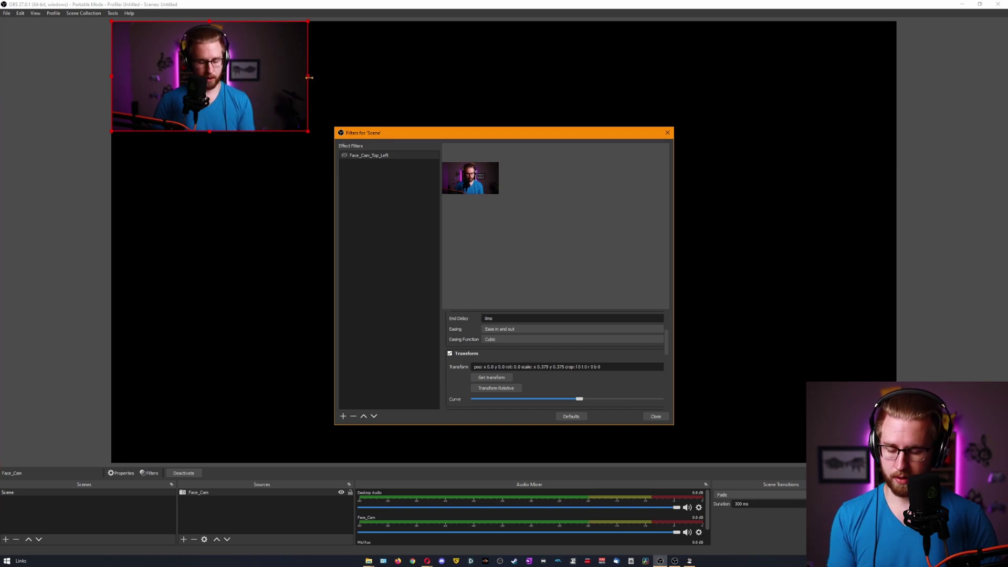
left_click_drag(308, 78, 262, 77)
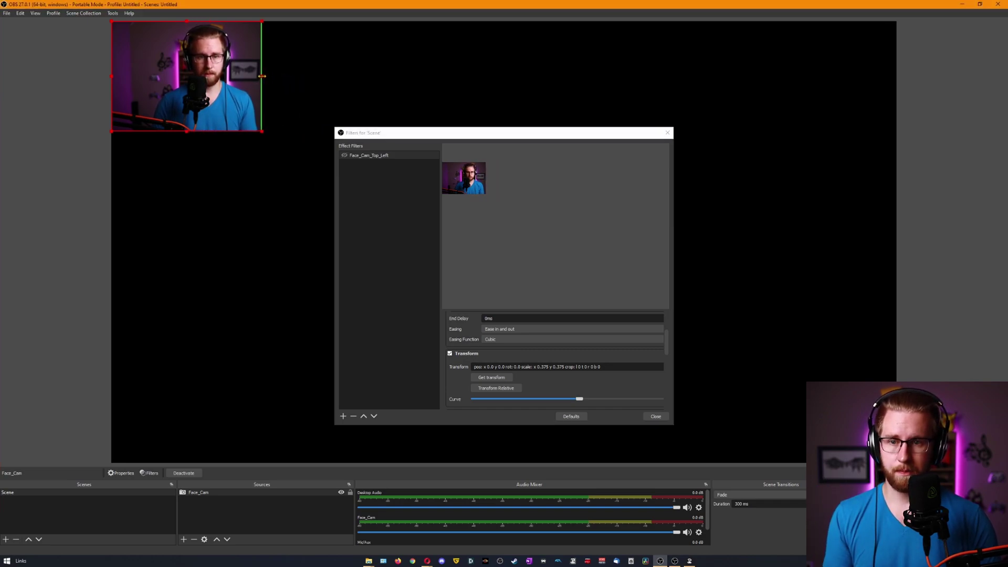
left_click_drag(113, 76, 148, 79)
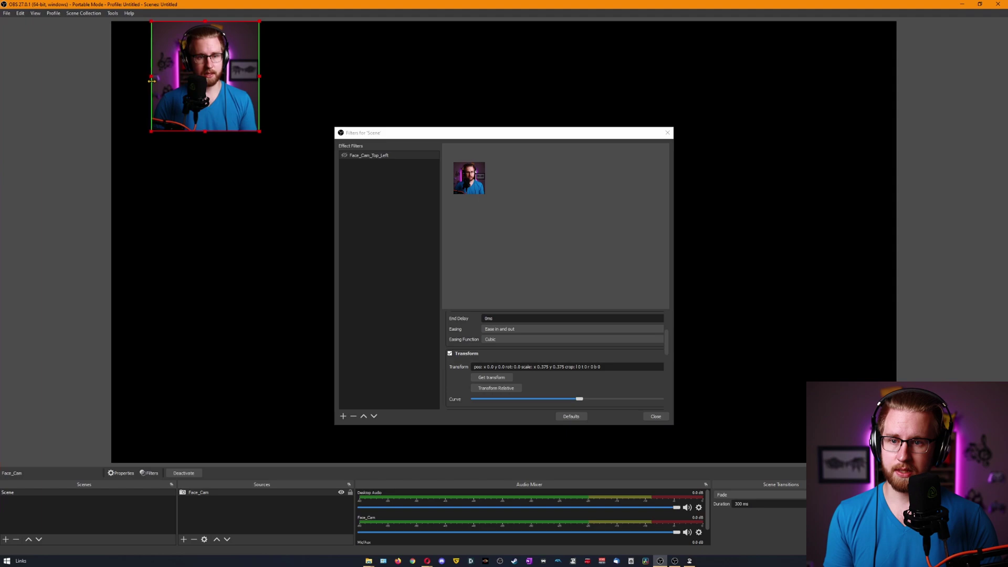
Step: Place the cropped camera just inside the canvas's upper-left corner and capture its current transform in the Face_Cam_Top_Left filter
left_click_drag(217, 91, 193, 111)
left_click(58, 97)
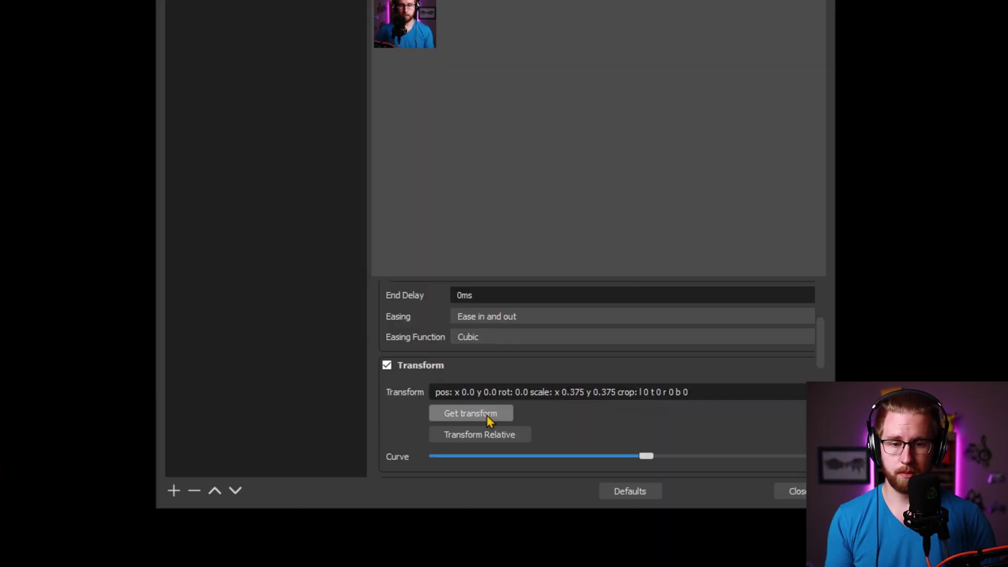
left_click(486, 415)
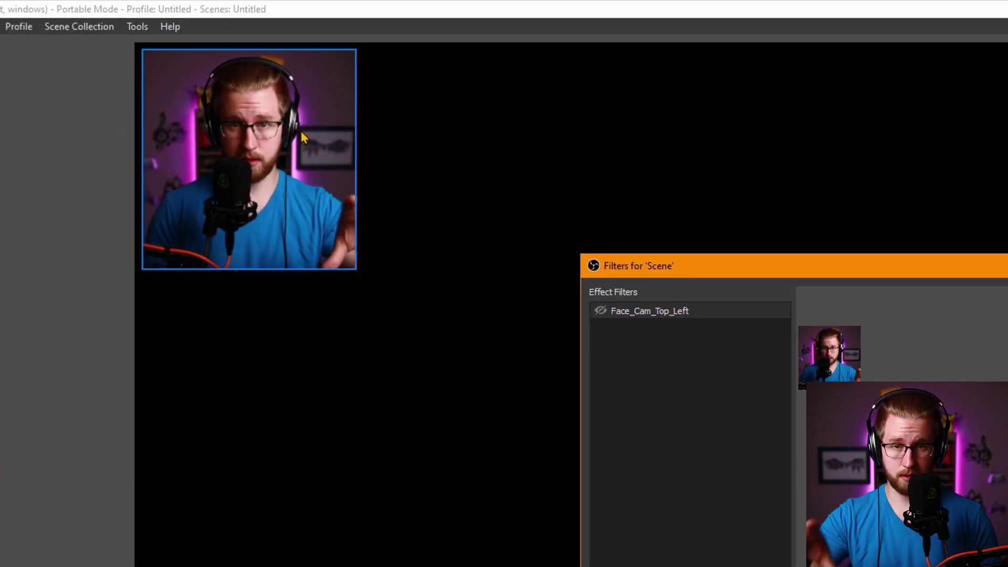
Step: Test the captured transform by triggering Face_Cam_Top_Left with the camera uncropped and moved to the right side of the canvas
left_click(303, 137)
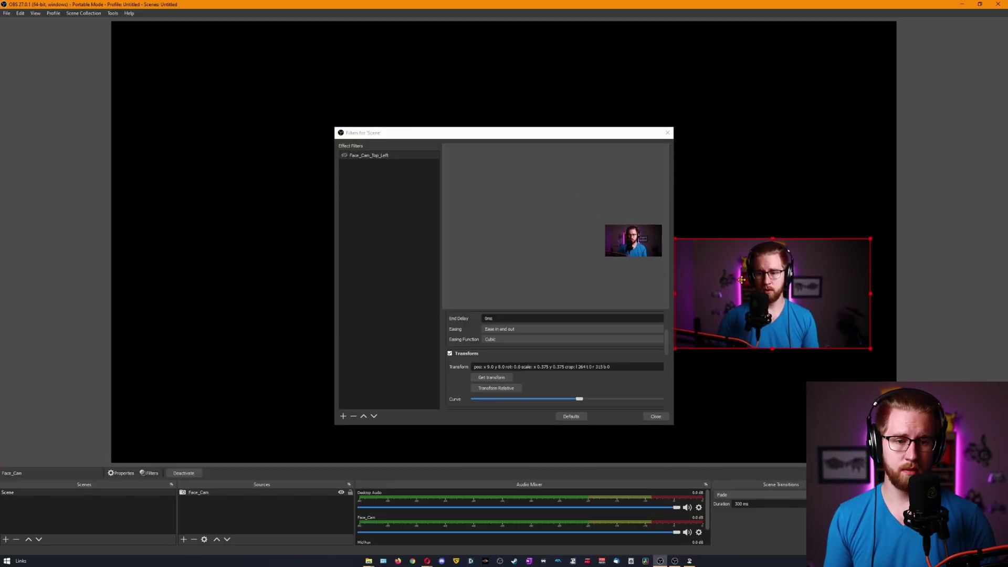
left_click_drag(531, 135, 383, 372)
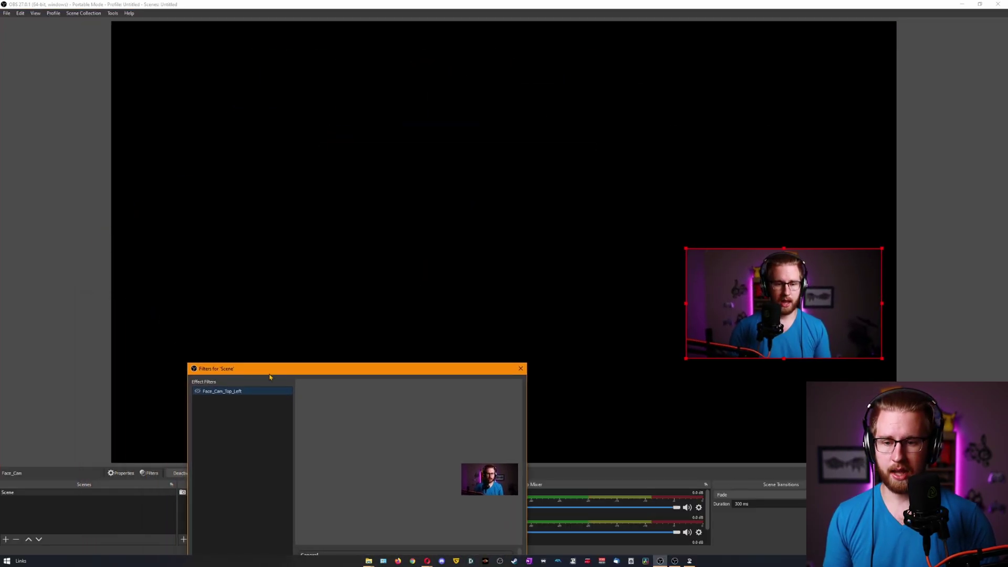
left_click(198, 392)
left_click_drag(366, 372, 516, 136)
Step: Examine the filter's visibility, order, audio mute and action settings, including the available order and mute options
scroll(578, 368, "down", 5)
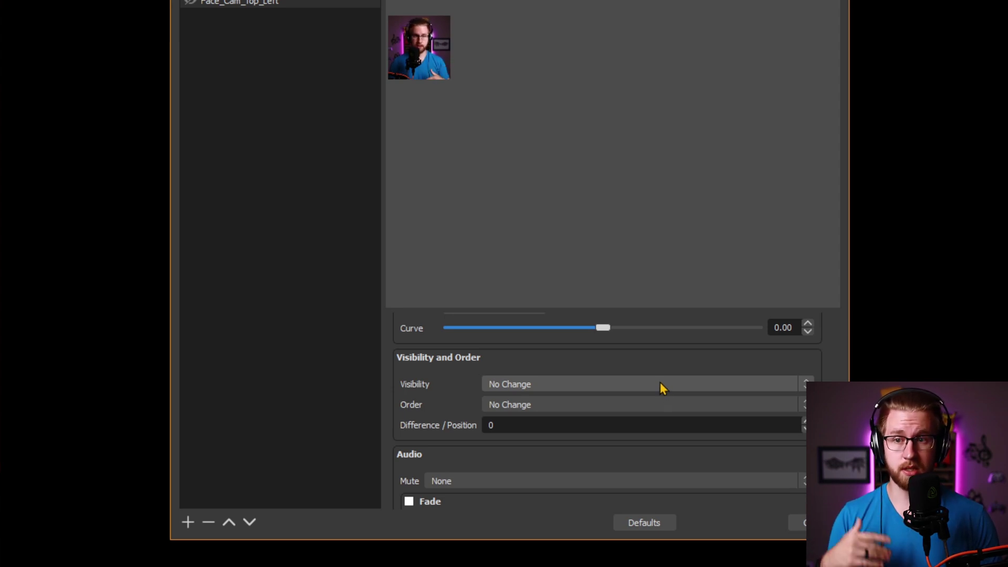
left_click(556, 404)
left_click(556, 404)
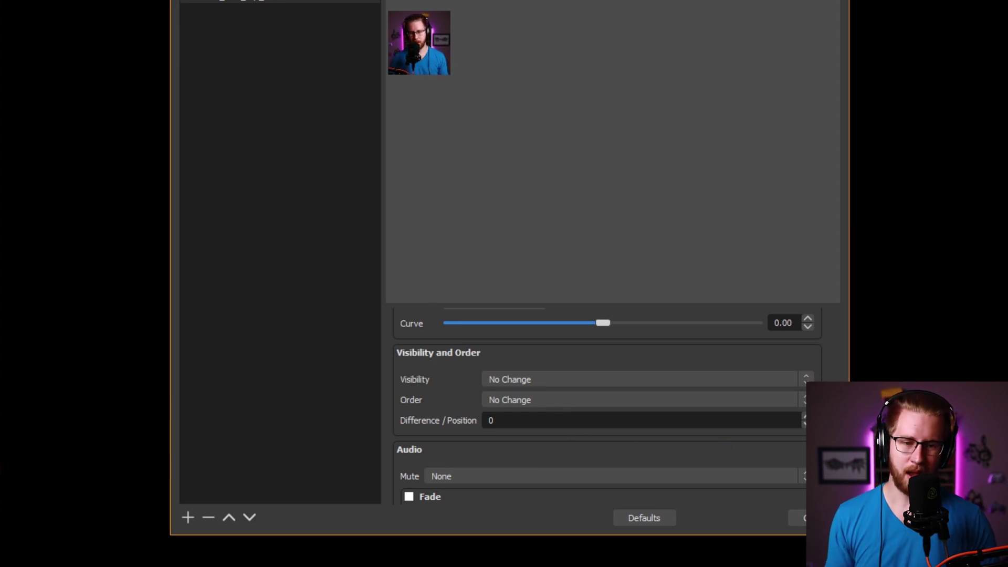
scroll(608, 405, "down", 5)
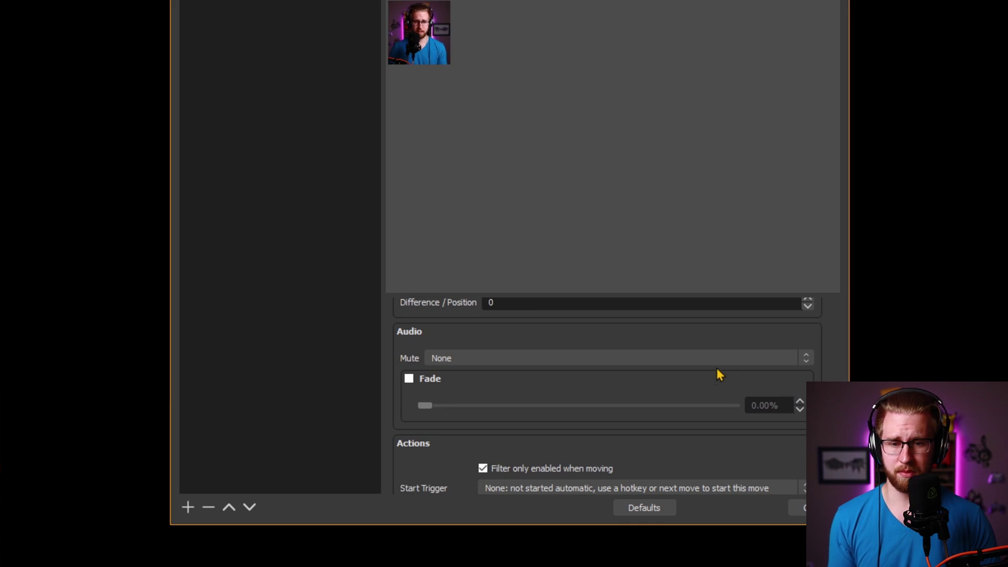
left_click(530, 360)
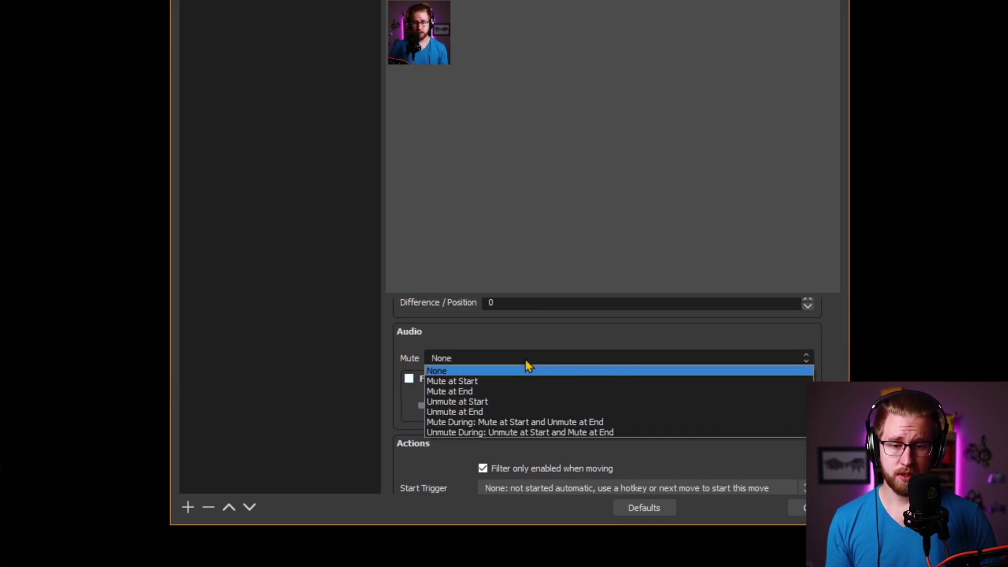
left_click(527, 370)
scroll(567, 362, "down", 4)
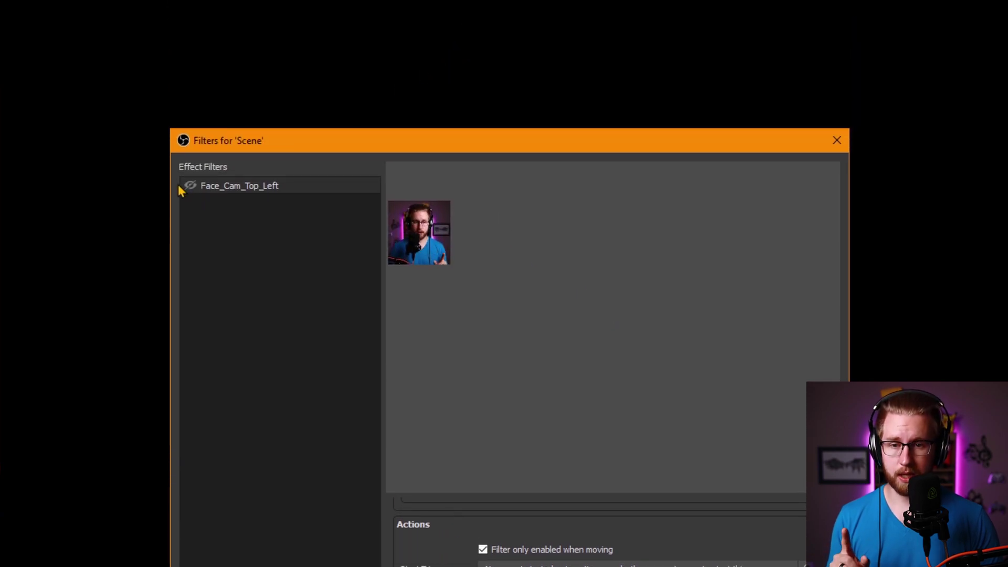
left_click(190, 186)
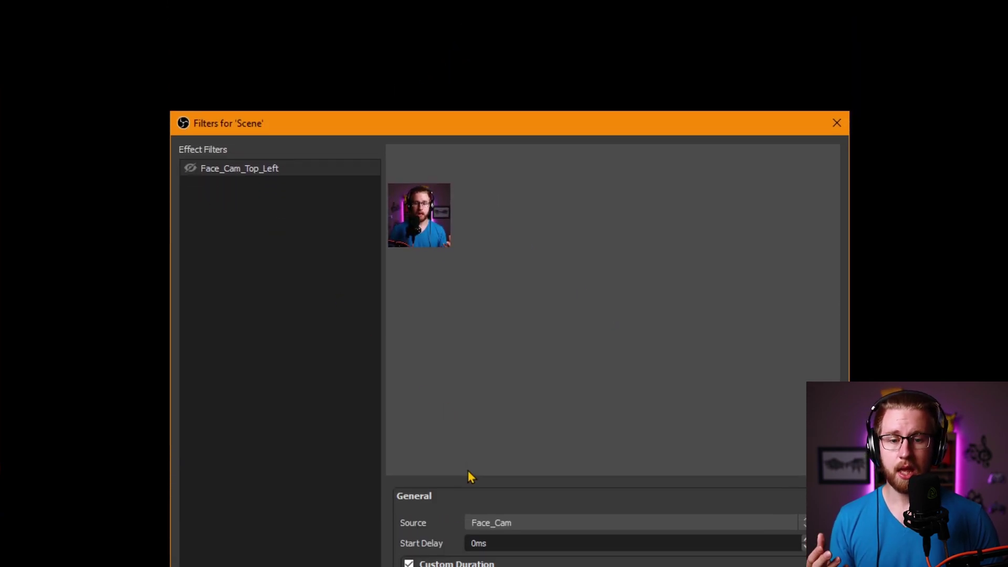
Step: Set the Face_Cam_Top_Left filter's next move to Reverse in its actions settings
scroll(467, 486, "down", 10)
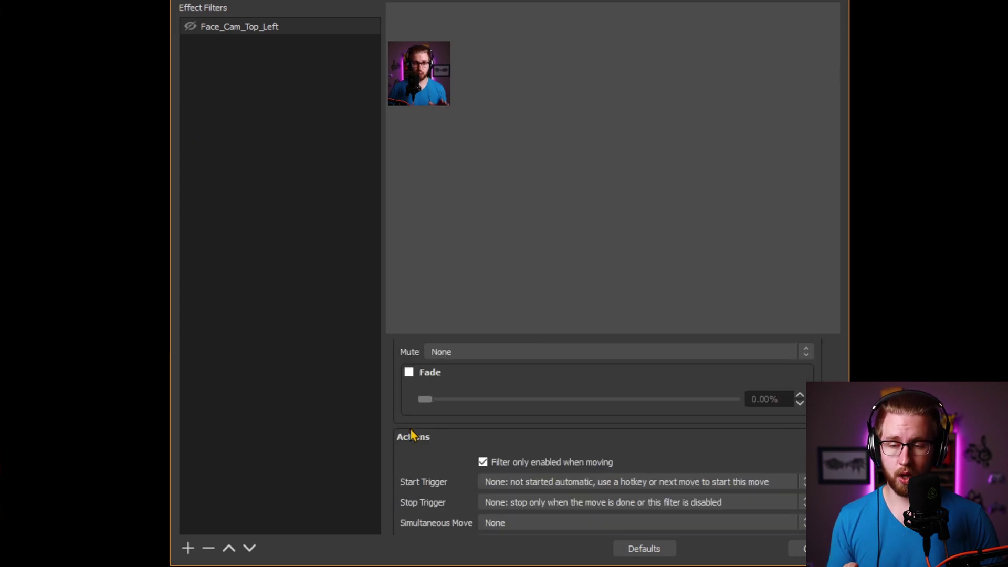
scroll(414, 421, "down", 2)
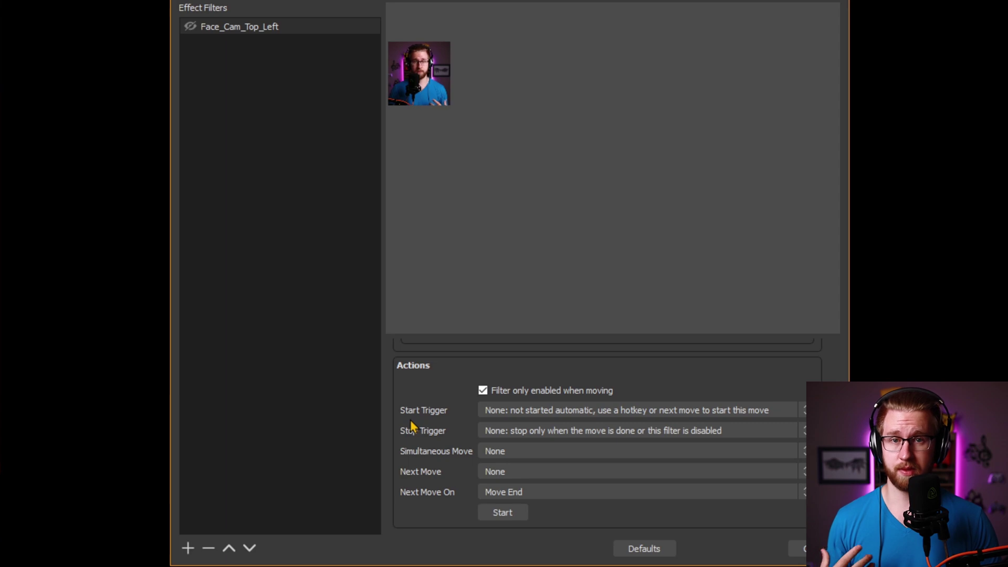
scroll(444, 443, "down", 1)
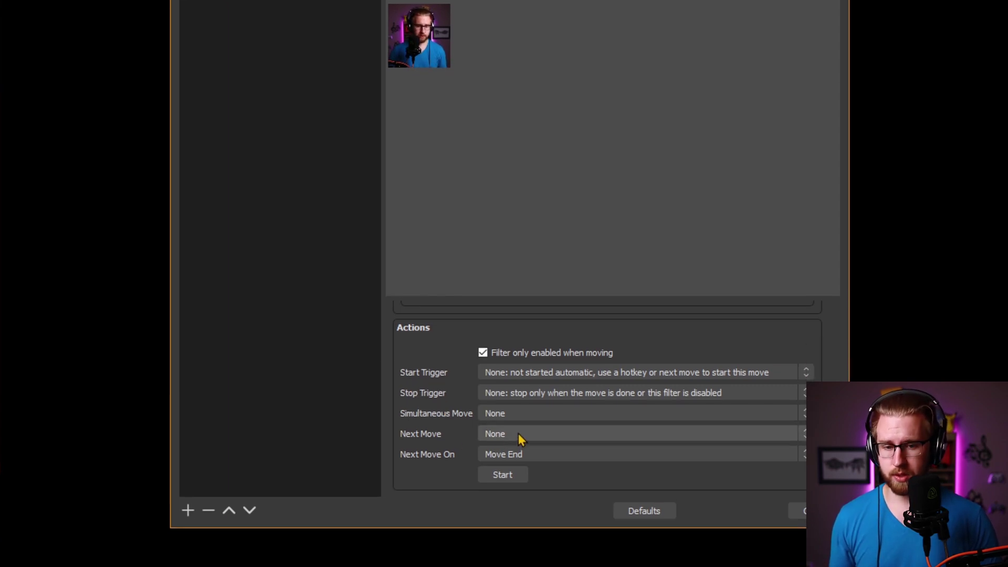
left_click(518, 433)
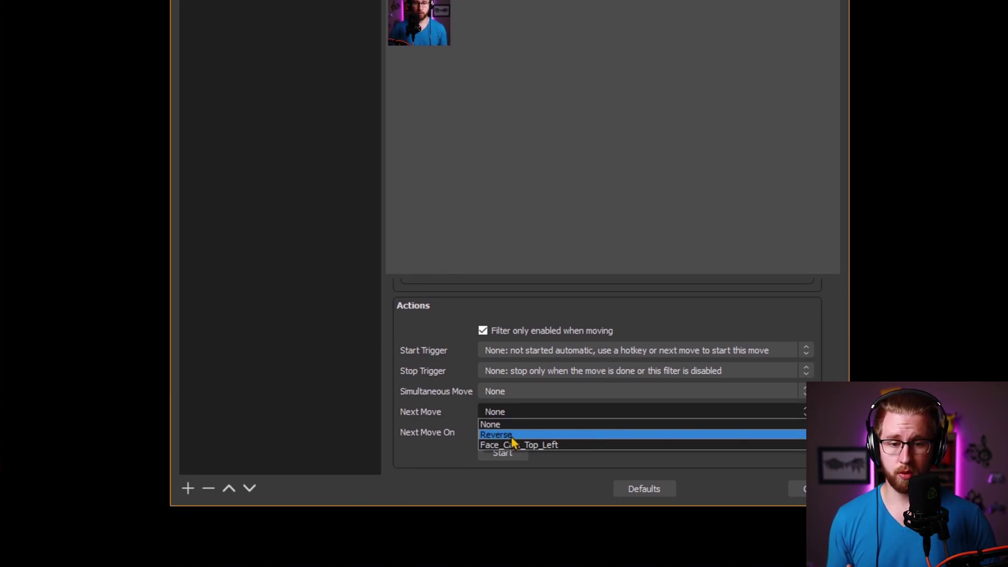
left_click(511, 438)
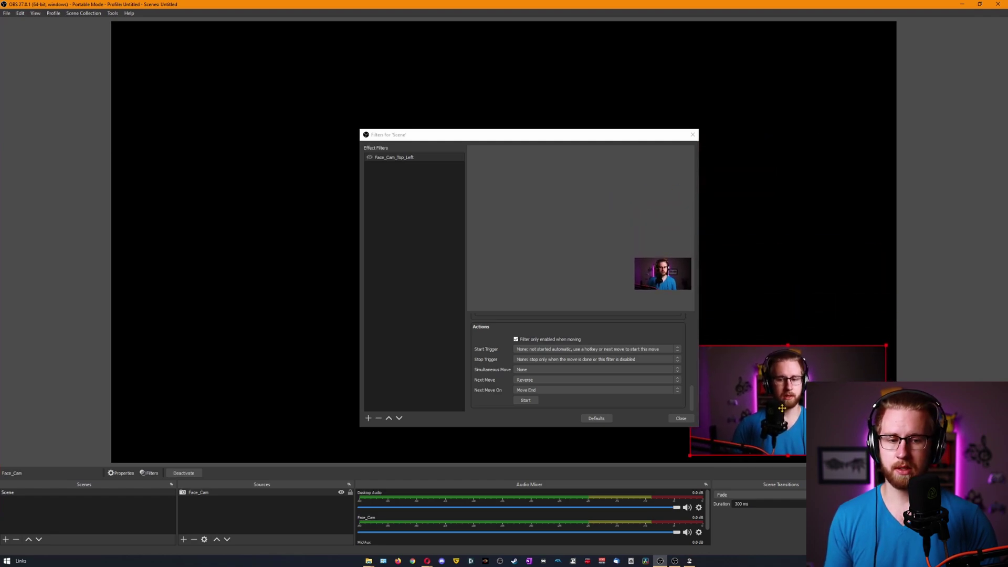
Step: Test the reverse move by triggering Face_Cam_Top_Left with the uncropped camera in the canvas's lower-right corner
left_click_drag(575, 137, 288, 455)
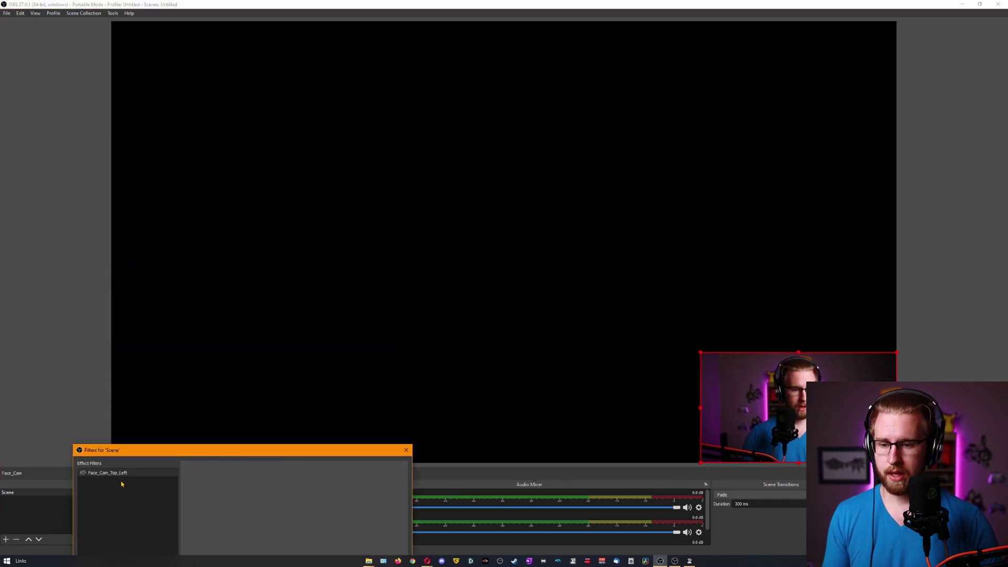
left_click(83, 473)
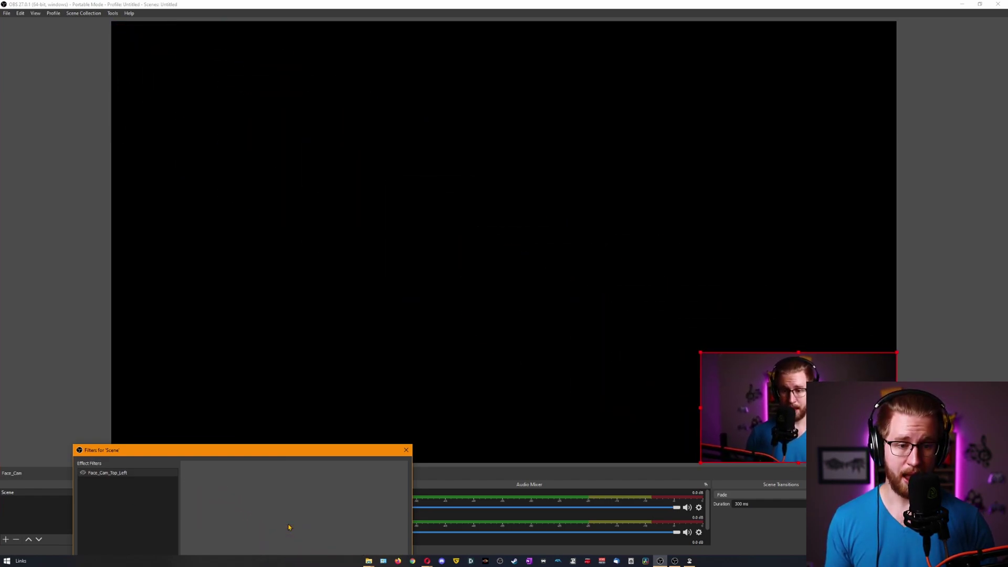
left_click_drag(283, 453, 530, 157)
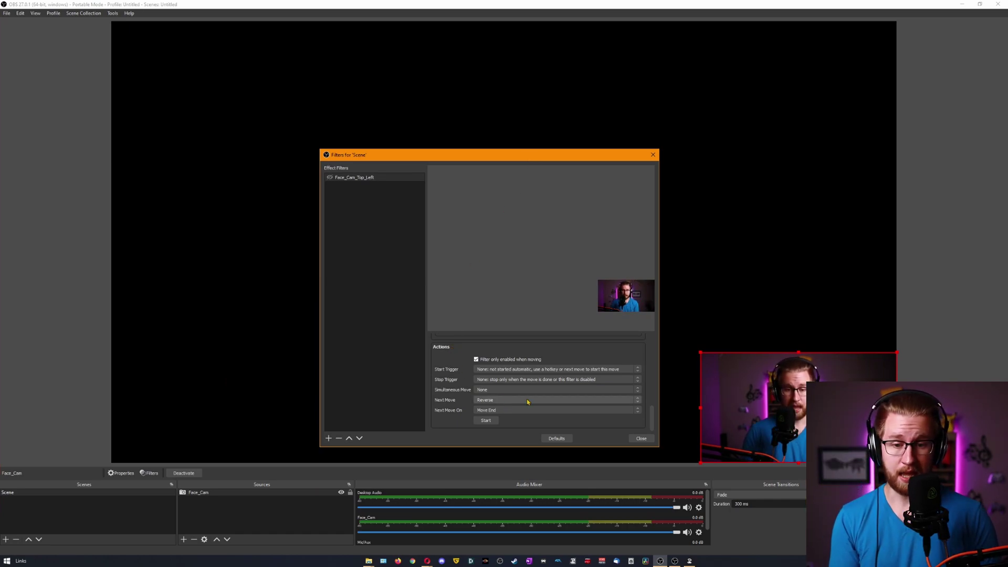
Step: Change the filter's end delay and trigger Face_Cam_Top_Left to test the delayed reverse move
scroll(481, 398, "up", 5)
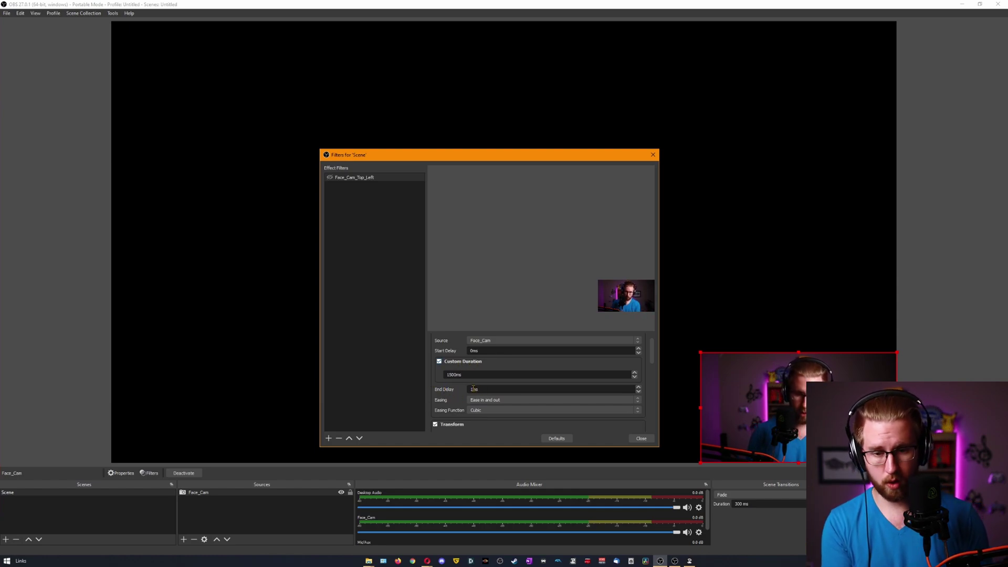
scroll(454, 375, "down", 5)
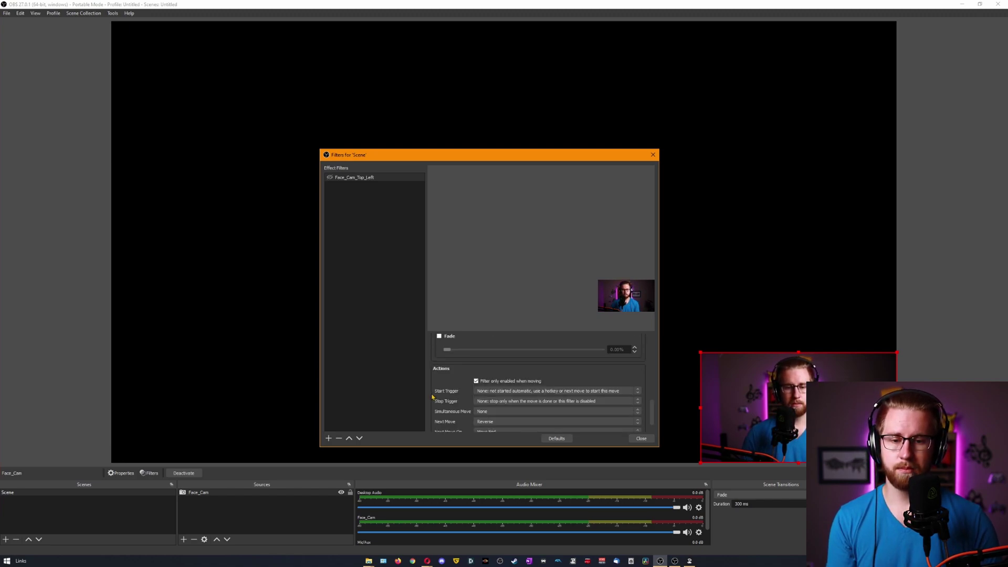
left_click_drag(416, 158, 339, 342)
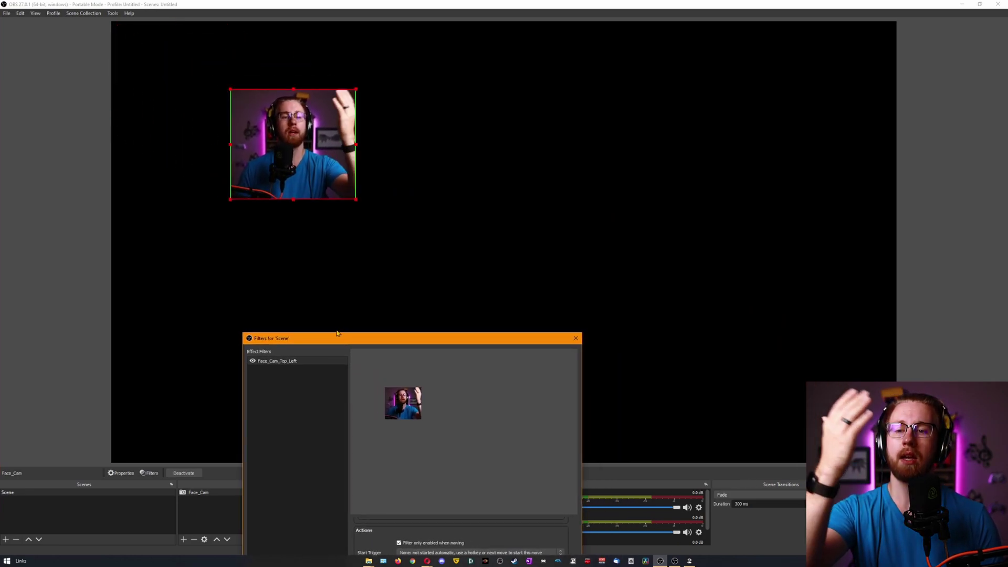
Step: Set the Face_Cam_Top_Left filter's next move to None and trigger the filter to send the camera to its stored position
left_click_drag(405, 340, 491, 142)
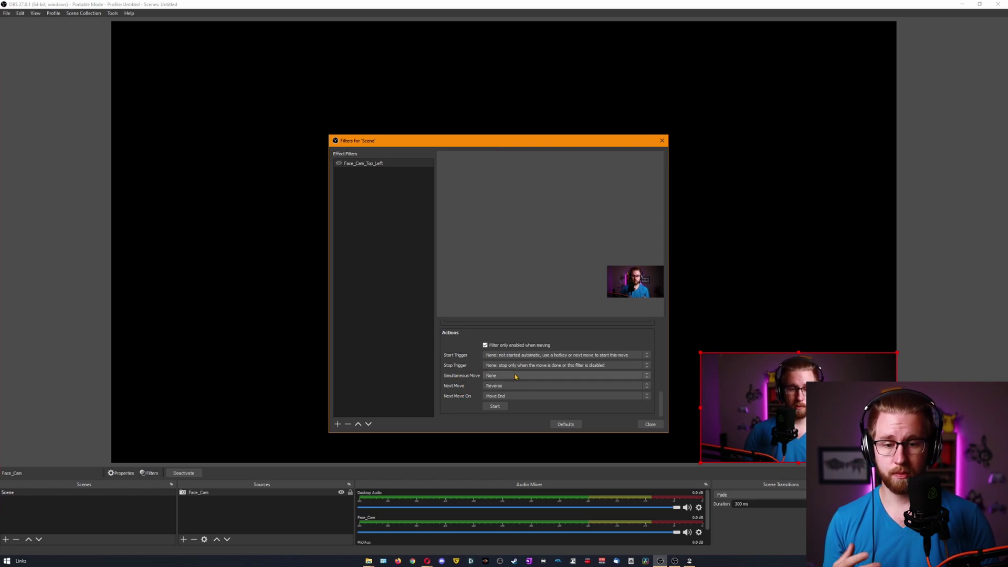
left_click(504, 386)
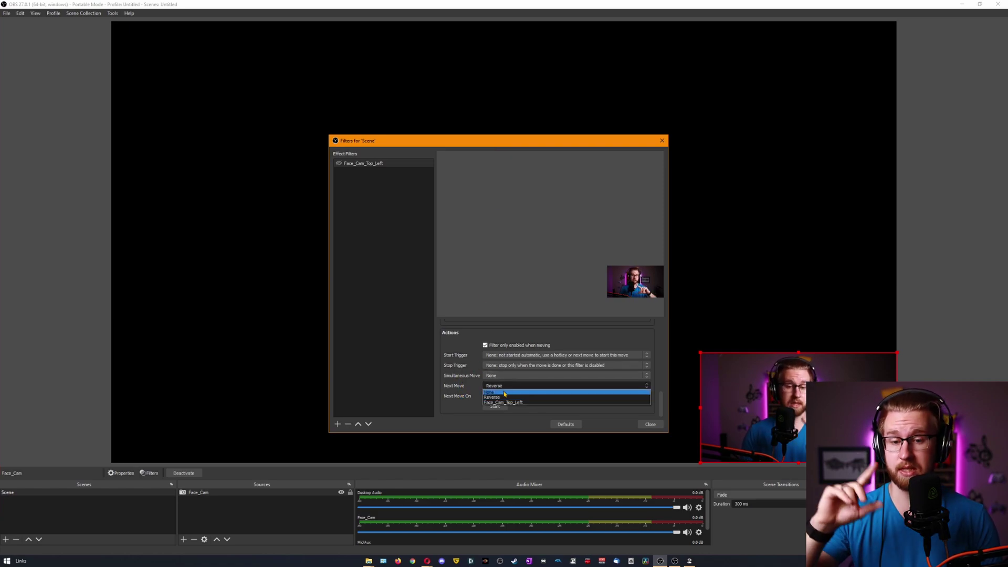
left_click(504, 392)
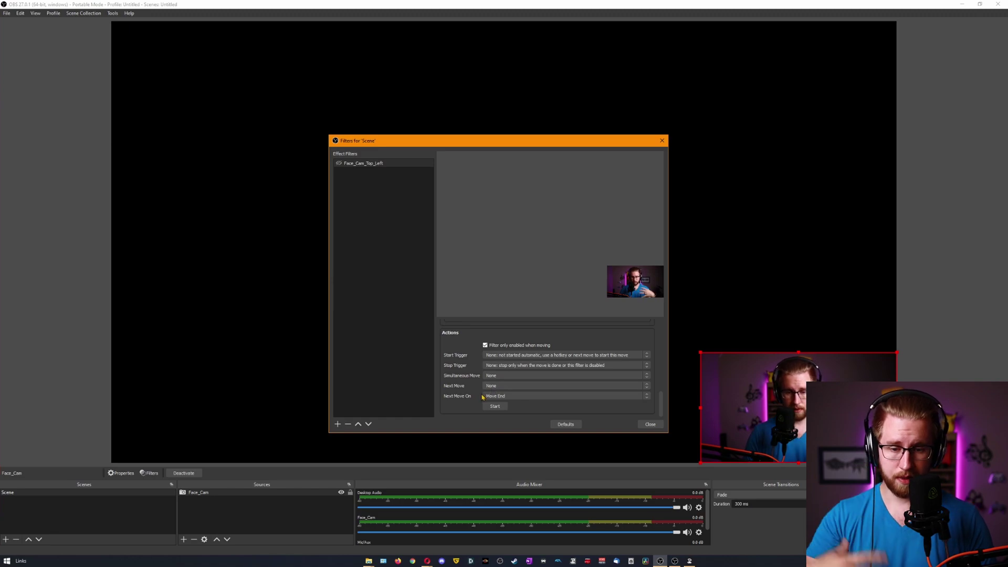
left_click(340, 164)
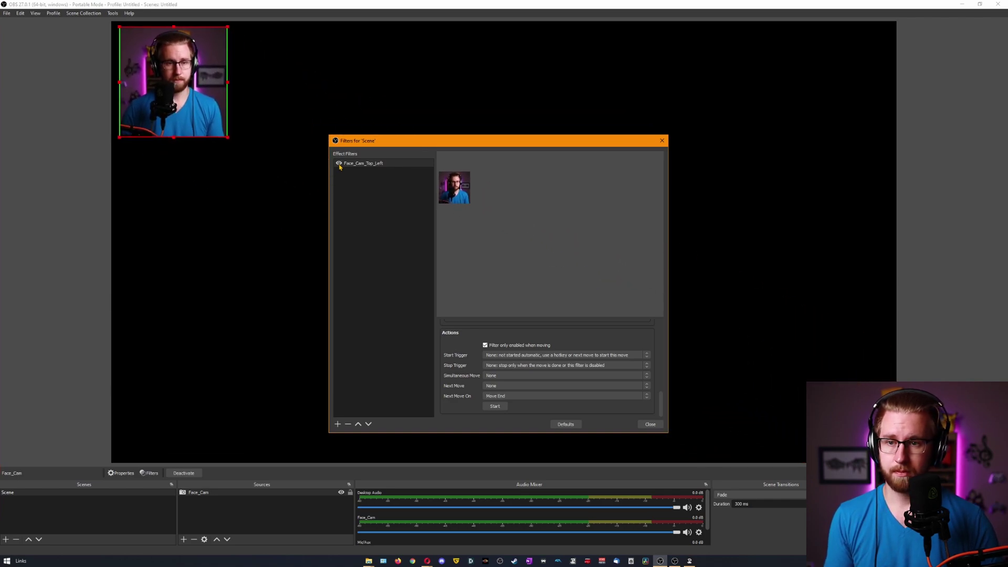
Step: Duplicate the Face_Cam_Top_Left filter and name the copy Face_Cam_Top_Right
right_click(372, 164)
left_click(392, 182)
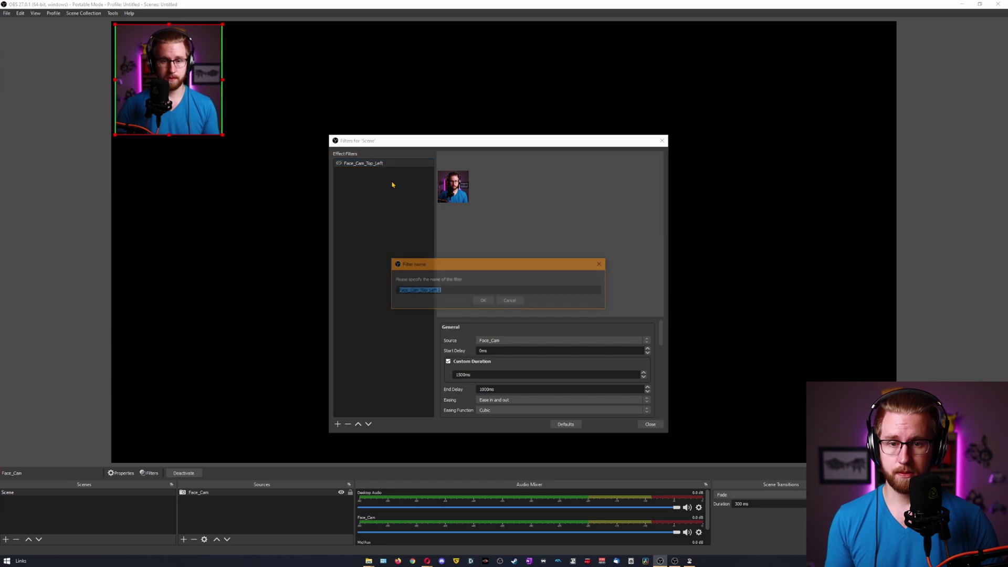
key("BackSpace")
key("BackSpace")
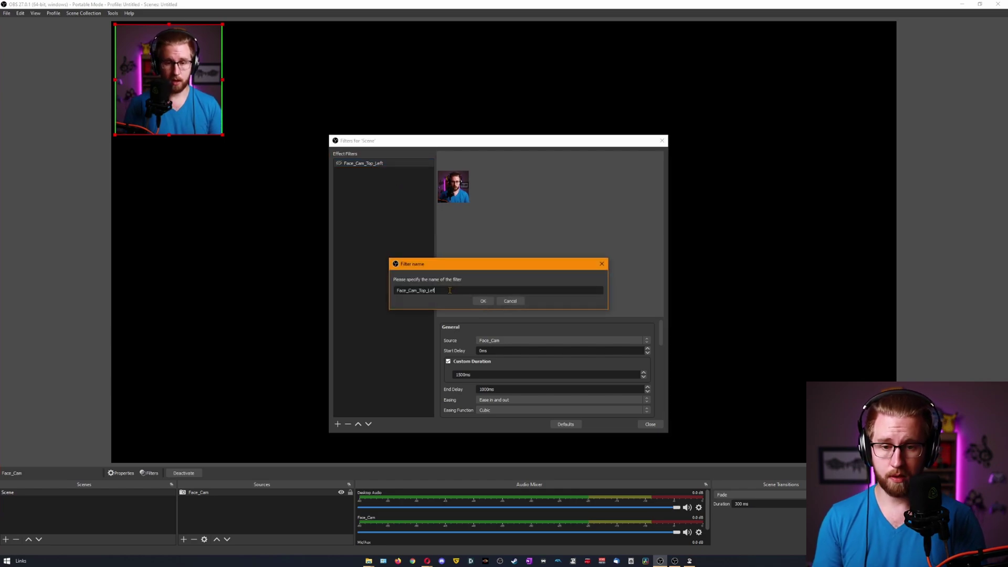
type("Right")
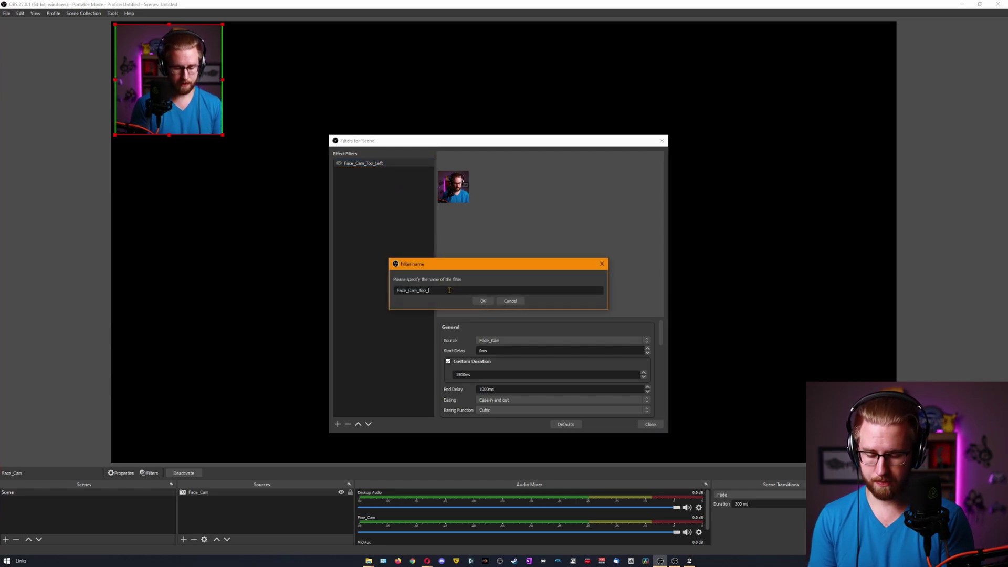
key("Return")
Step: Move the cropped camera to the canvas's upper-right corner and capture its current transform in the Face_Cam_Top_Right filter
left_click_drag(193, 89, 861, 89)
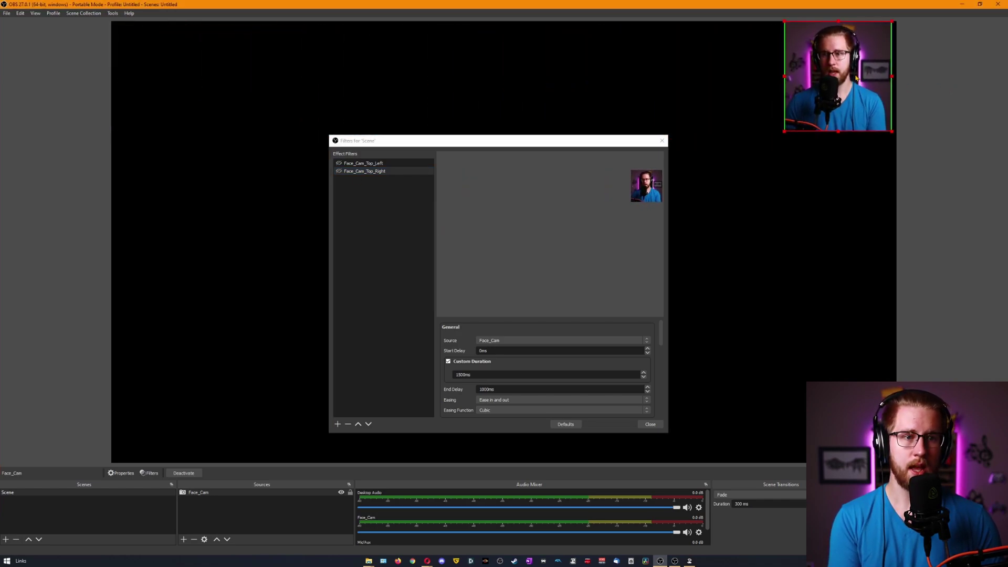
left_click(940, 110)
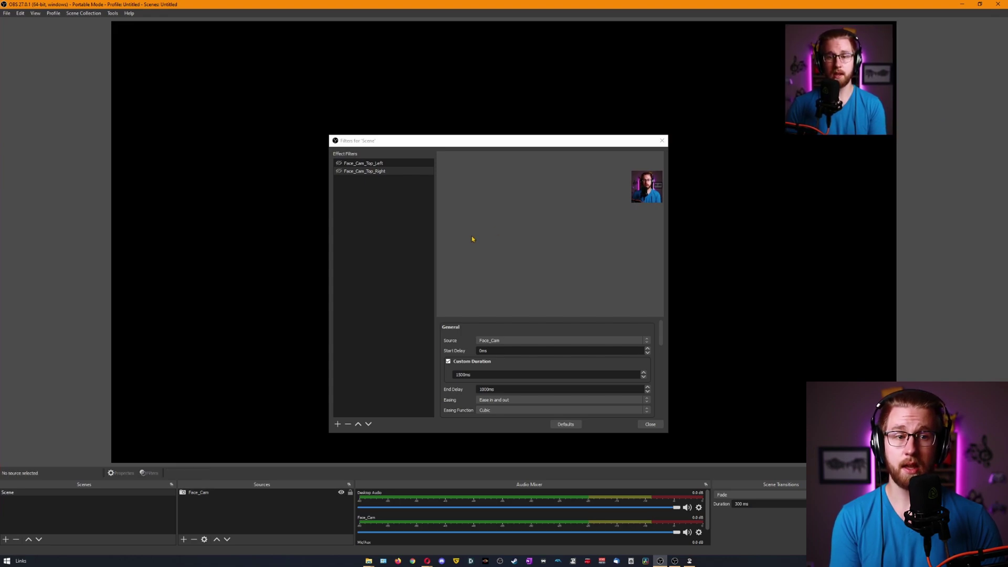
left_click(386, 172)
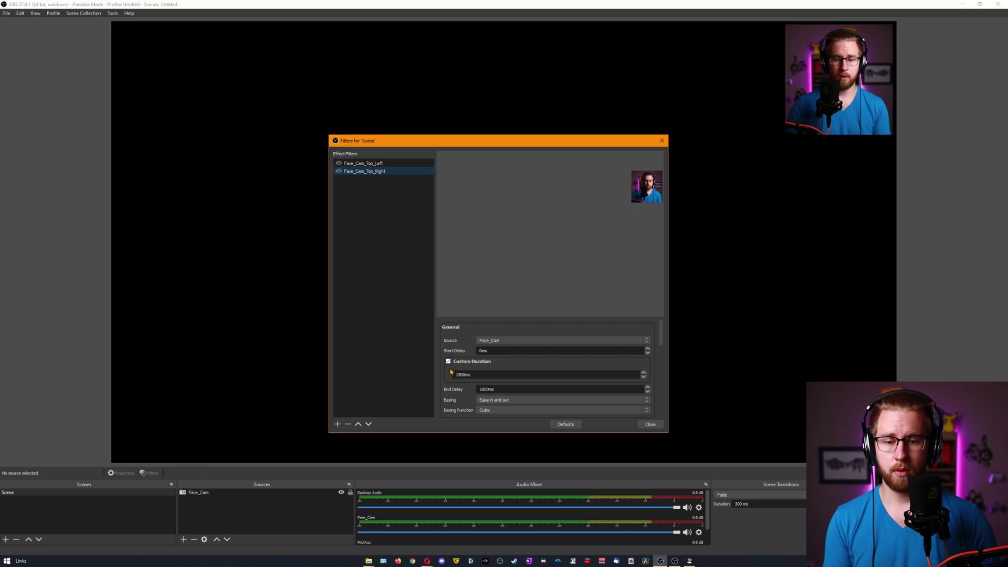
scroll(449, 375, "down", 2)
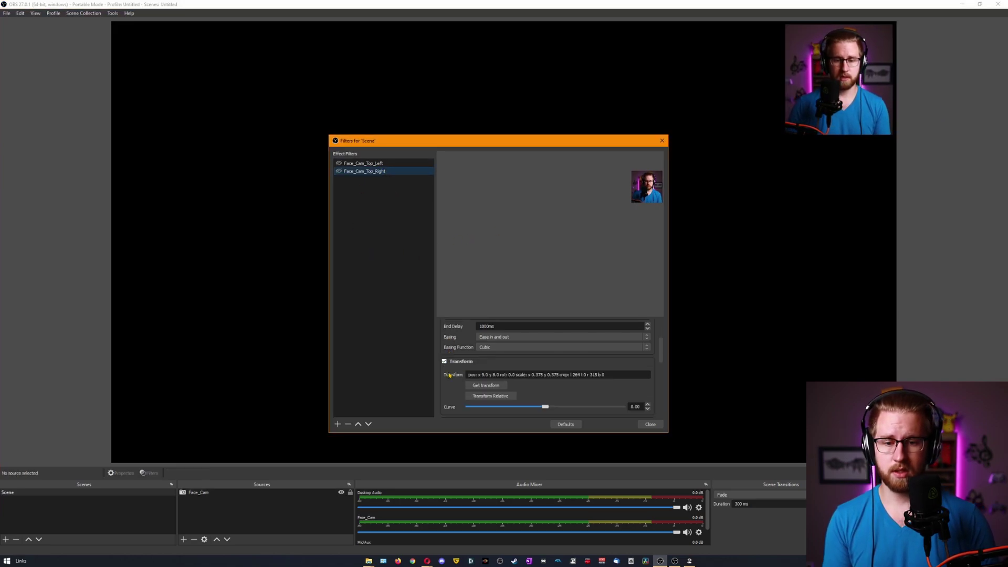
left_click(475, 387)
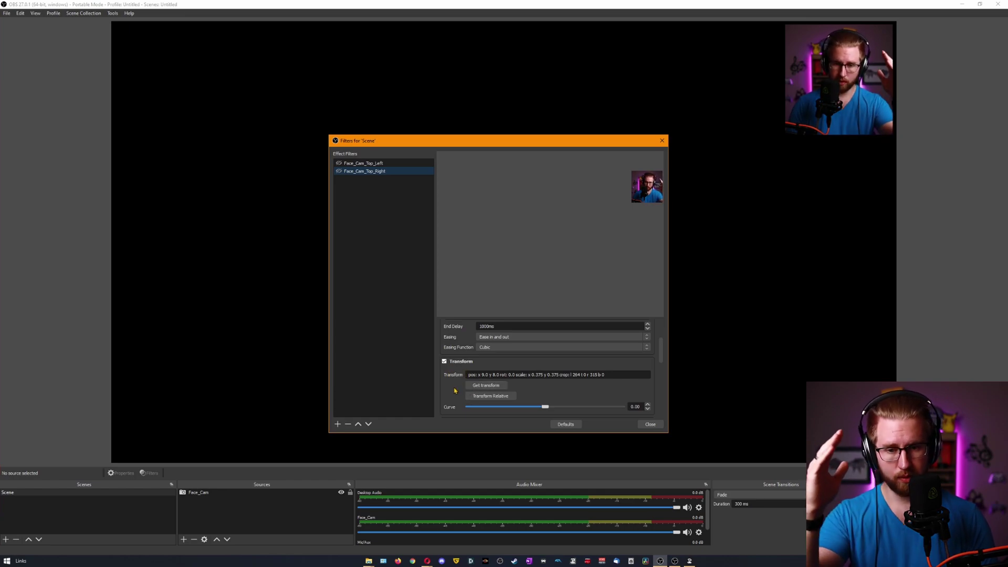
left_click(481, 387)
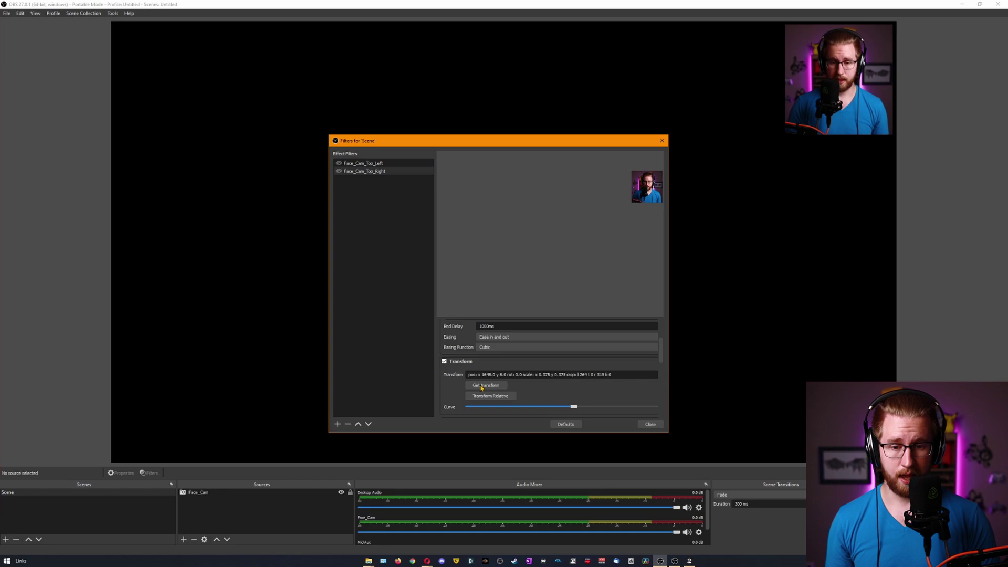
Step: Test both moves by triggering Face_Cam_Top_Left and Face_Cam_Top_Right alternately several times
left_click(339, 164)
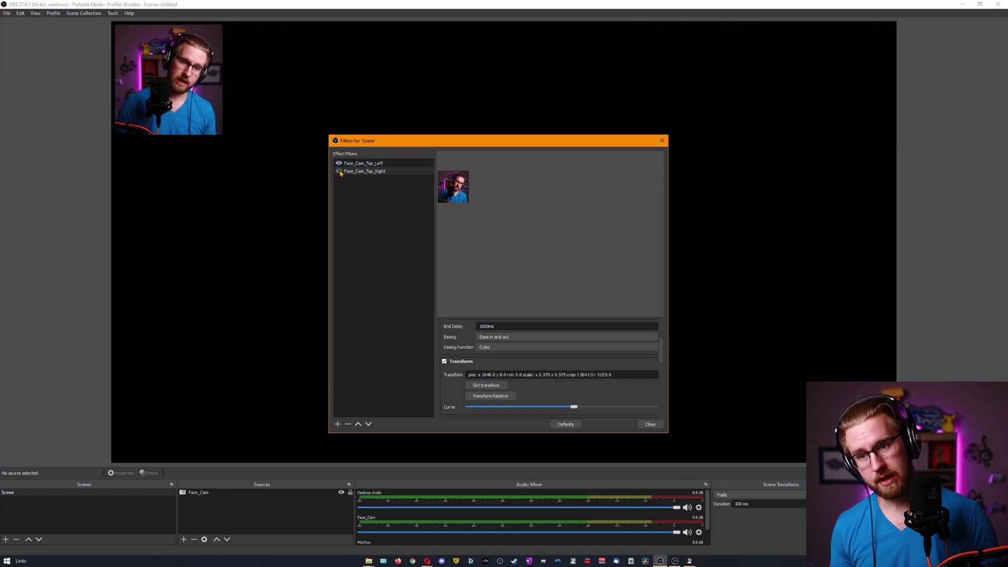
left_click(340, 172)
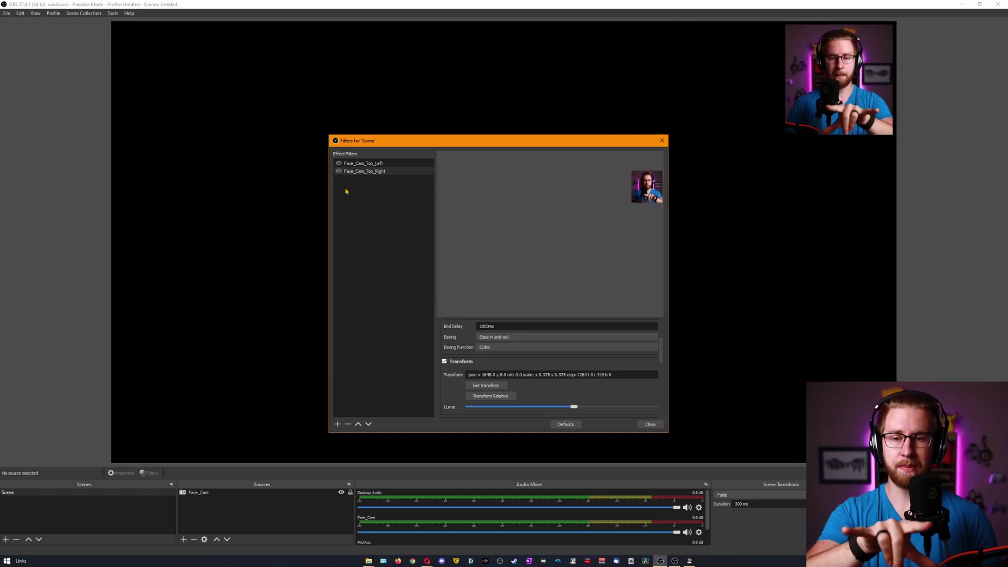
left_click(339, 164)
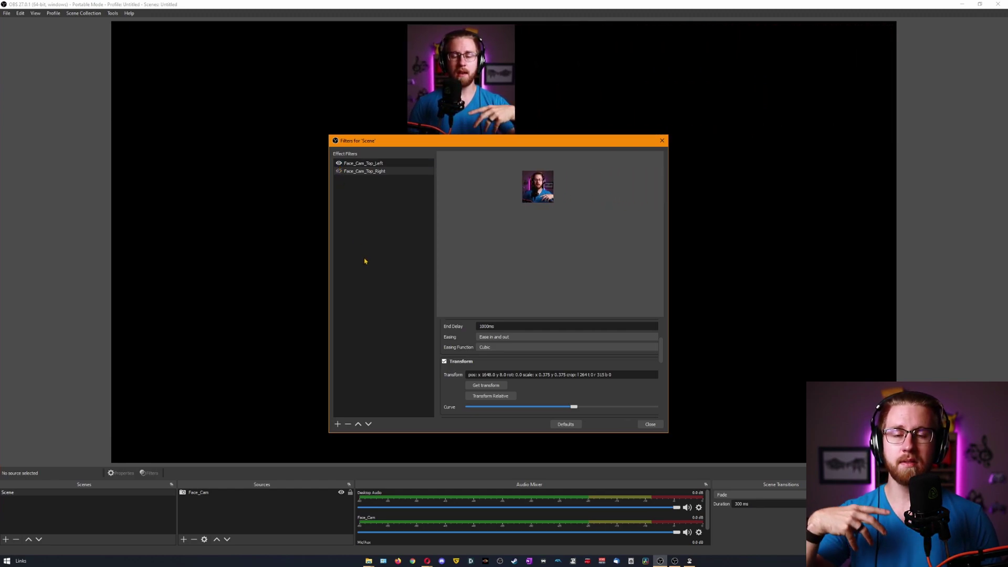
left_click(339, 172)
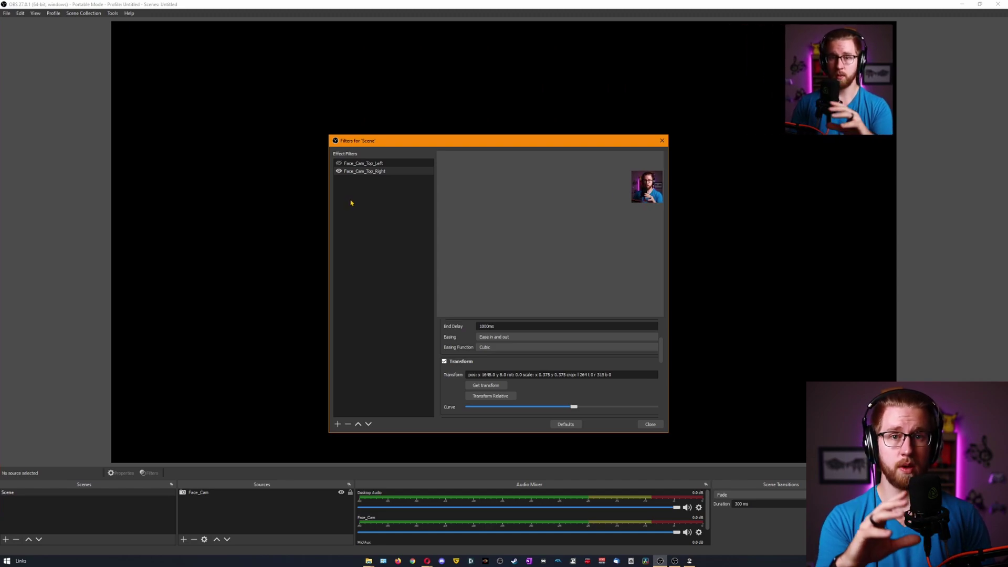
left_click(339, 164)
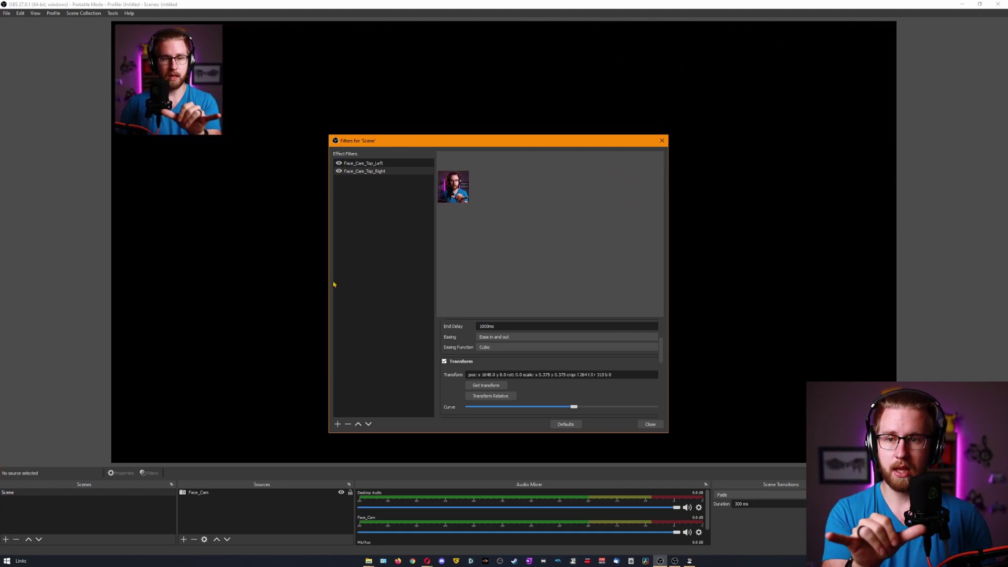
left_click(340, 171)
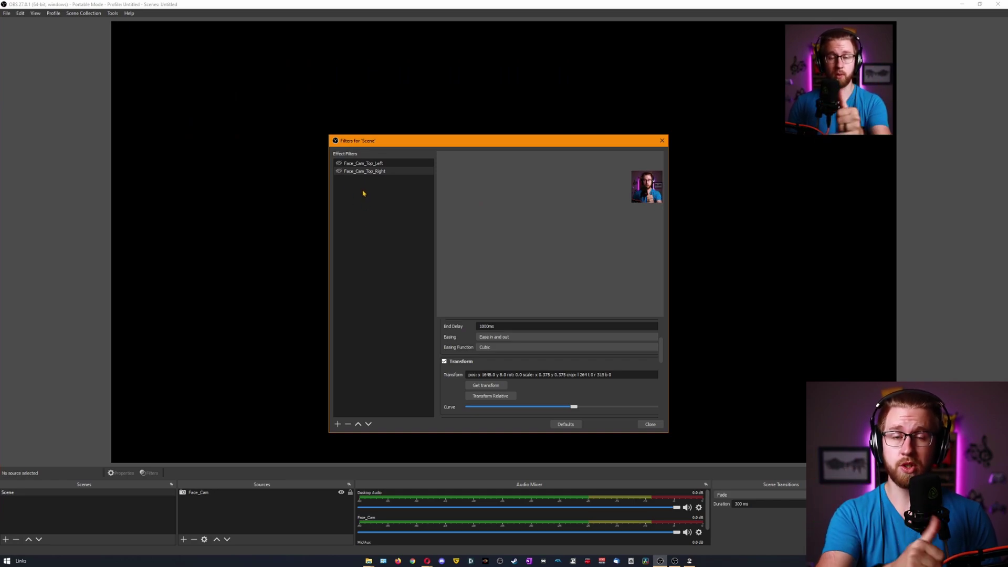
left_click(351, 171)
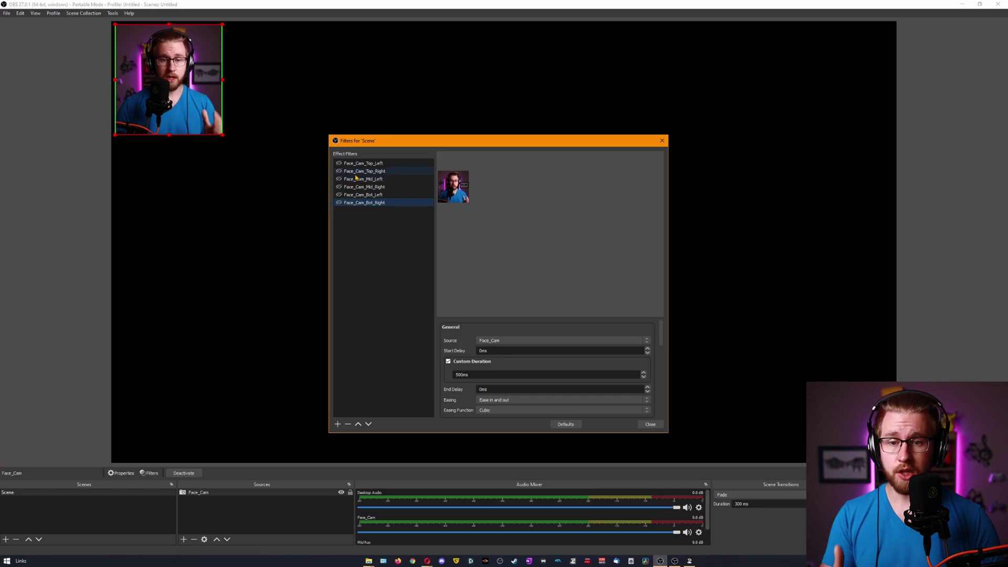
Step: Review the Face_Cam_Top_Left transform settings and test the top, middle and bottom camera moves by triggering their filters in sequence
left_click(366, 164)
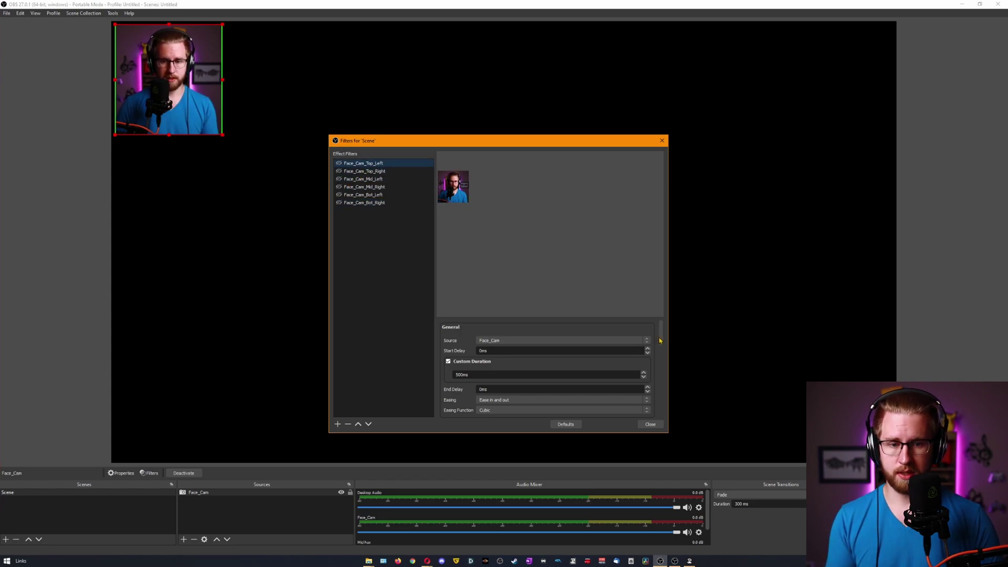
scroll(662, 340, "down", 5)
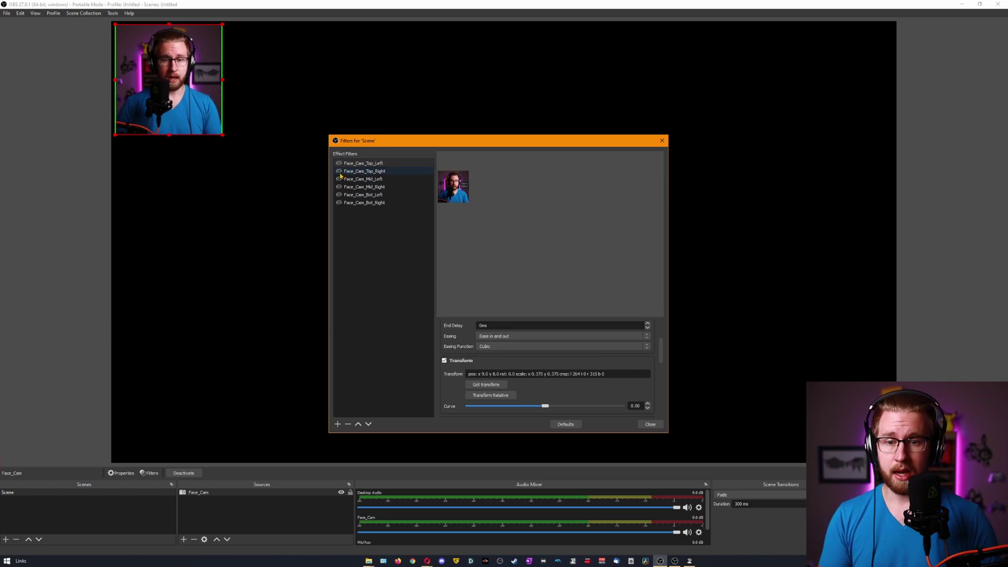
left_click_drag(450, 146, 463, 178)
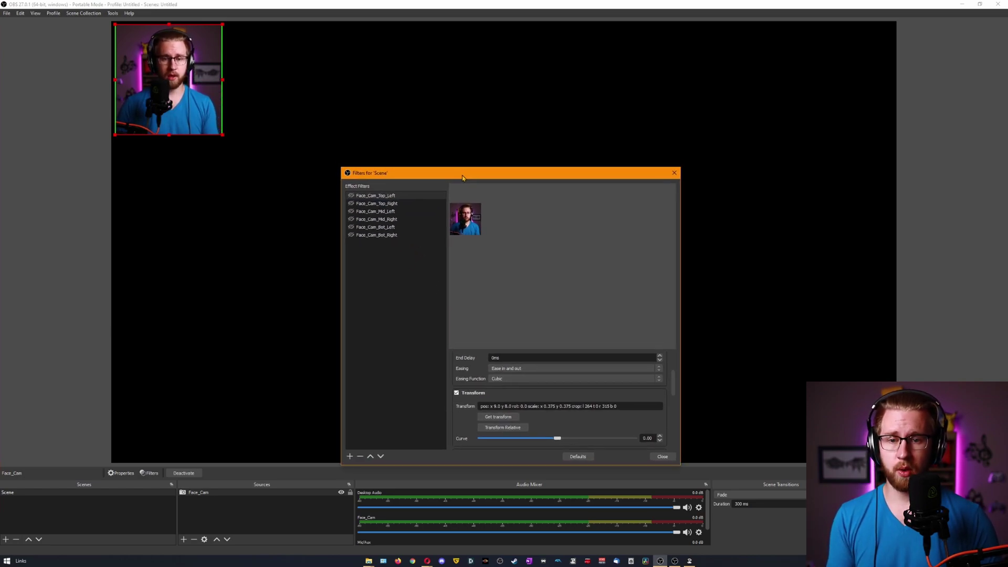
left_click(352, 204)
left_click(352, 211)
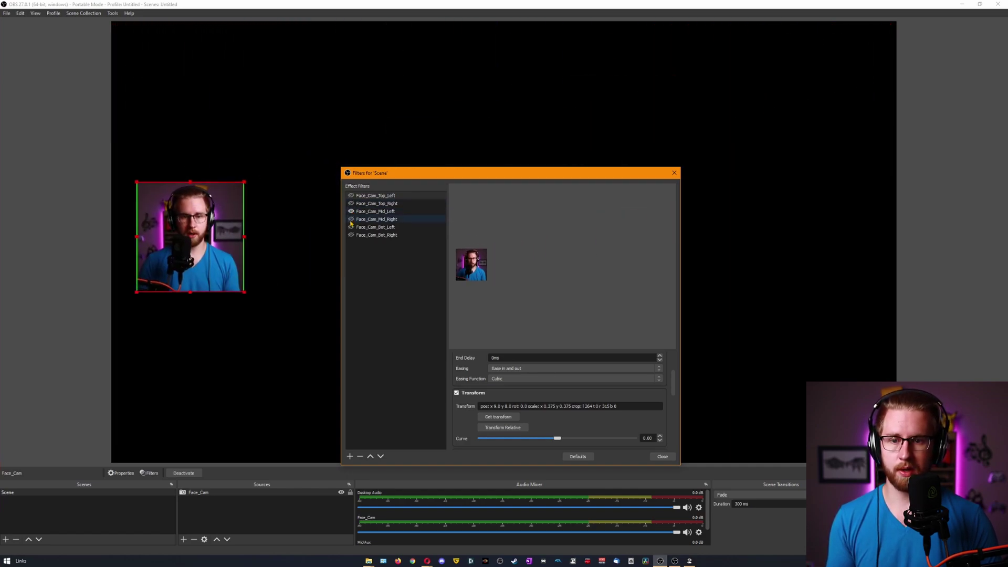
left_click(351, 219)
left_click(351, 227)
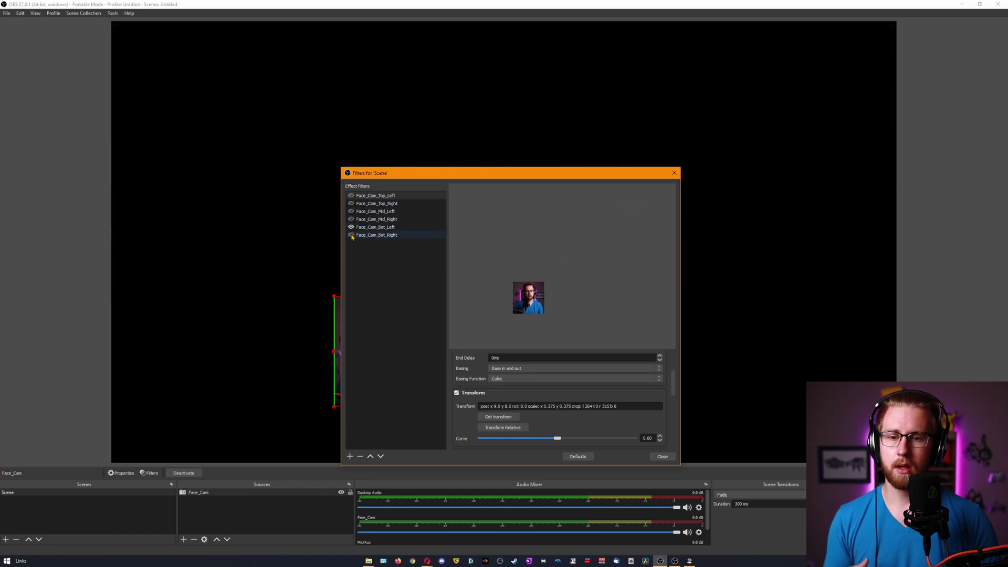
left_click(351, 235)
left_click(351, 227)
left_click(351, 219)
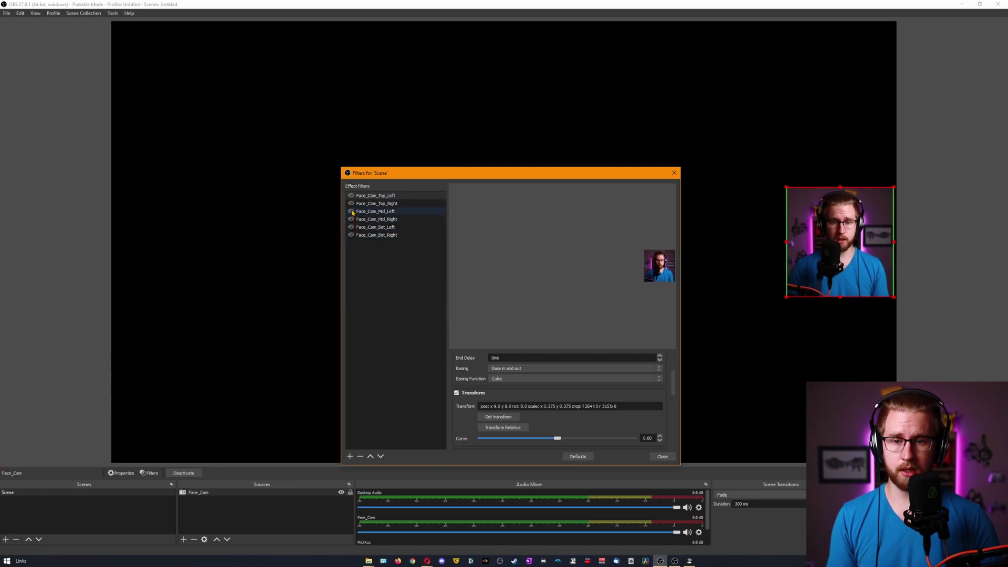
left_click(351, 211)
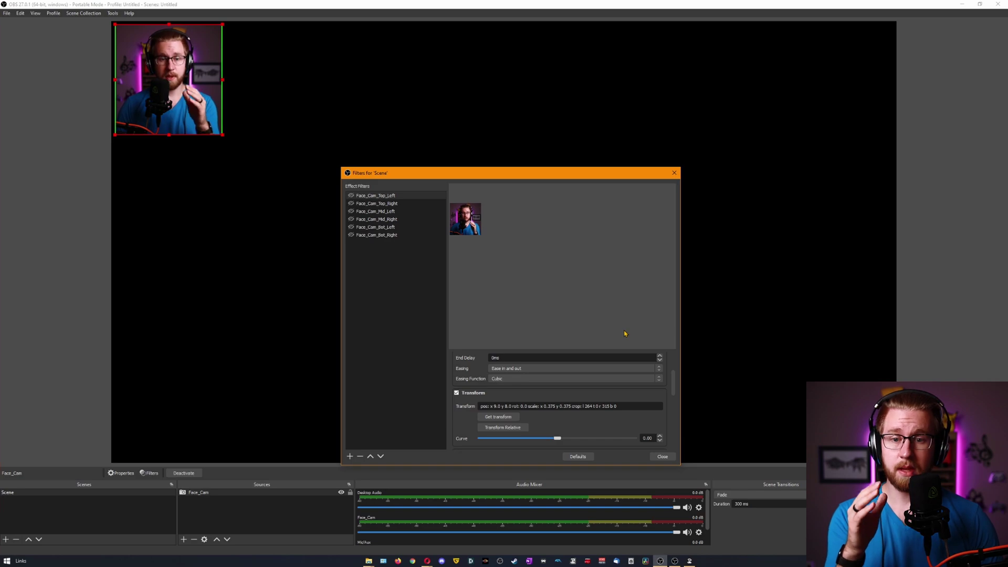
Step: Close the scene filters, switch to Touch Portal and create a button labelled Top_Left_Cam beside Goto Main on the Testing Page
left_click(661, 456)
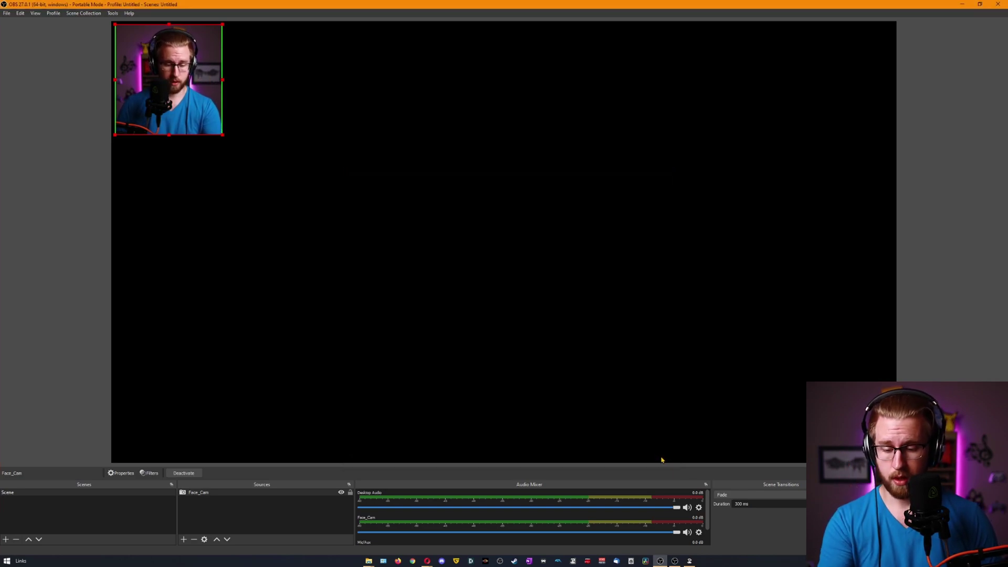
left_click(690, 560)
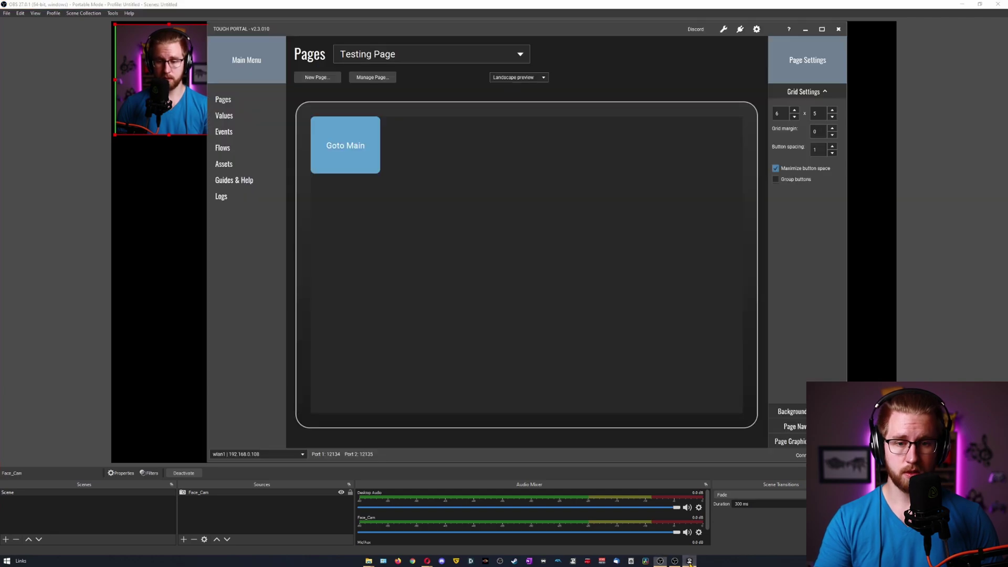
left_click(432, 158)
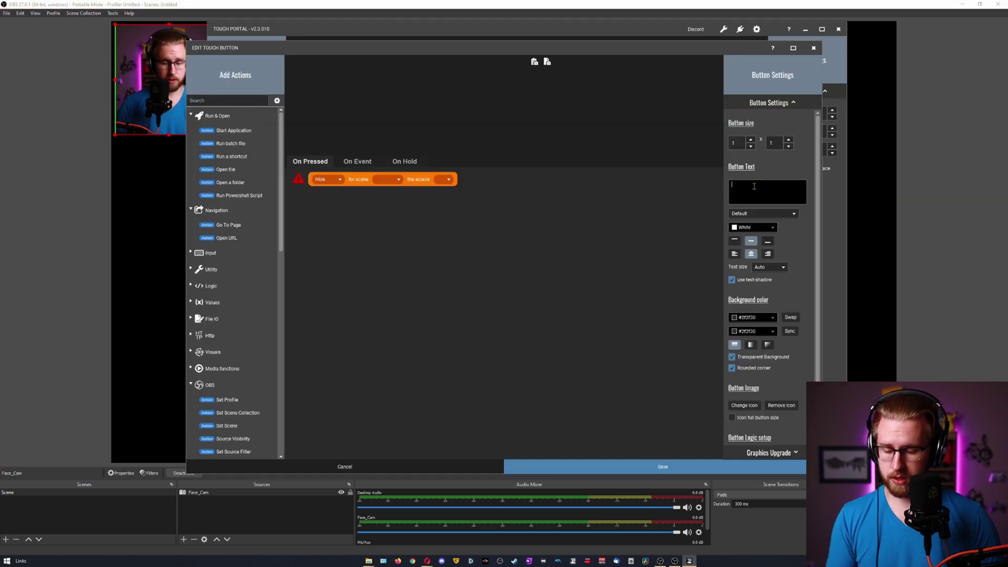
type("Top_")
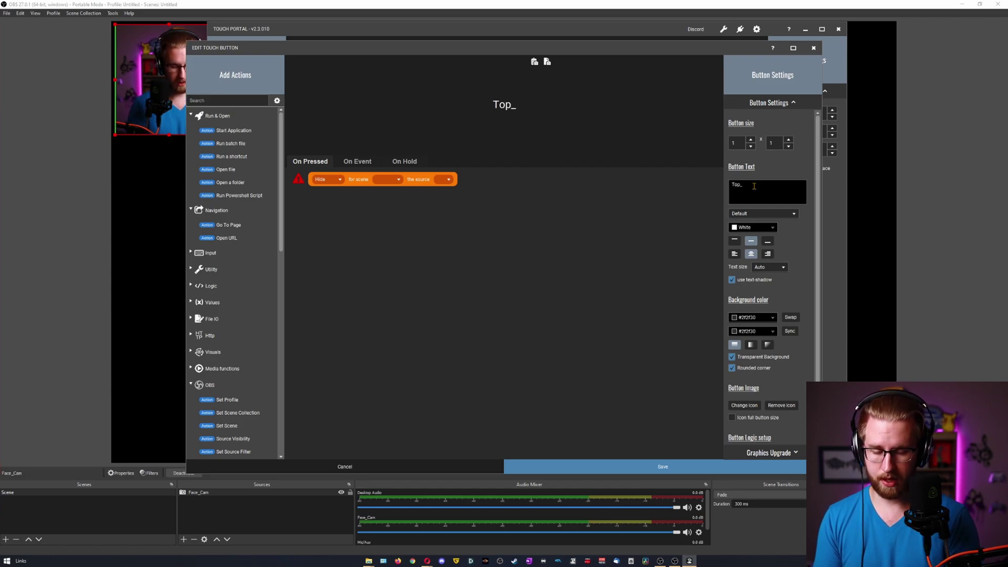
type("Left_cam")
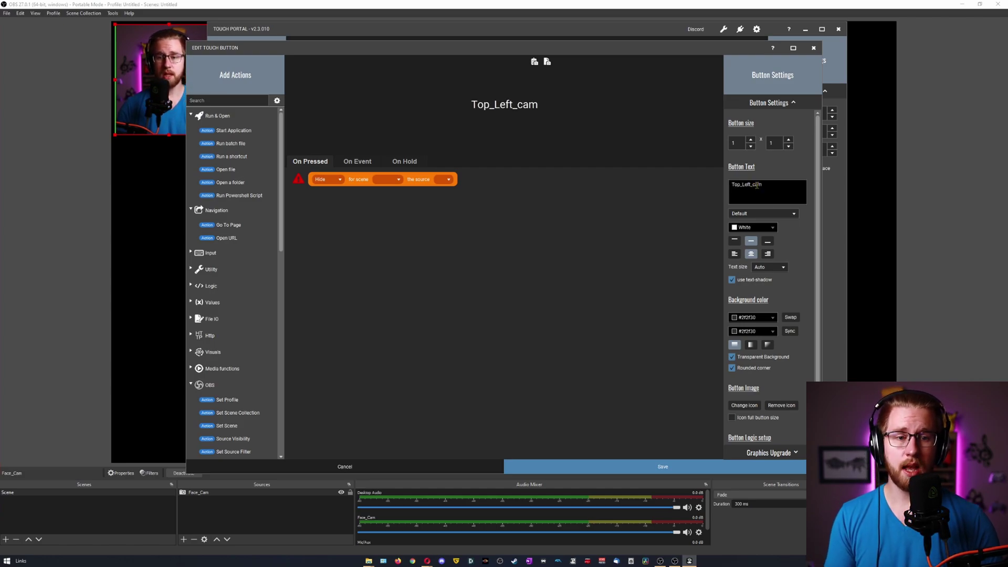
key("BackSpace")
key("BackSpace")
key("BackSpace")
type("Cam")
Step: Remove the source visibility action from the Top_Left_Cam button and add an OBS Set Scene Filter action instead
left_click_drag(302, 179, 252, 130)
scroll(247, 217, "down", 5)
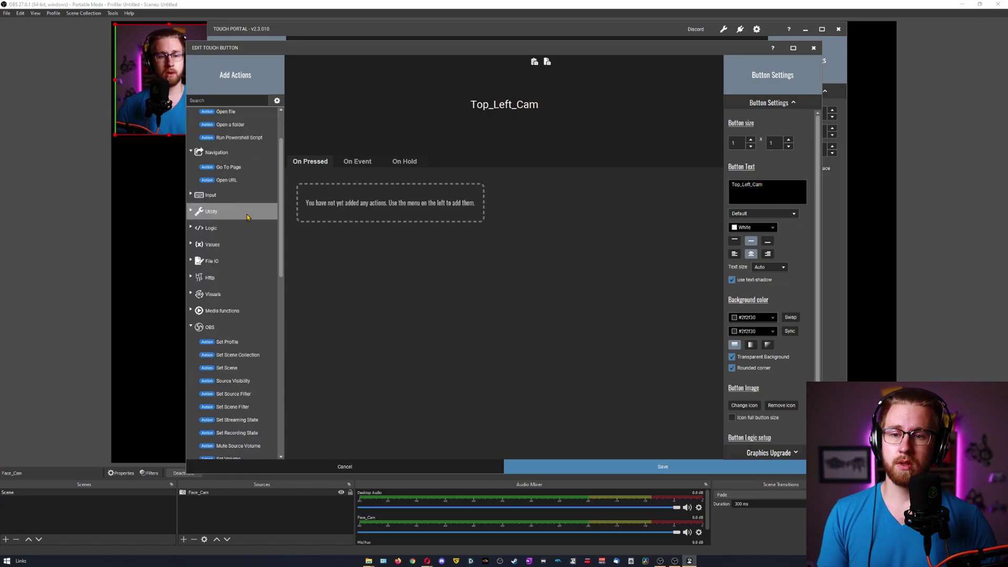
scroll(248, 216, "down", 2)
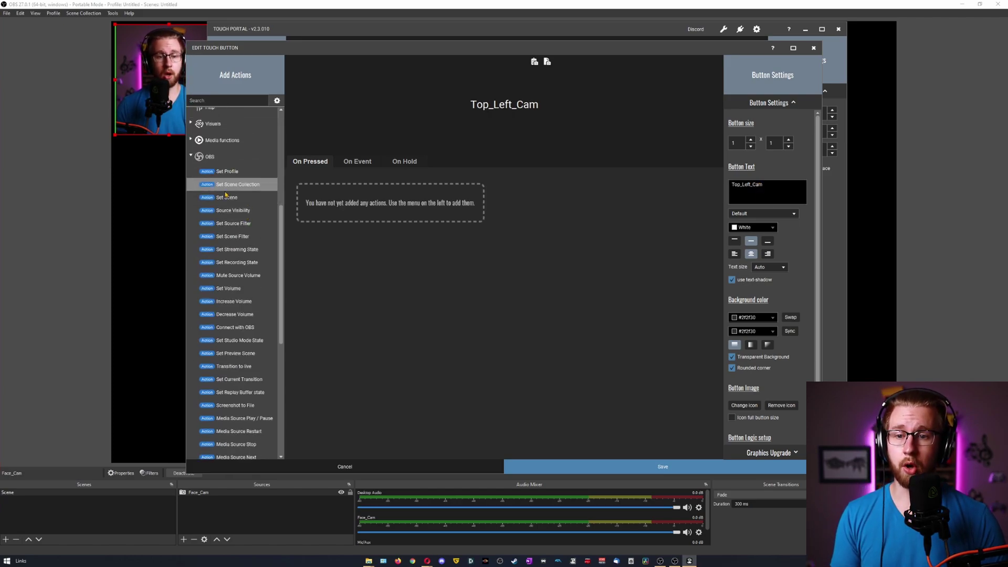
double_click(235, 241)
Step: Set the action to turn on the Face_Cam_Top_Left filter for the scene named Scene, and save the button
left_click(374, 181)
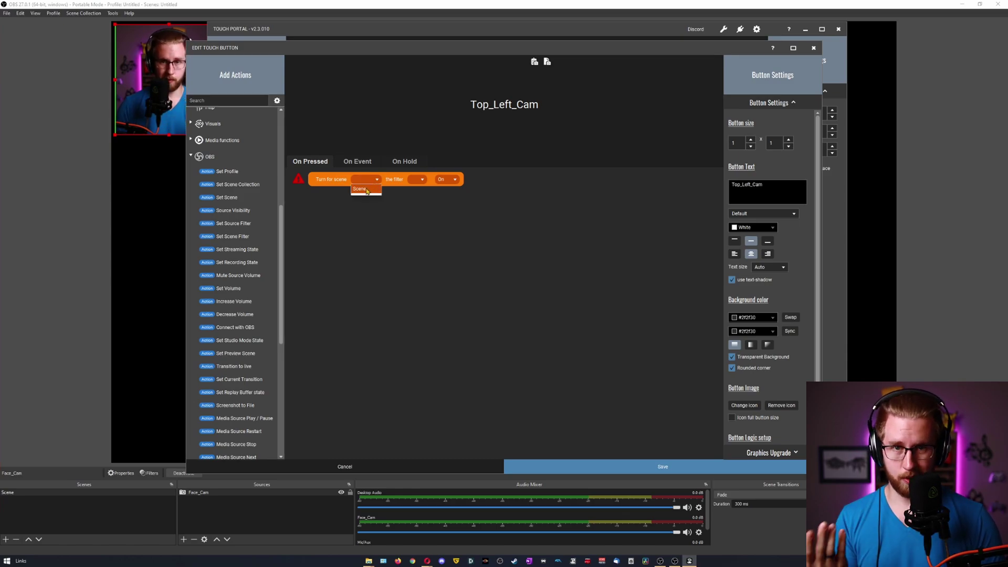
left_click(365, 190)
left_click(436, 181)
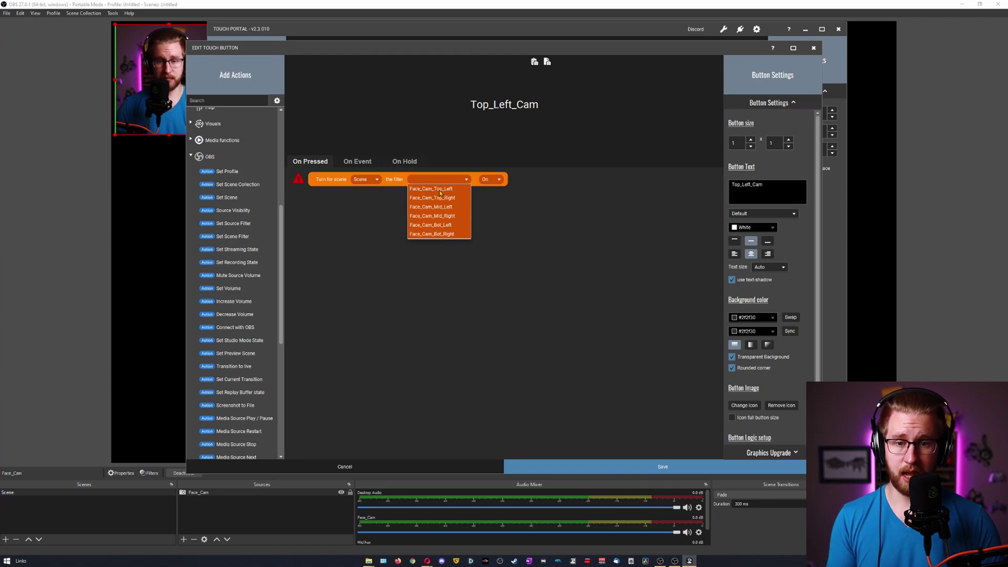
left_click(439, 189)
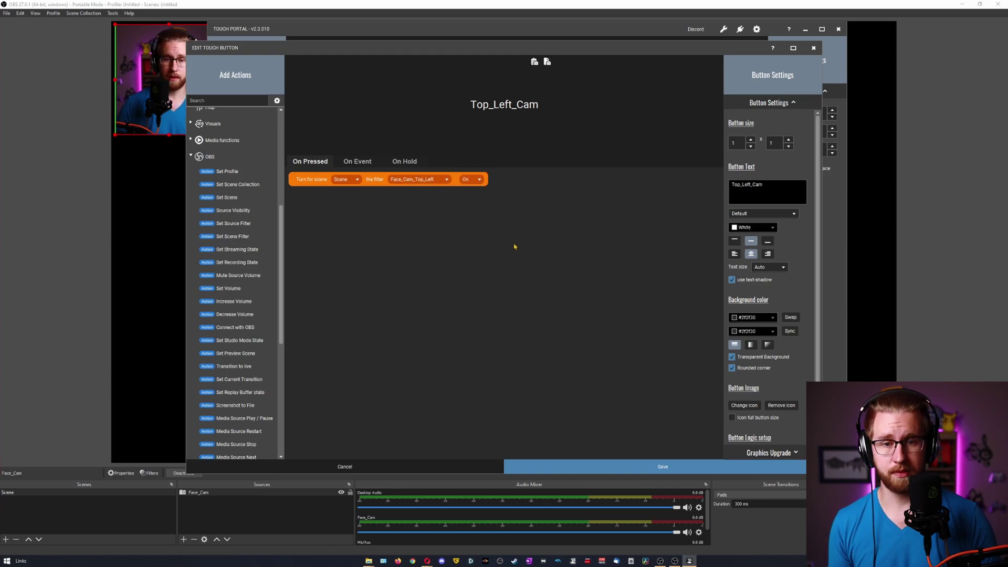
left_click(660, 462)
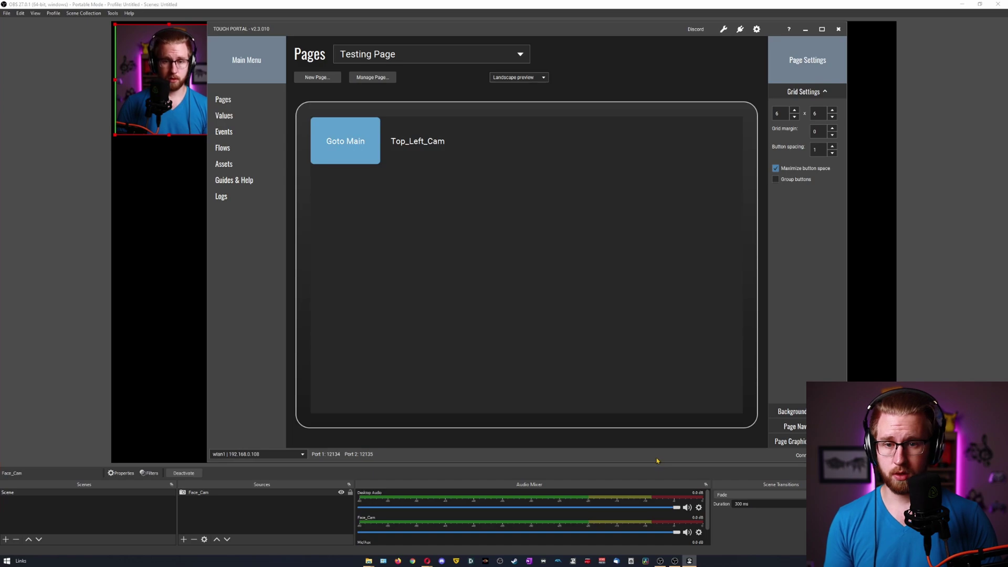
Step: Copy the Top_Left_Cam button into the empty cell directly below it
right_click(418, 141)
left_click(438, 166)
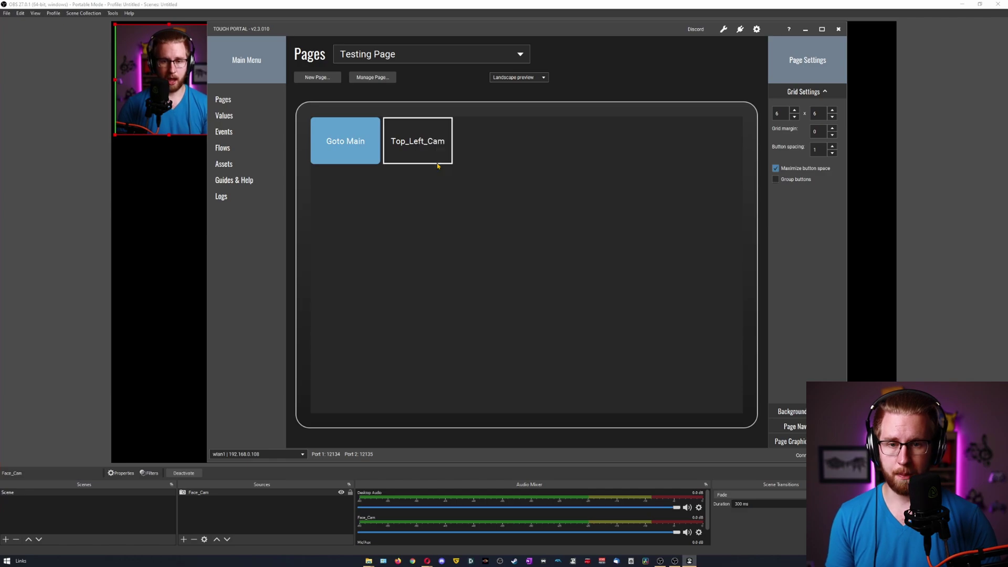
right_click(423, 187)
left_click(437, 219)
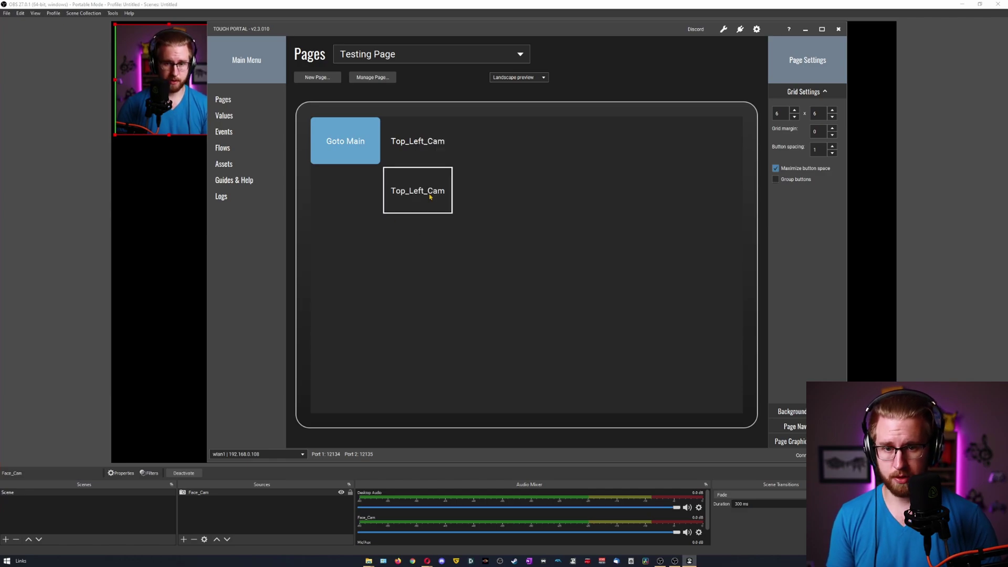
Step: Relabel the copied button Top_Right_Cam, point its action to the Face_Cam_Top_Right filter, and save it
left_click(420, 202)
left_click_drag(751, 186, 743, 186)
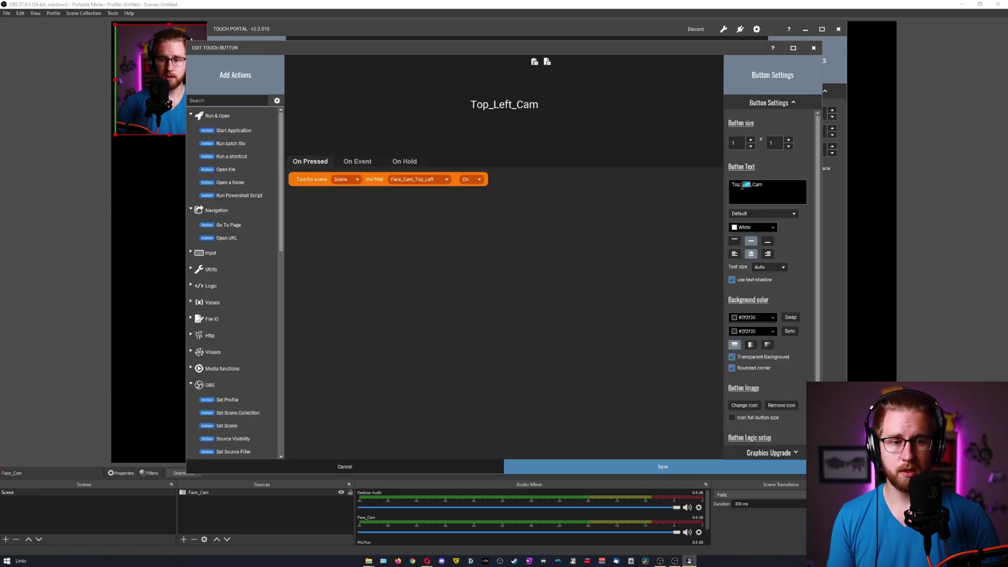
type("Right")
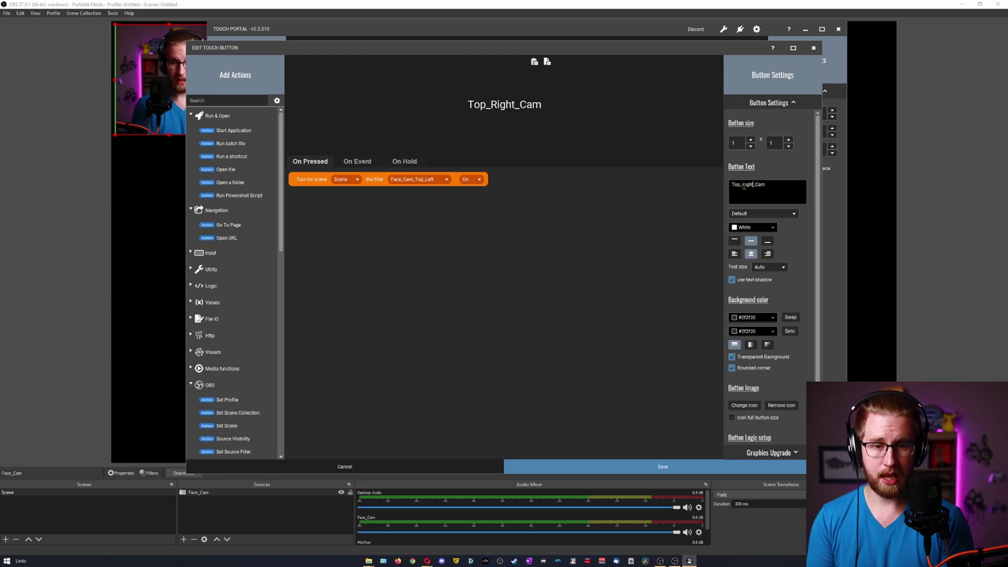
left_click(413, 179)
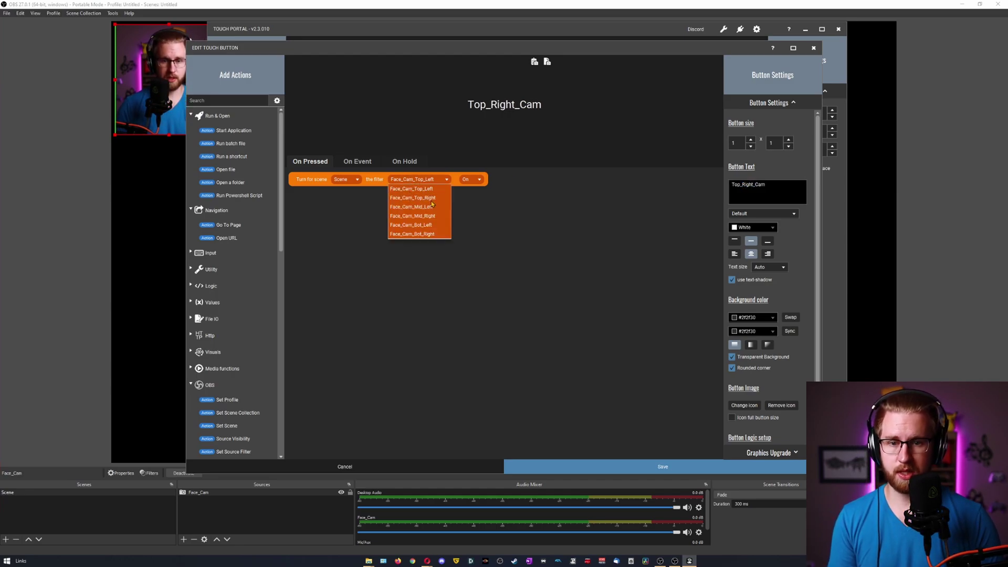
left_click(430, 198)
left_click(651, 466)
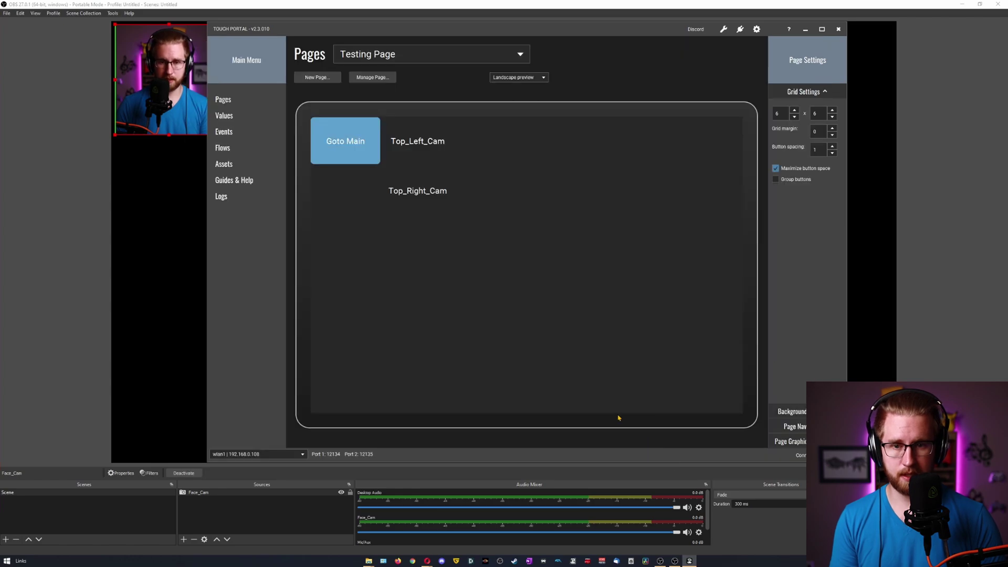
Step: Paste another button copy below Top_Right_Cam, label it Mid_Left_Cam, and have it turn on the Face_Cam_Mid_Left filter
right_click(421, 238)
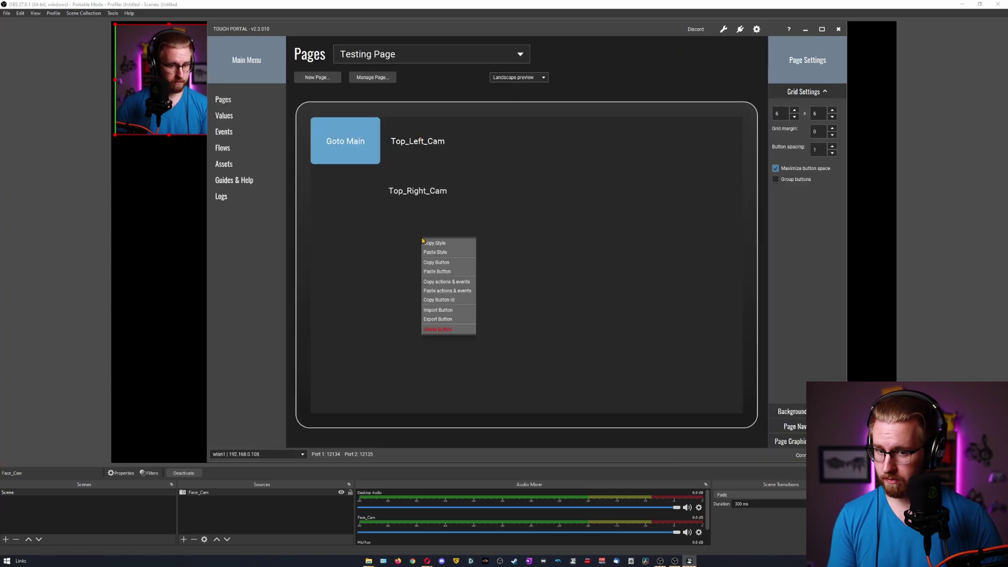
left_click(436, 272)
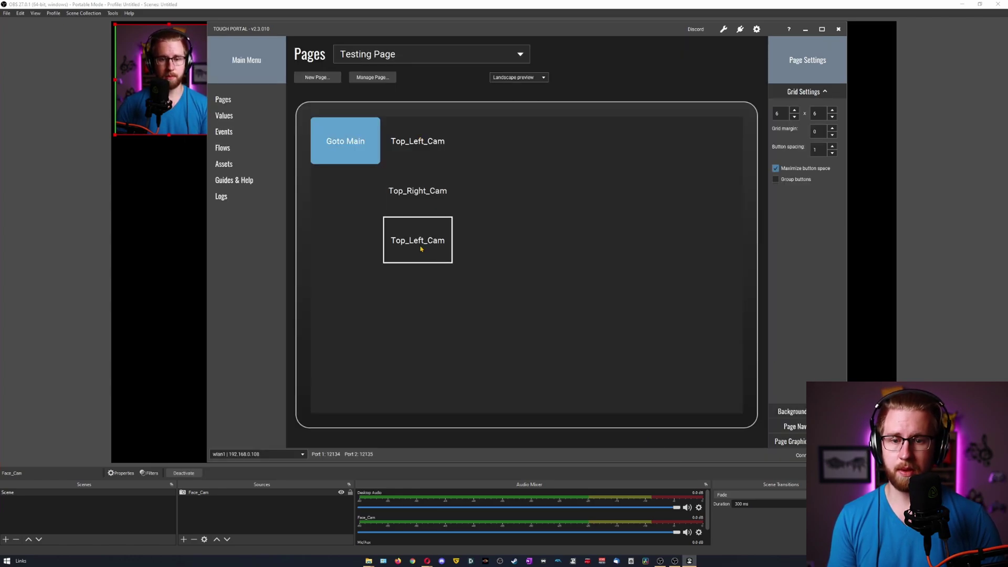
left_click(421, 249)
type("Mid")
left_click(430, 180)
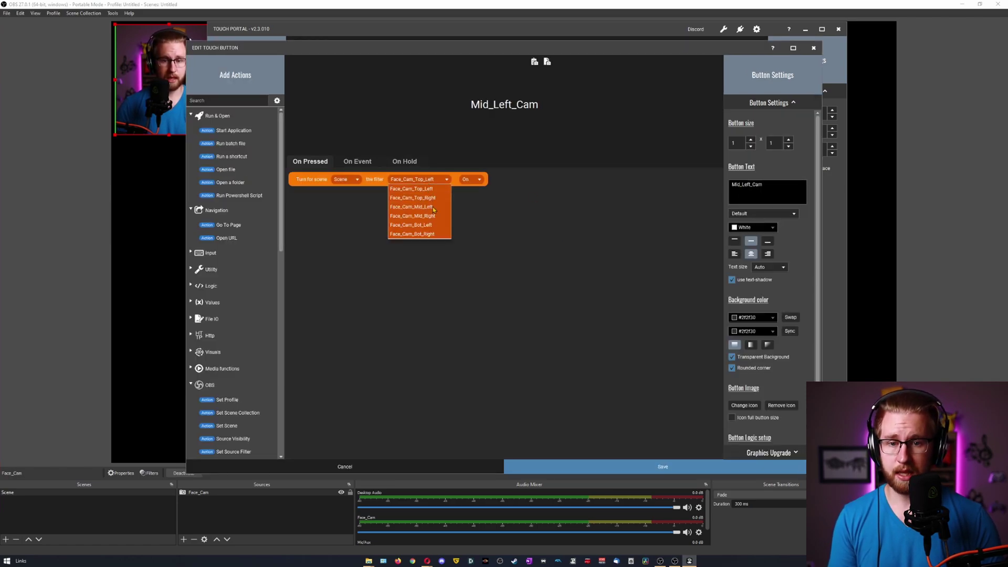
left_click(433, 207)
left_click(665, 467)
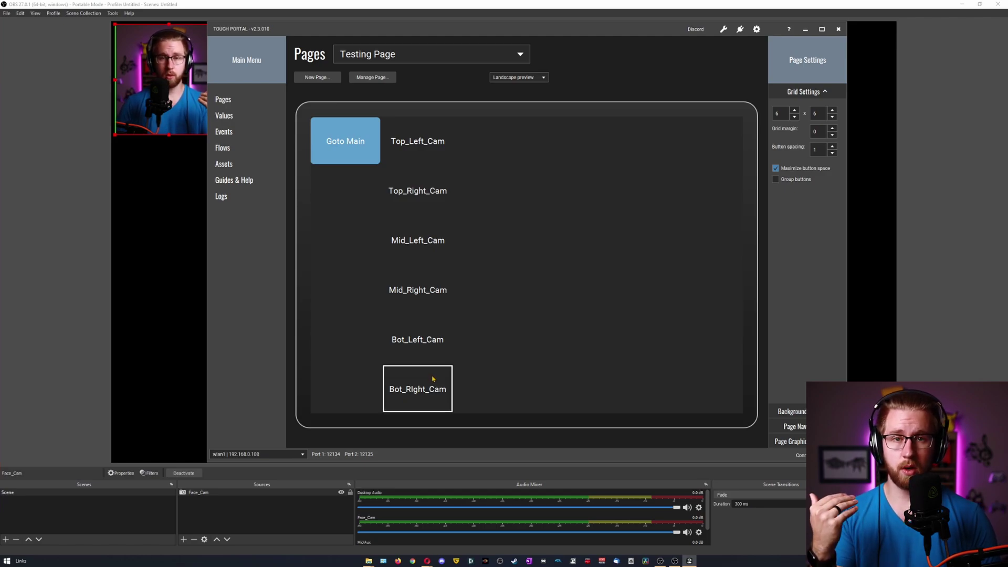
Step: Minimize Touch Portal to return to OBS, deselect the camera, and open the filters for Scene
left_click(806, 29)
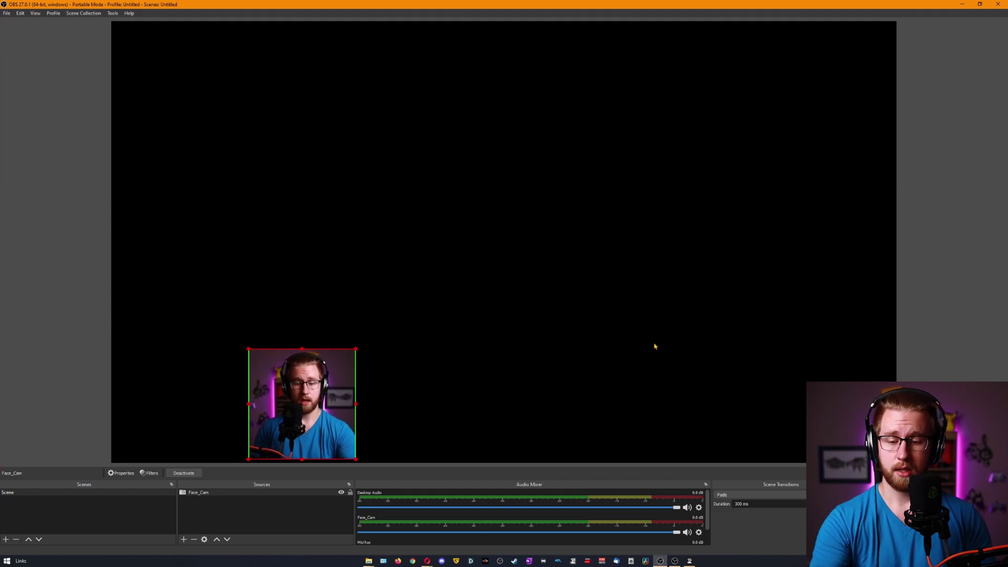
left_click(655, 346)
right_click(25, 494)
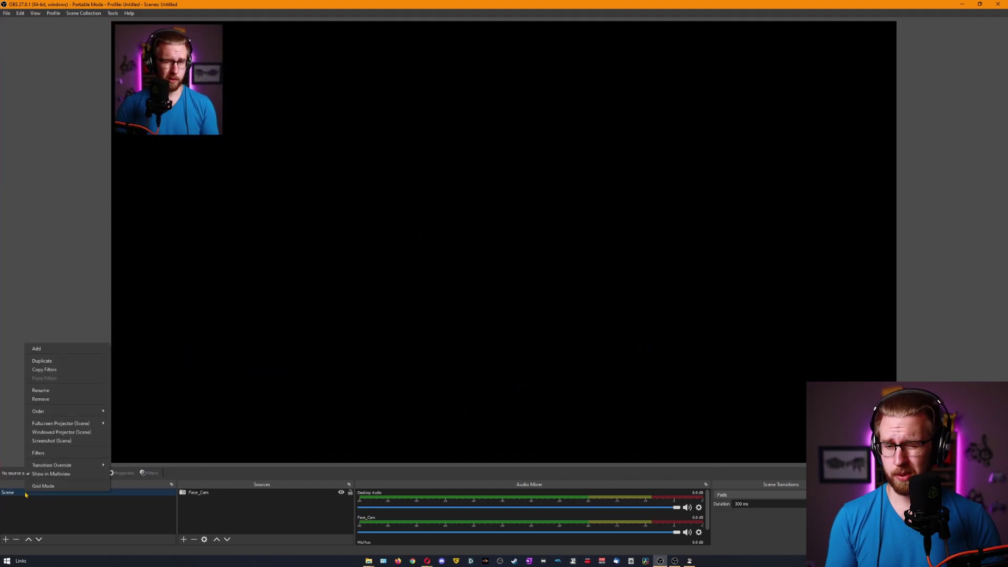
left_click(39, 452)
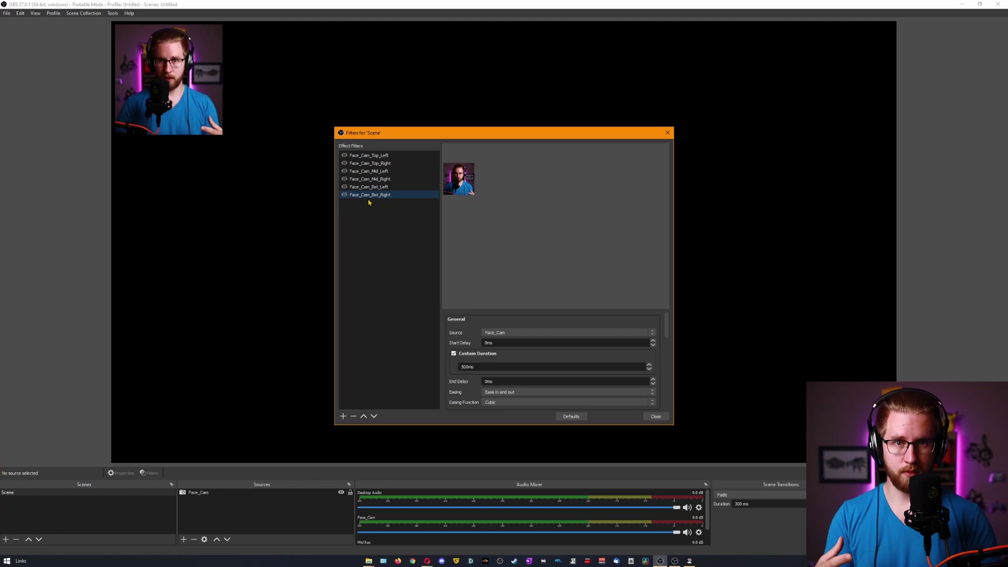
Step: Duplicate the Face_Cam_Bot_Right filter and name the copy Big_BOI_CAM
right_click(381, 199)
left_click(398, 216)
left_click(400, 284)
triple_click(401, 284)
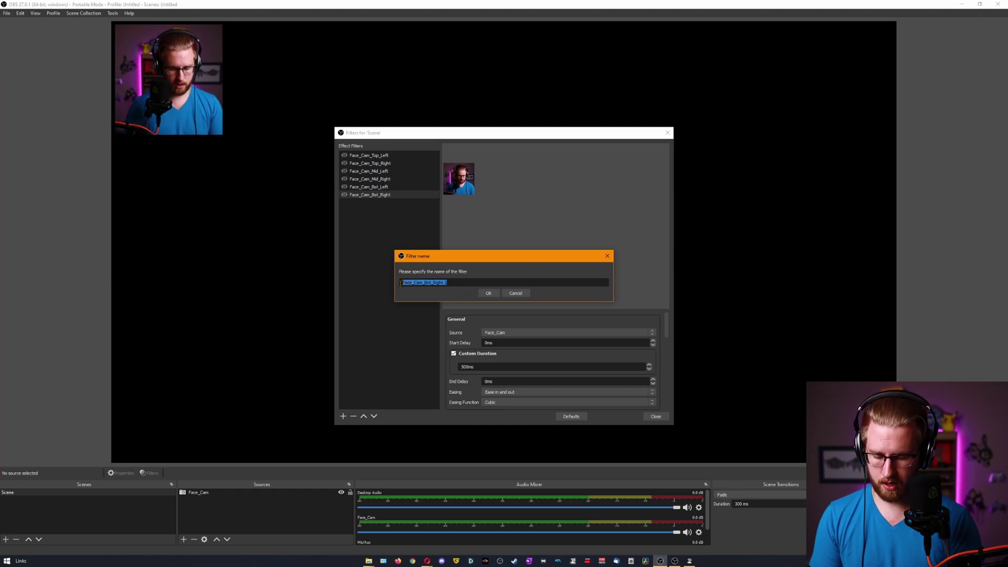
type("Big_BOI")
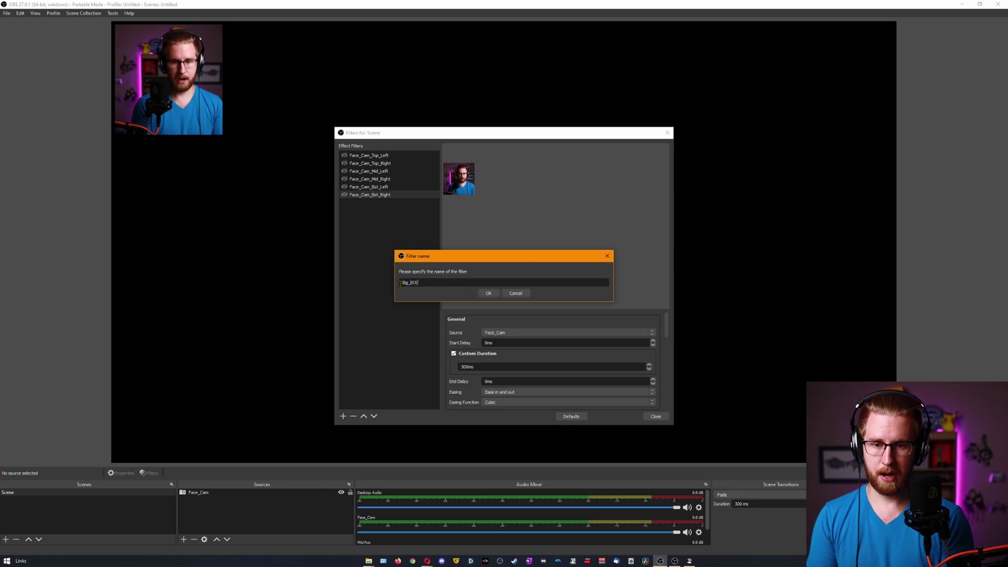
type("_CA")
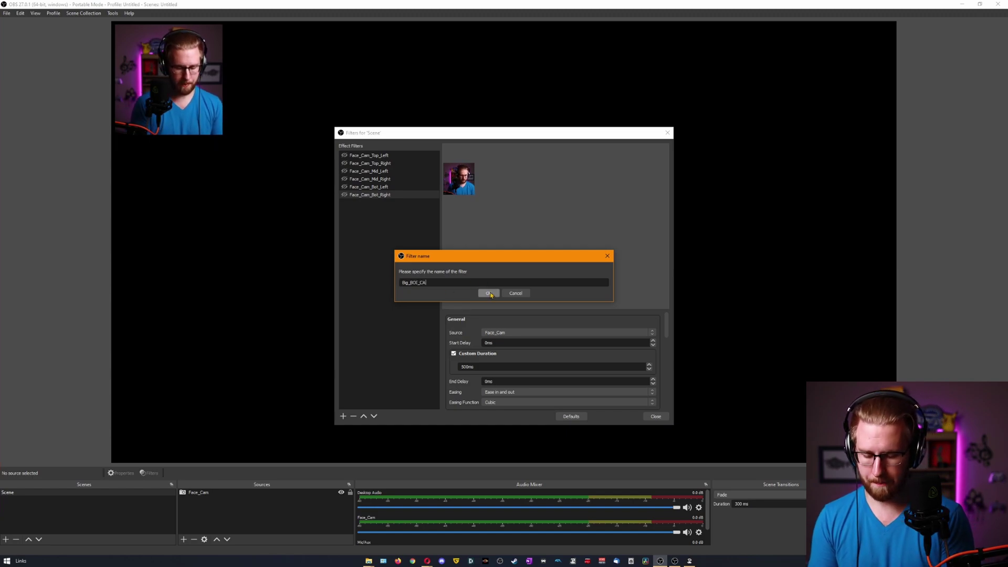
type("M")
left_click(489, 293)
Step: Enlarge the uncropped camera to fill the whole canvas, capture its transform in the Big_BOI_CAM filter, and close the filters
left_click_drag(180, 91, 362, 137)
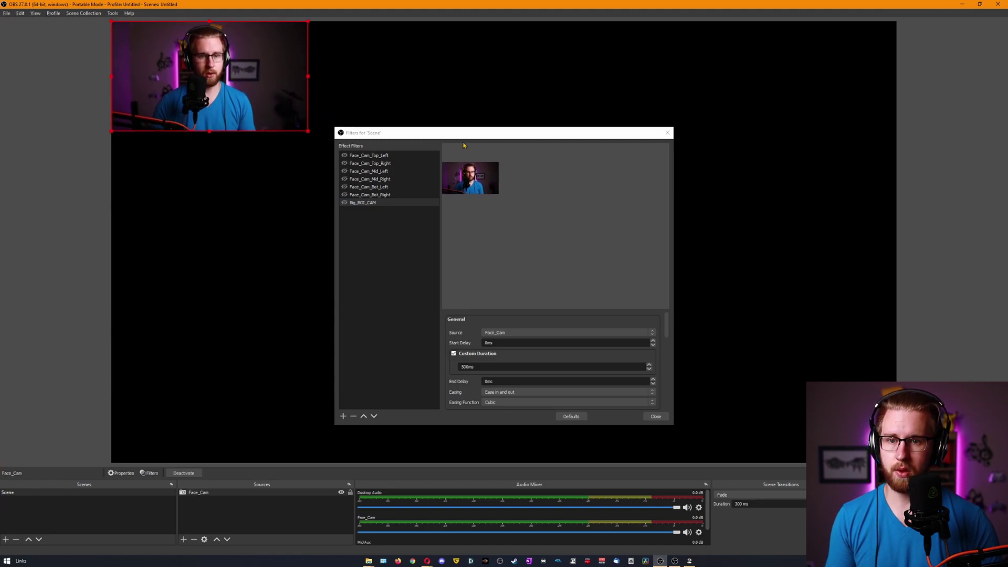
left_click_drag(399, 132, 132, 177)
left_click_drag(334, 177, 637, 119)
scroll(487, 340, "down", 1)
scroll(487, 340, "down", 1)
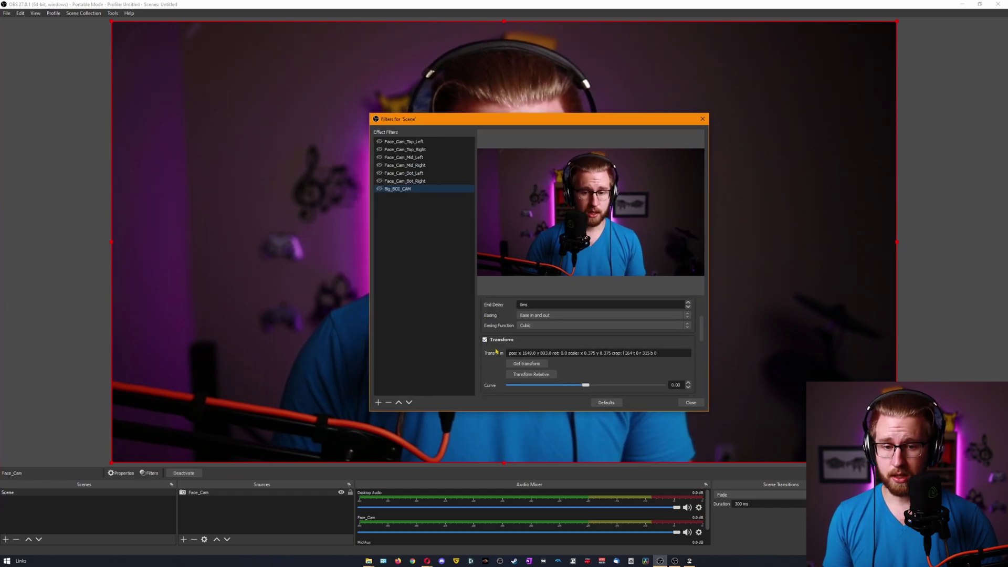
left_click(691, 402)
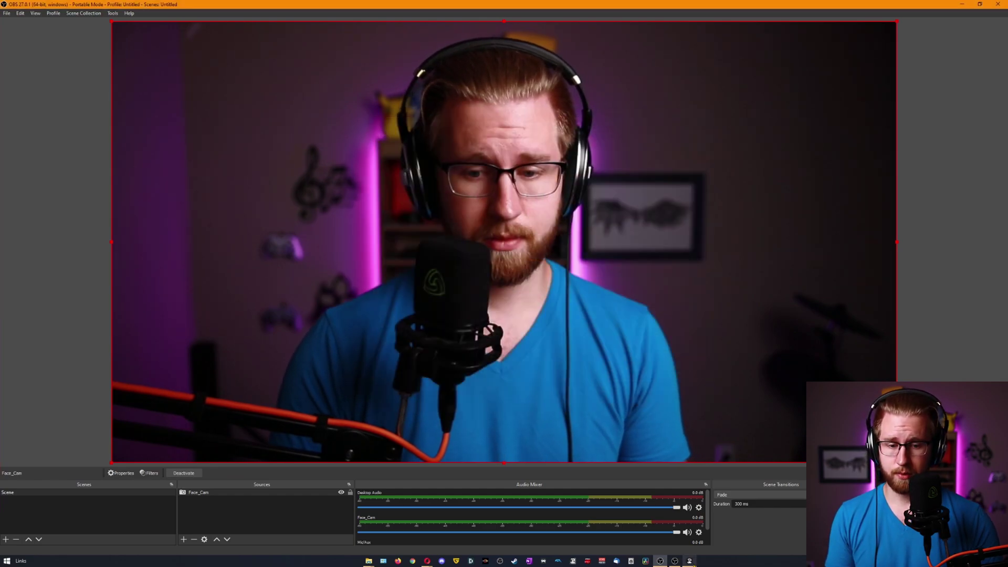
Step: Switch to Touch Portal and paste a copy of the Top_Left_Cam button into the cell beside it
left_click(689, 560)
right_click(500, 152)
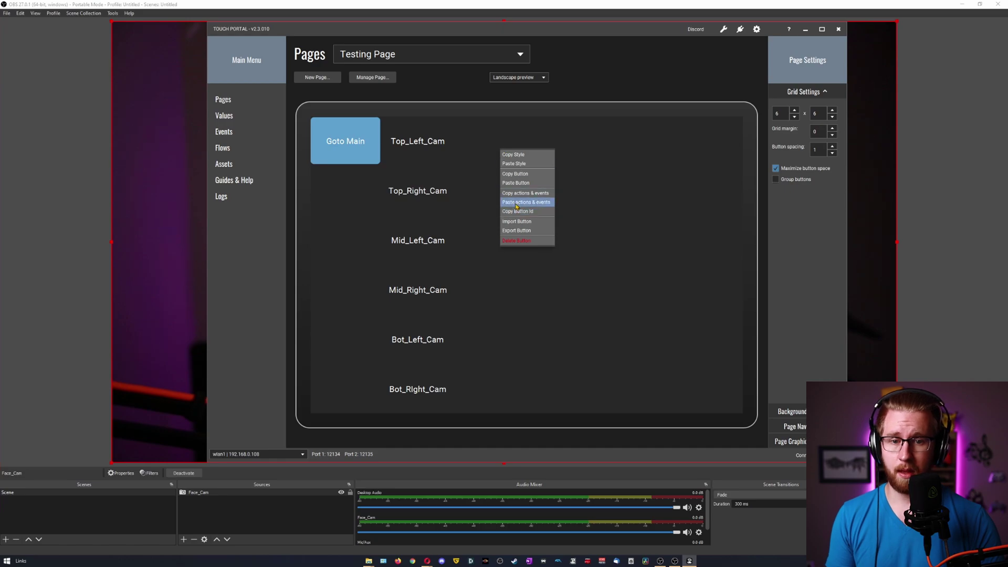
left_click(516, 182)
Step: Label the pasted button BIG_BOI, set its action to the Big_BOI_CAM filter, and save it
left_click(495, 149)
double_click(772, 184)
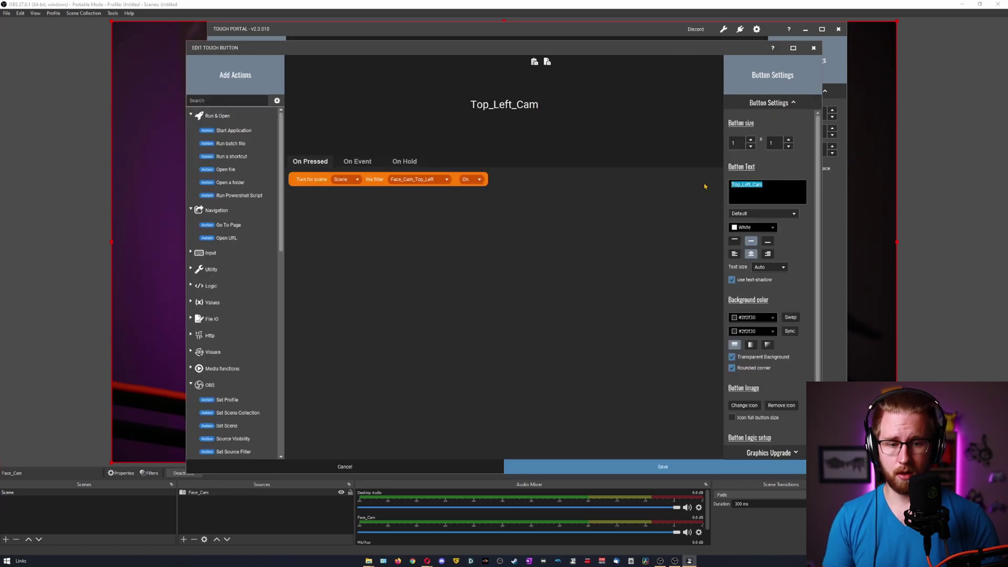
type("BIG_BOI")
left_click(419, 179)
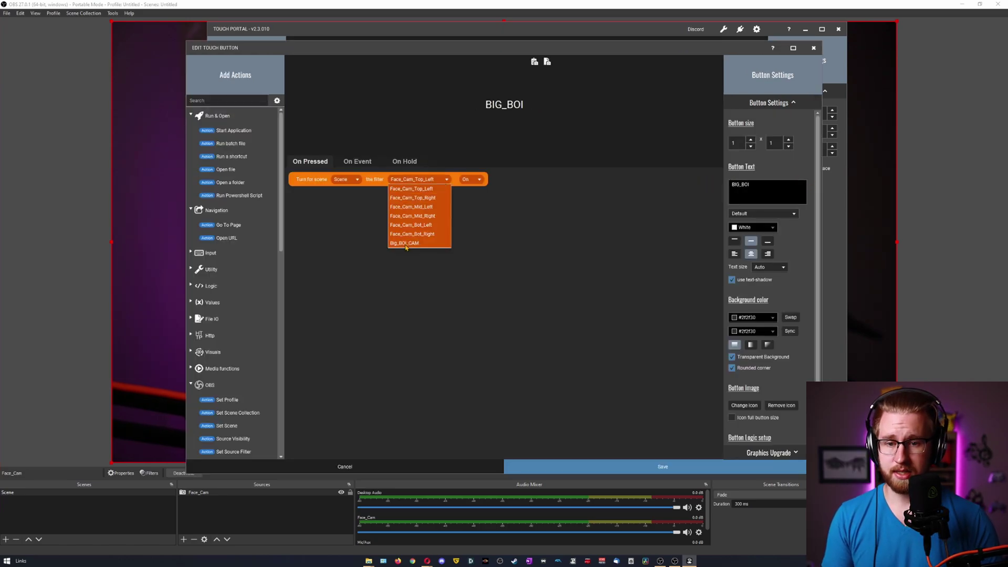
left_click(418, 243)
left_click(663, 470)
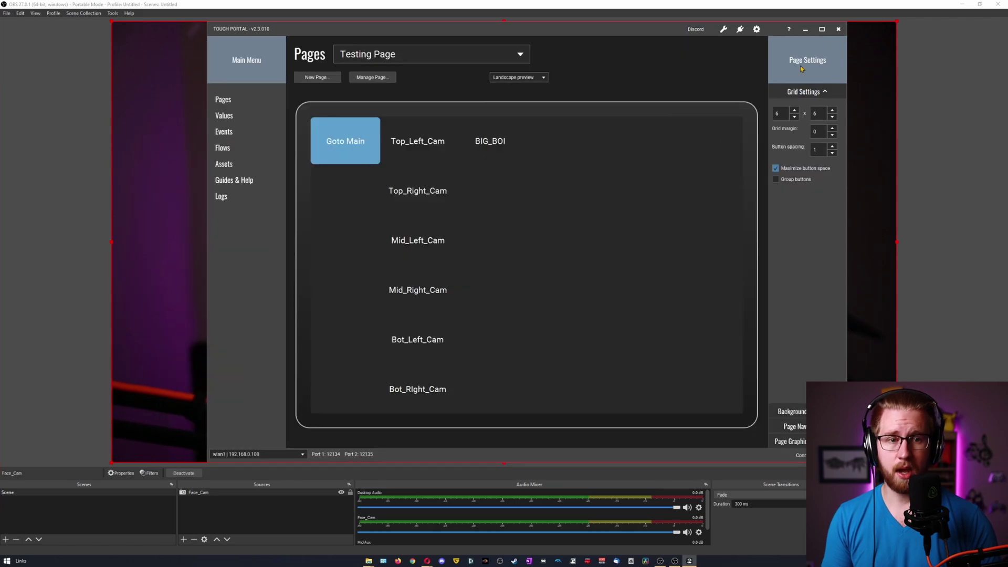
Step: Return to OBS and add an image source named Testing_Image_1 that uses TongueOut.png
left_click(805, 29)
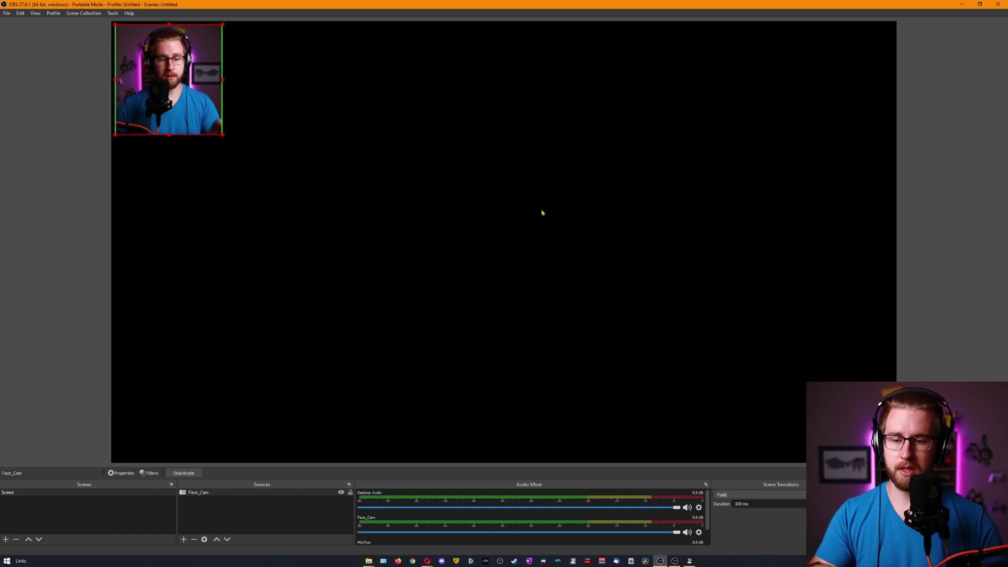
left_click(208, 523)
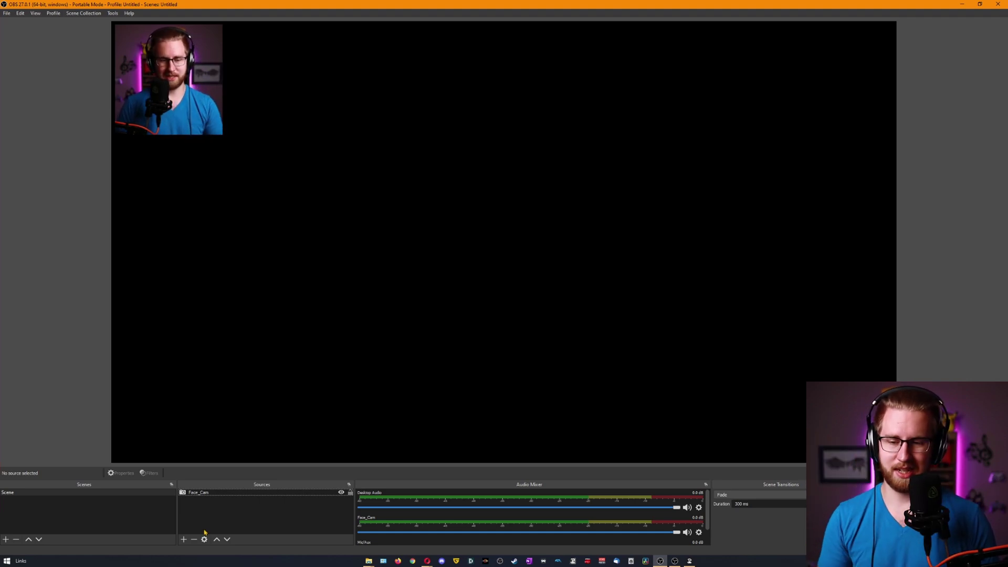
left_click(183, 540)
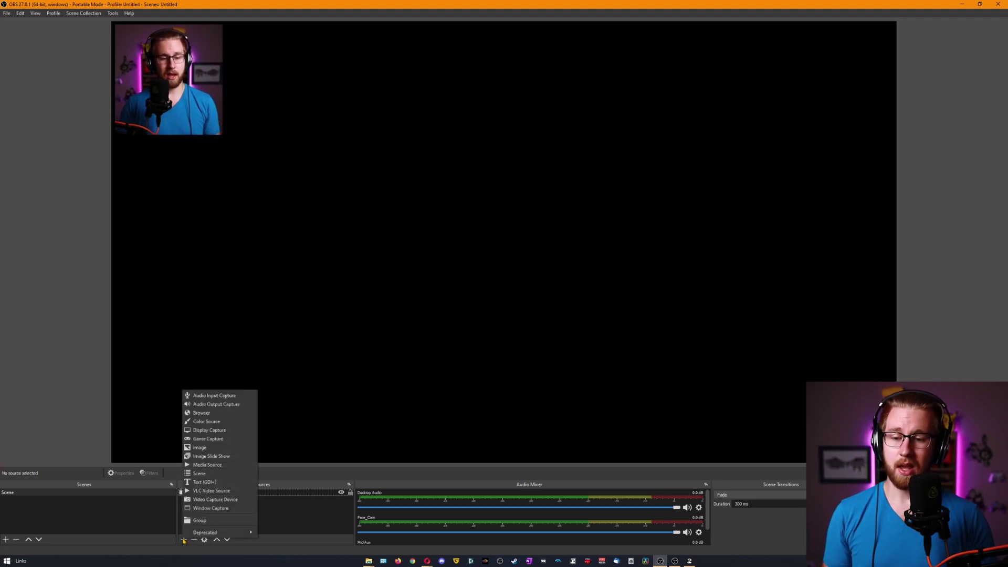
left_click(212, 448)
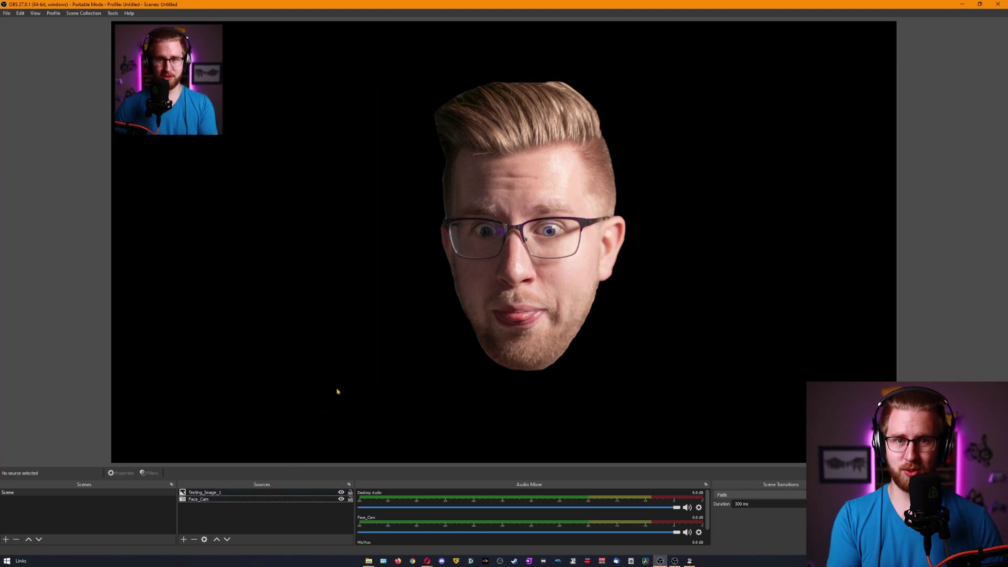
Step: Move Testing_Image_1 below Face_Cam in the source order and set its positional alignment to Center in the transform settings
left_click(508, 255)
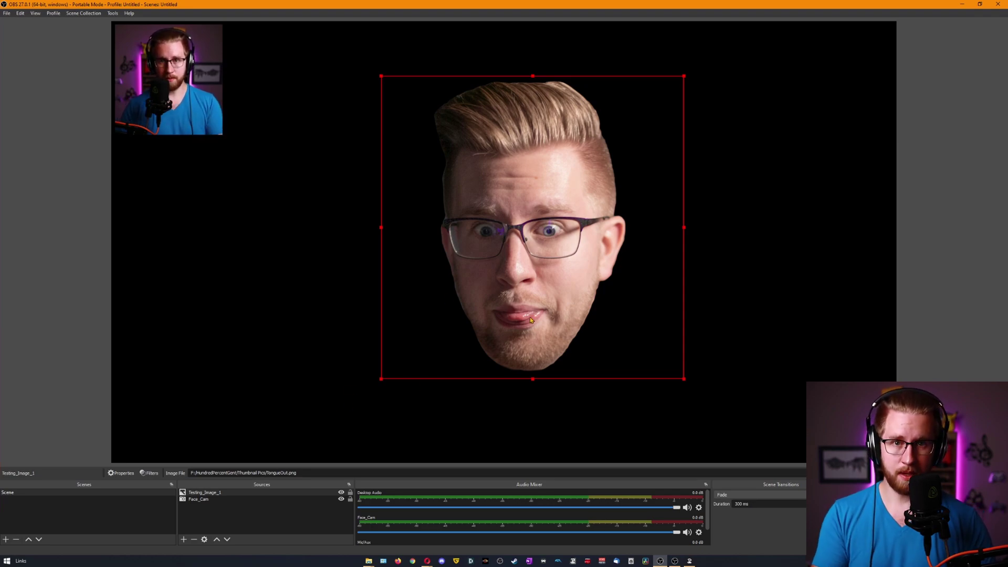
key("ctrl+Down")
key("ctrl+e")
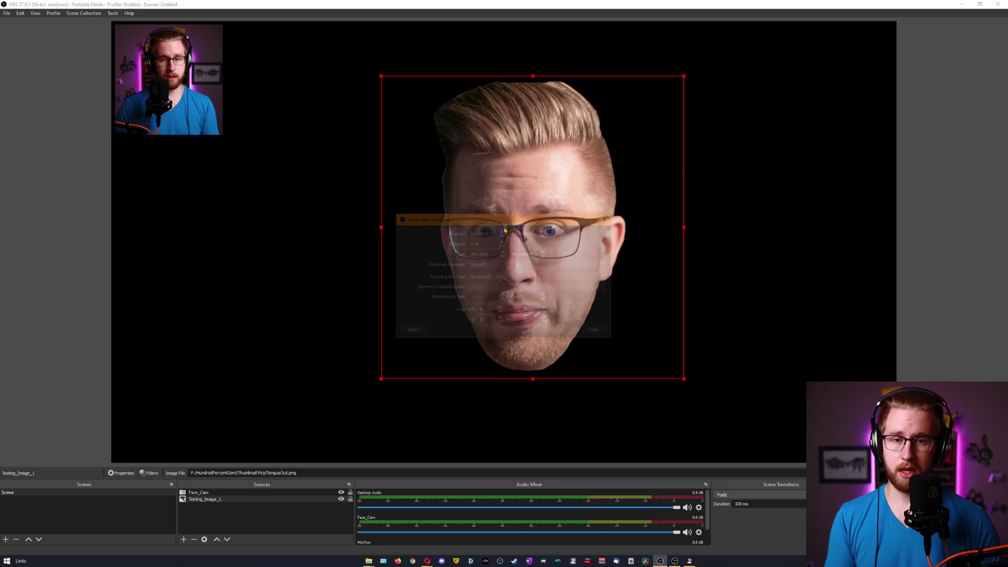
left_click_drag(501, 222, 520, 210)
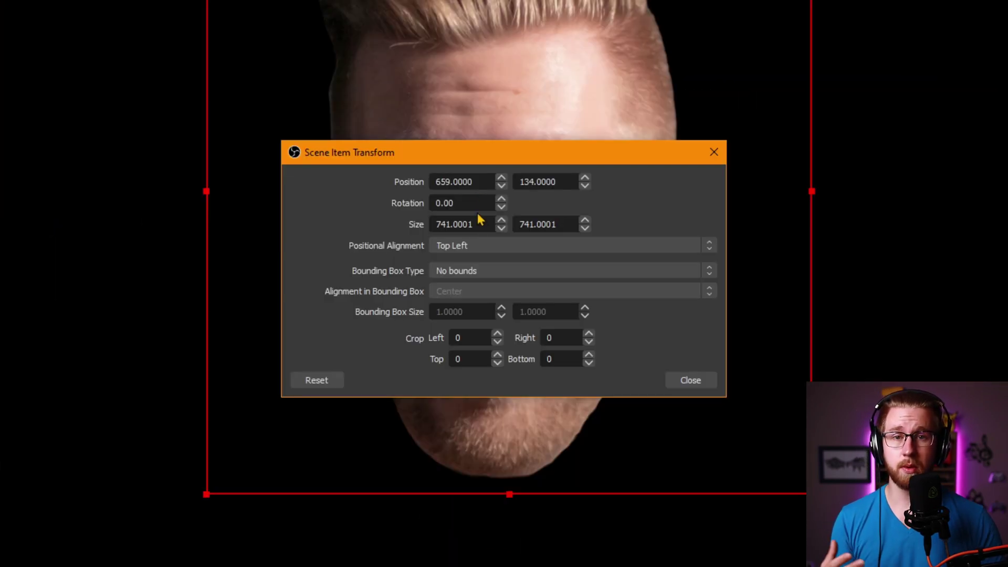
left_click(482, 248)
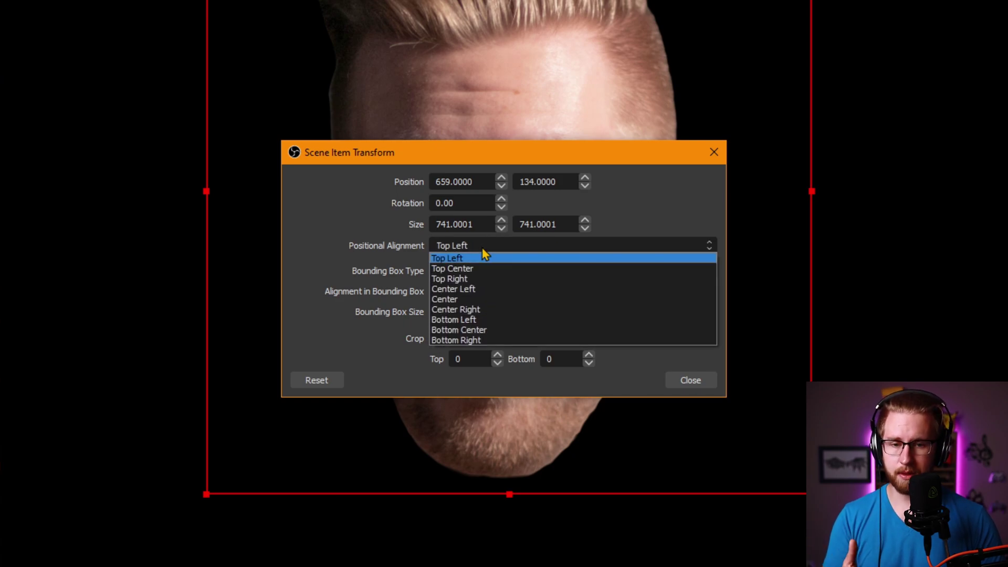
left_click(457, 299)
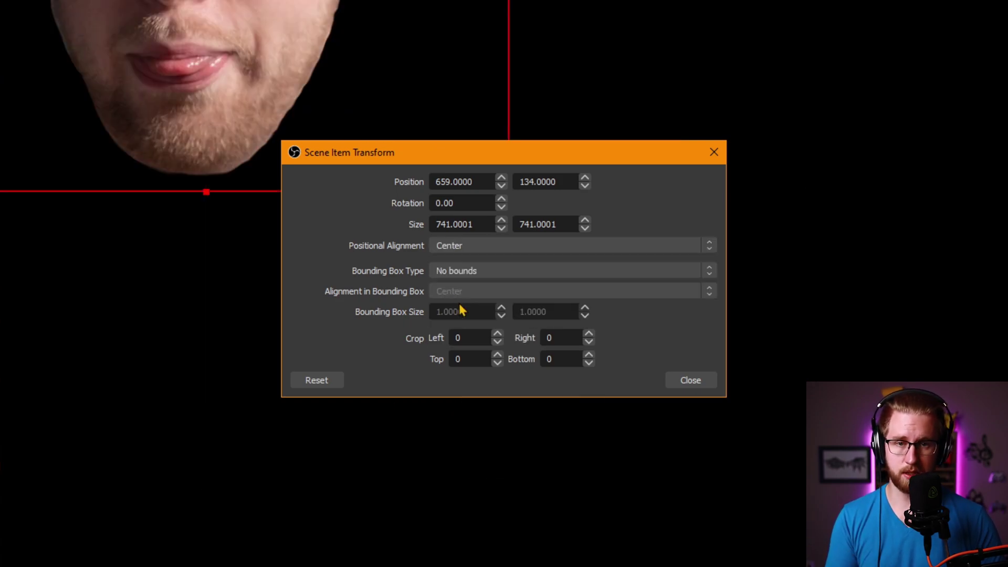
key("Escape")
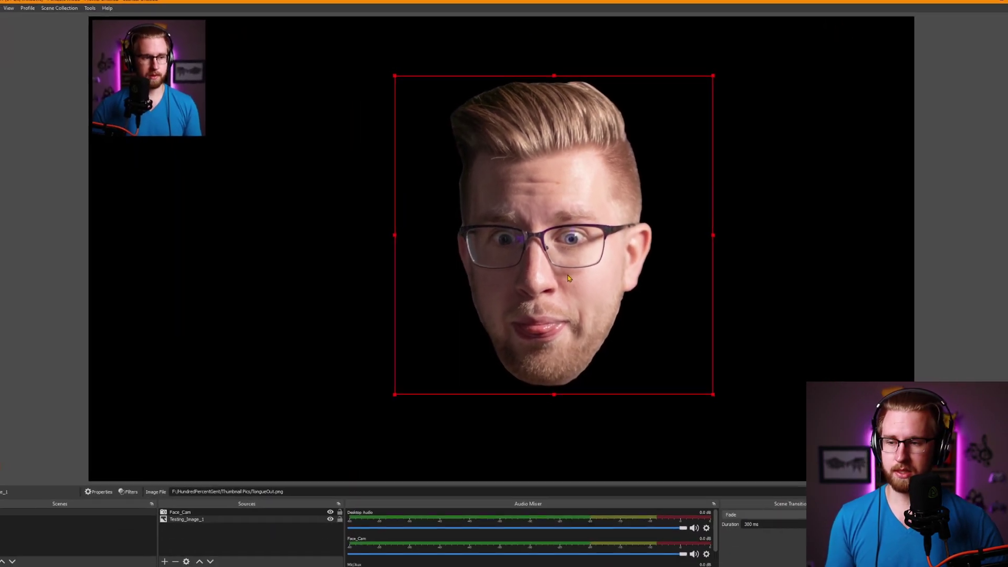
Step: Reposition the face image near the middle of the canvas
left_click_drag(548, 259, 533, 248)
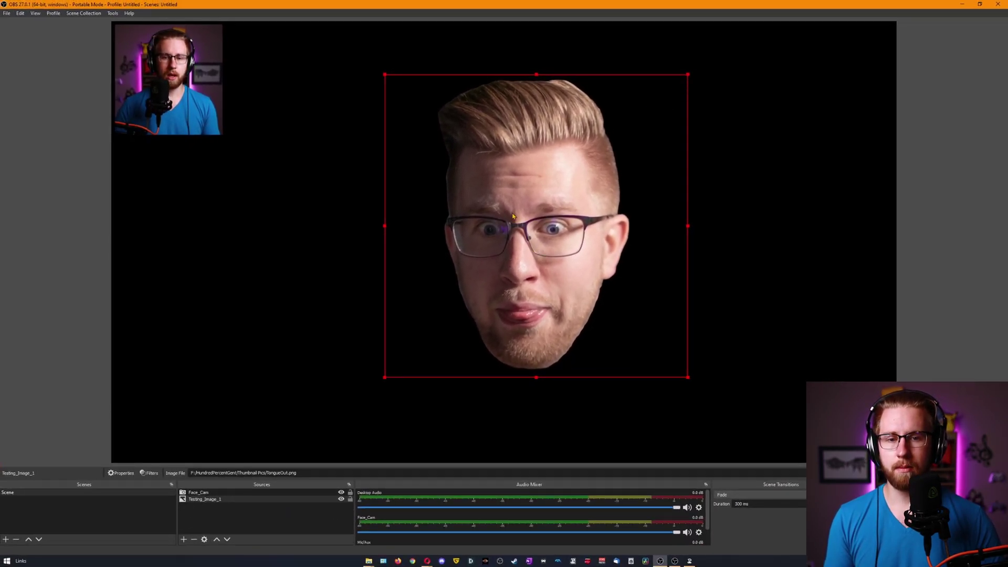
left_click_drag(513, 215, 531, 245)
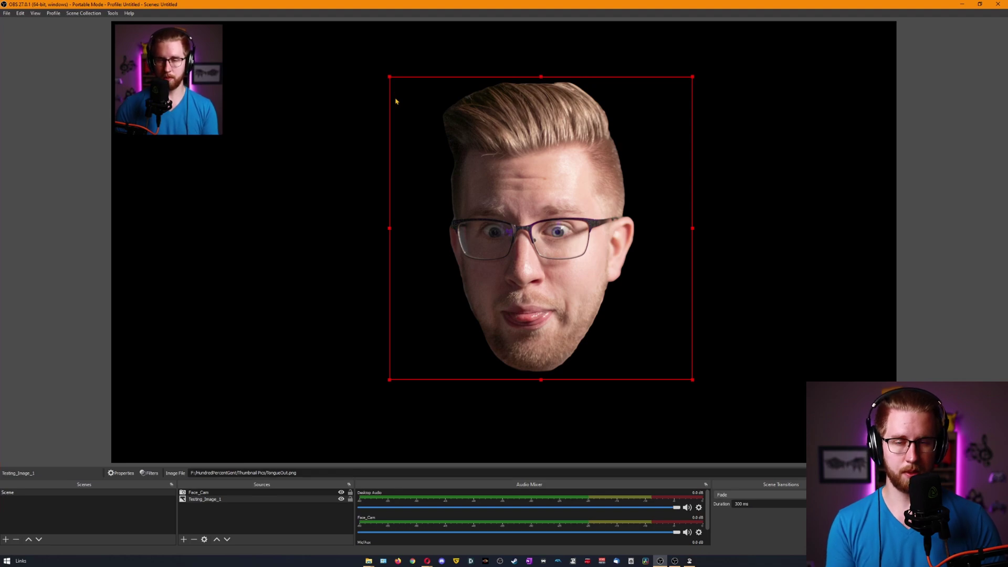
mouse_move(540, 217)
left_mouse_down()
mouse_move(513, 210)
mouse_move(524, 208)
left_mouse_up()
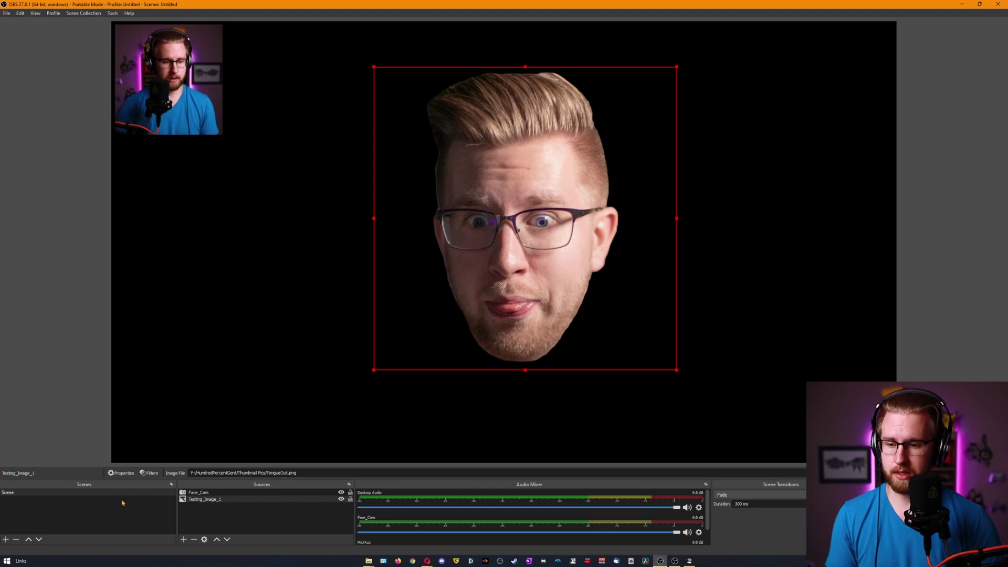
Step: Open the scene's filters and duplicate the Big_BOI_CAM filter under the name Goofy_Face_Big
right_click(17, 494)
left_click(47, 457)
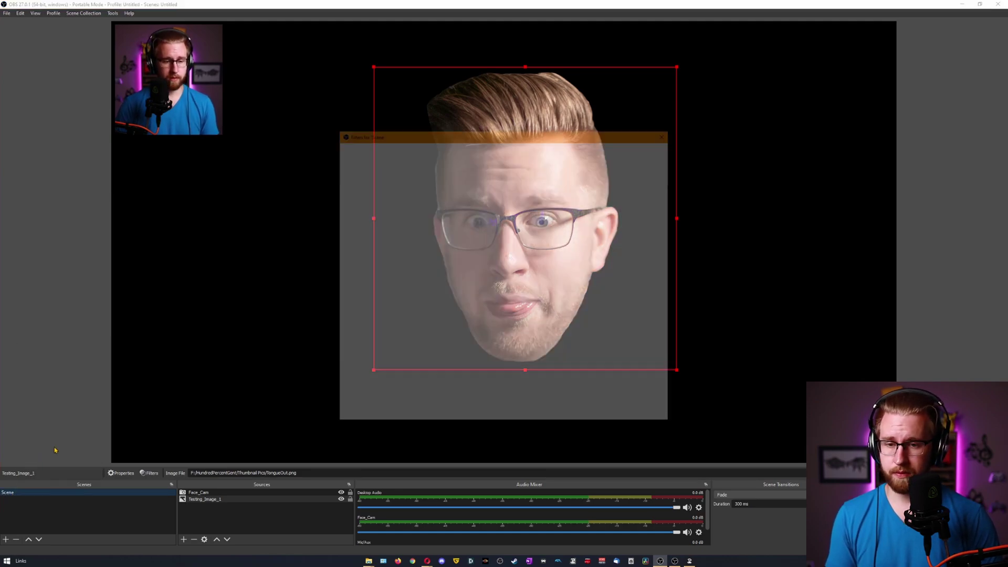
left_click(375, 203)
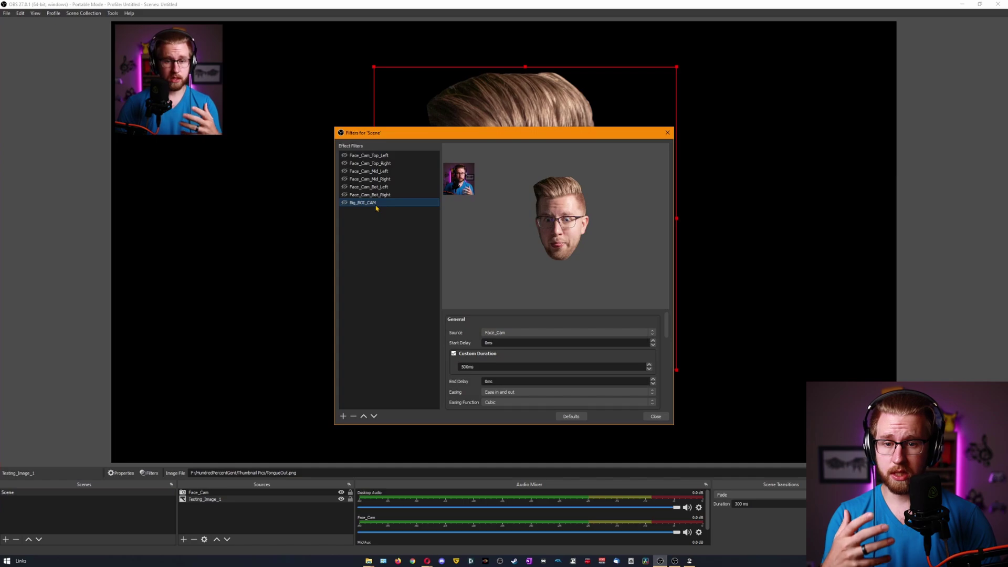
right_click(376, 207)
left_click(391, 223)
type("Goofy_Face_Big")
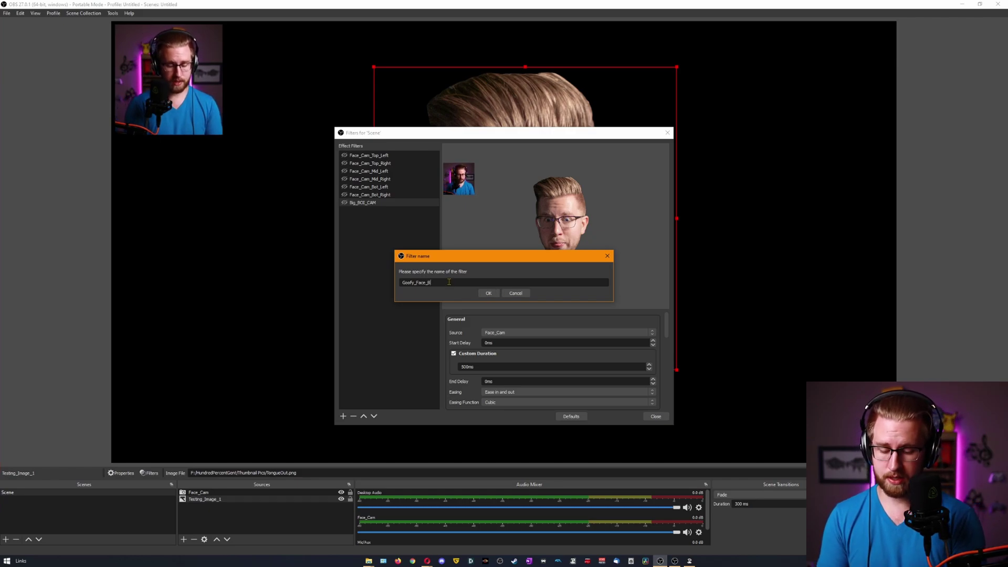
left_click(487, 293)
Step: Set the Goofy_Face_Big filter's source to Testing_Image_1 and capture the image's current transform
left_click(494, 334)
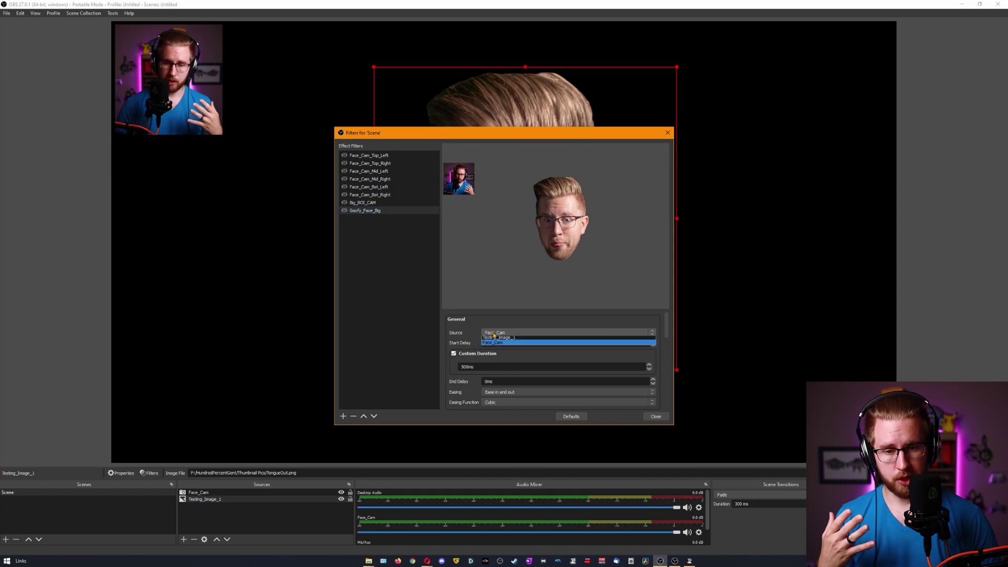
left_click(505, 339)
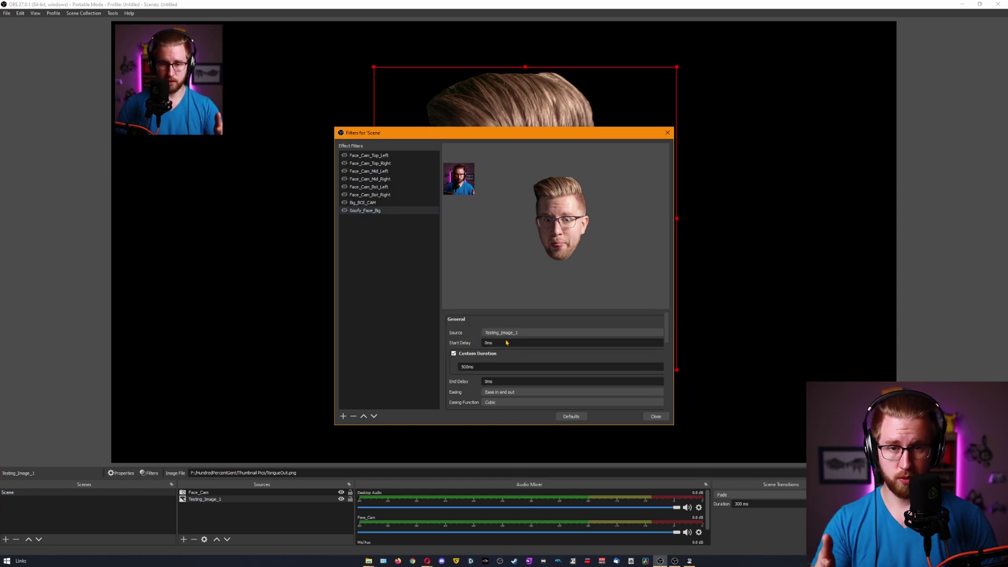
scroll(557, 363, "down", 2)
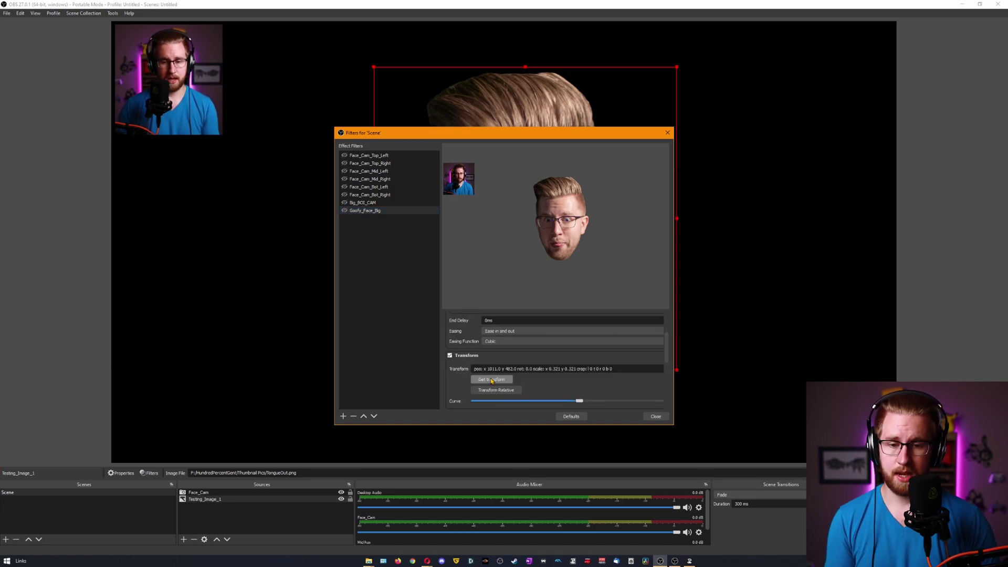
left_click(493, 380)
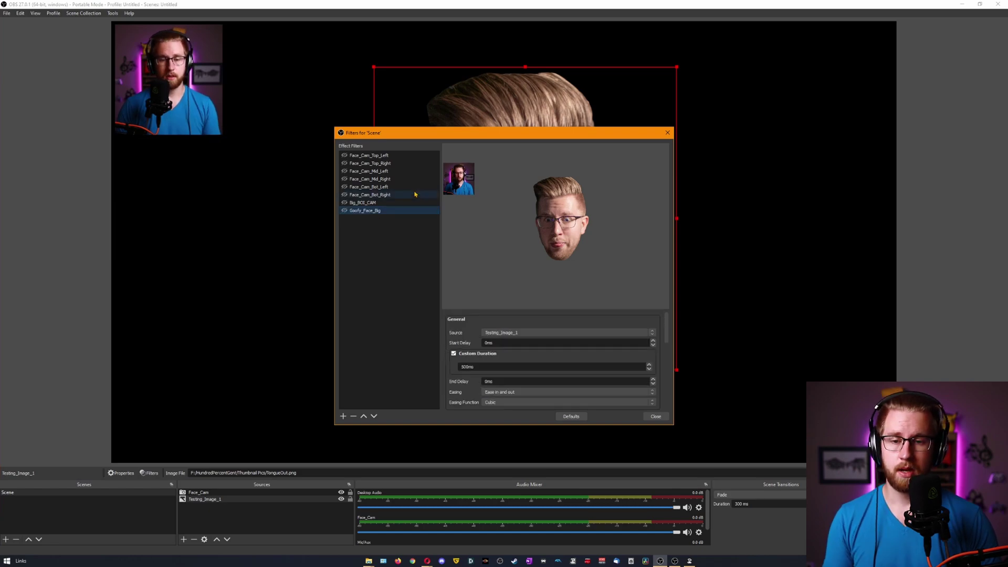
Step: Test Goofy_Face_Big twice by moving the image past the canvas's left edge and triggering the filter each time
left_click_drag(449, 133, 756, 190)
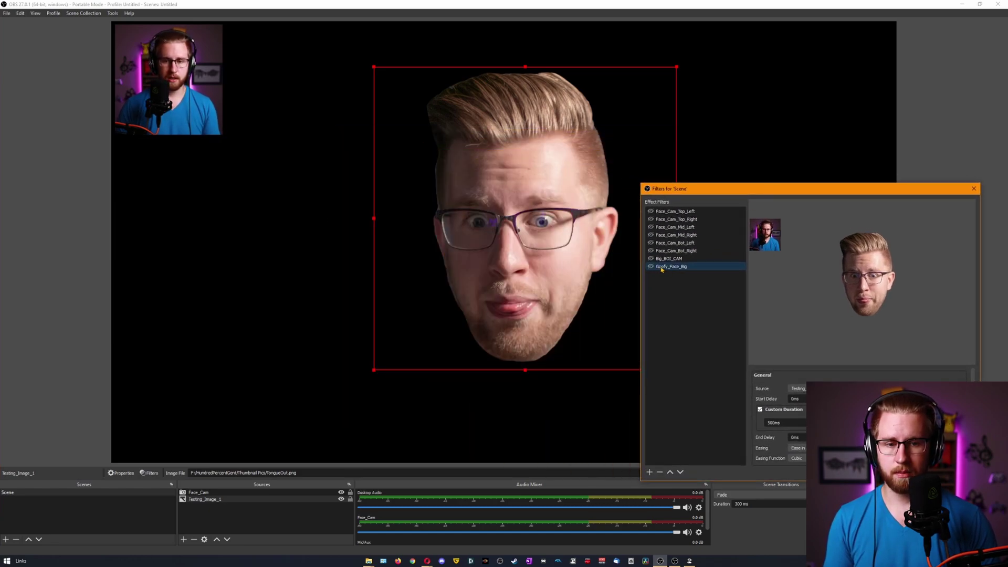
left_click(651, 266)
left_click(487, 227)
left_click(487, 228)
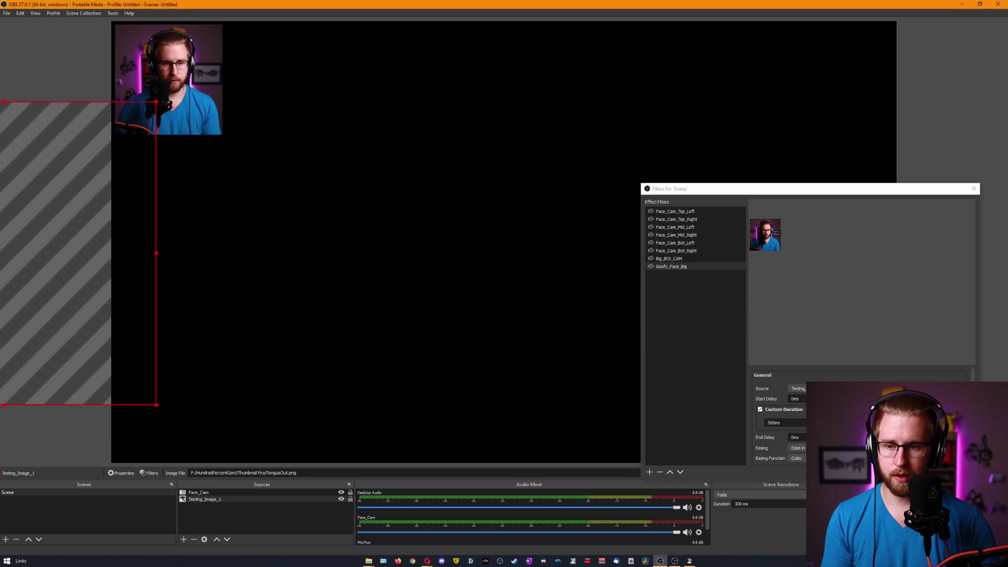
left_click(651, 266)
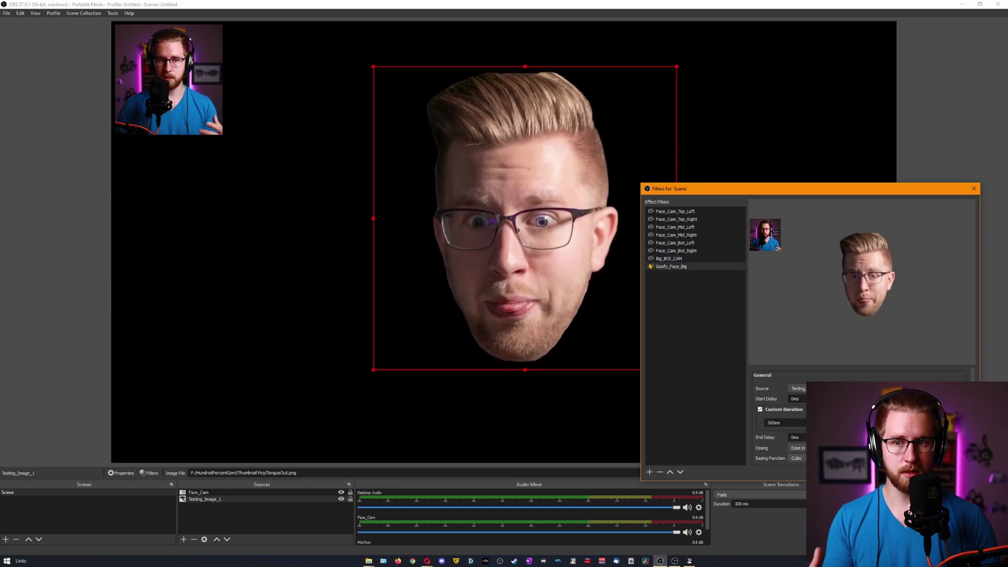
left_click_drag(720, 191, 733, 88)
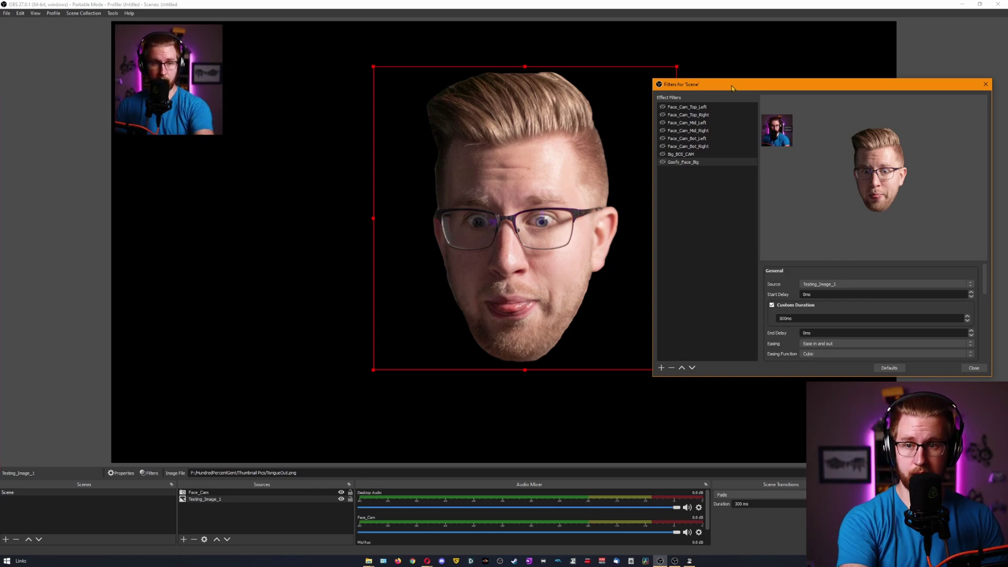
left_click(619, 180)
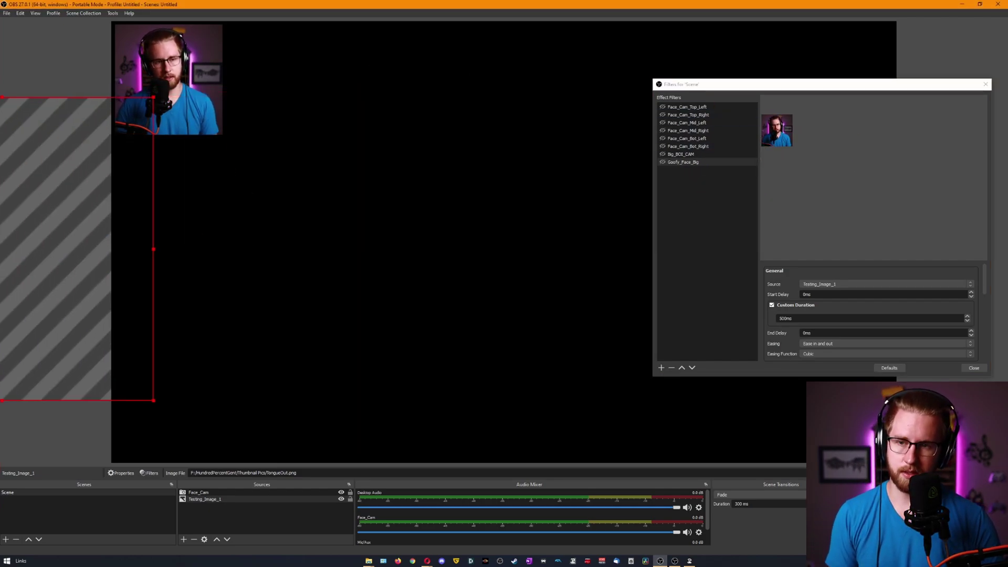
left_click(662, 163)
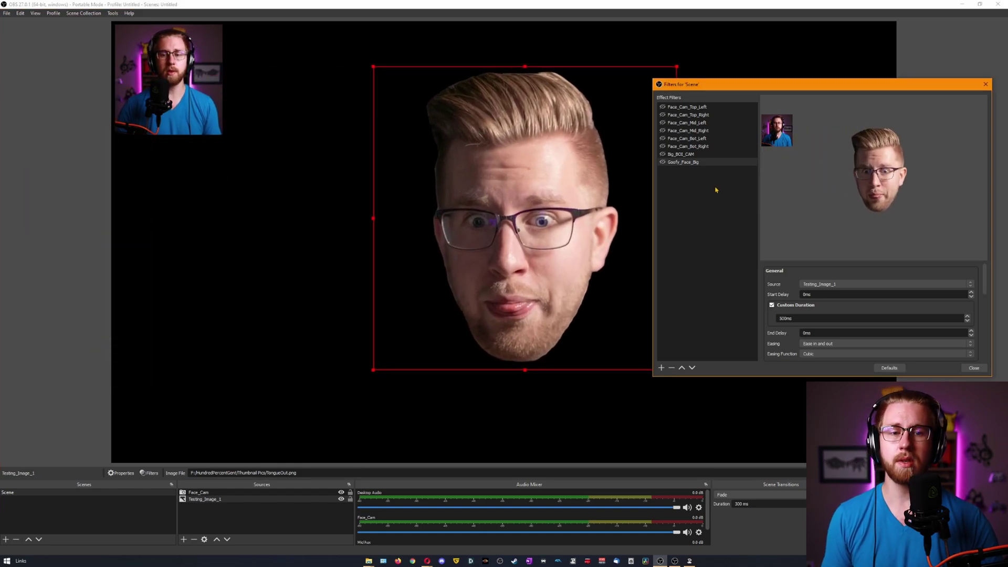
Step: Duplicate the Goofy_Face_Big filter under the name Goofy_Face_Off
right_click(690, 165)
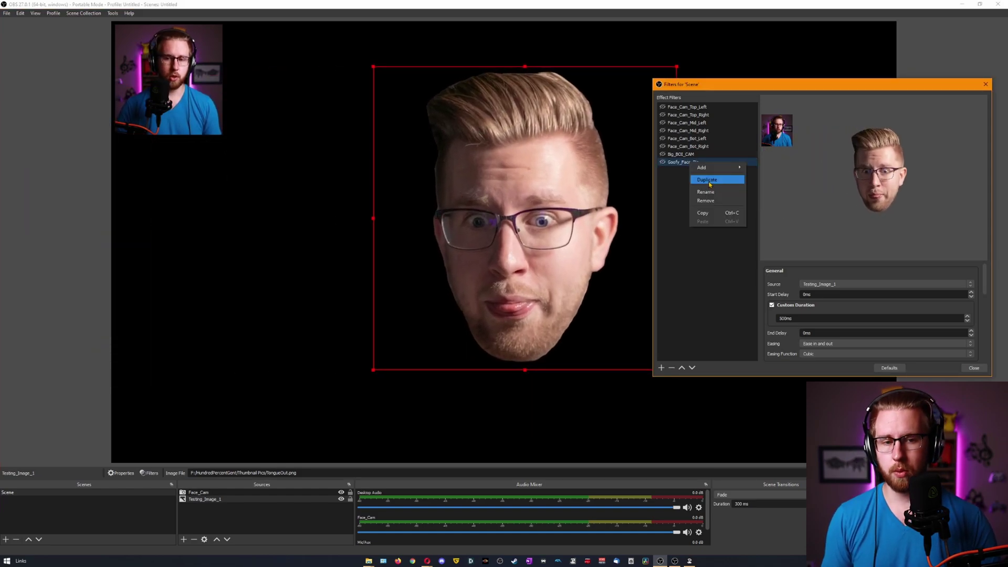
left_click(707, 180)
left_click(764, 234)
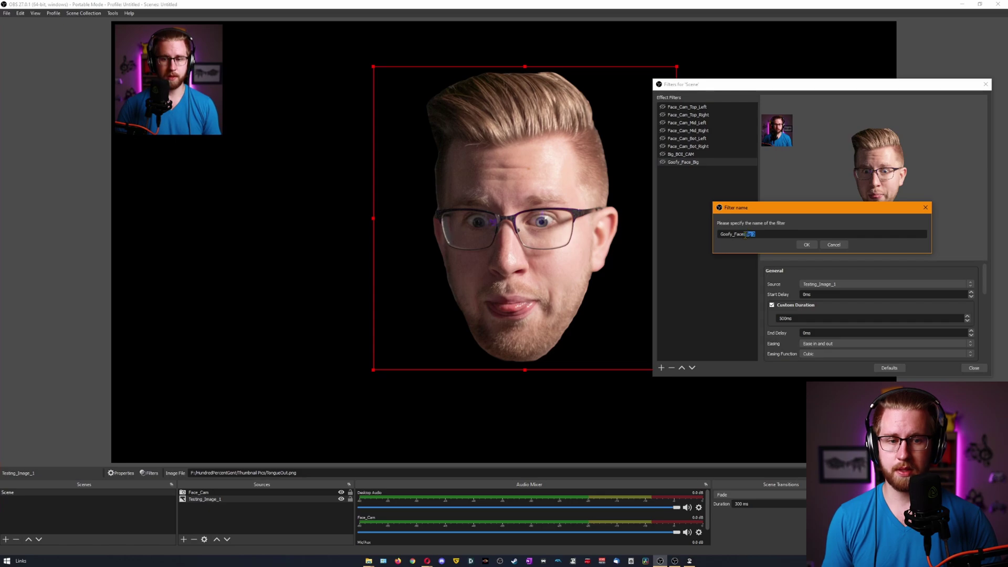
type("Of")
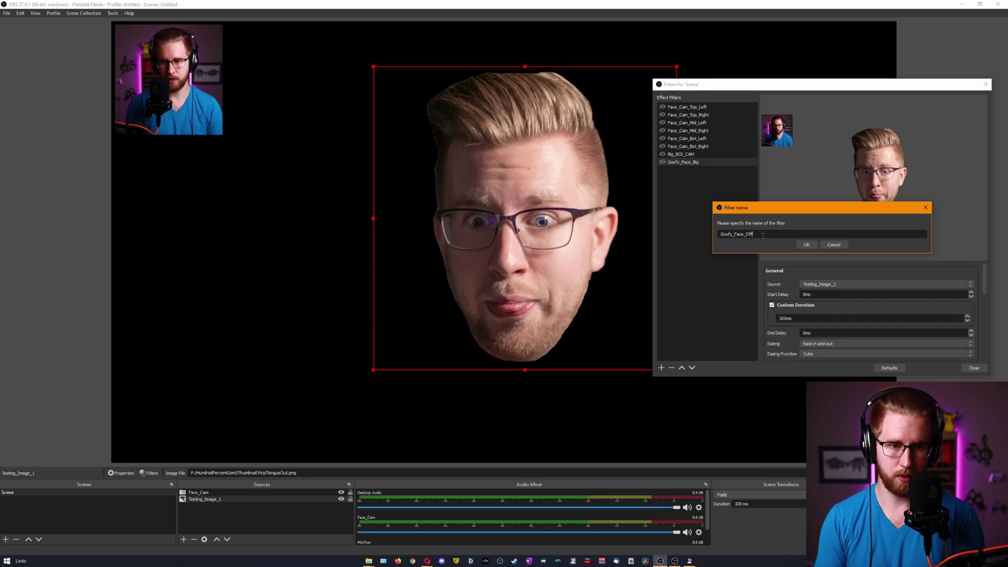
type("f")
left_click(807, 245)
Step: Move the image completely off the canvas's left side and capture that transform in the Goofy_Face_Off filter
left_click_drag(600, 217, 0, 219)
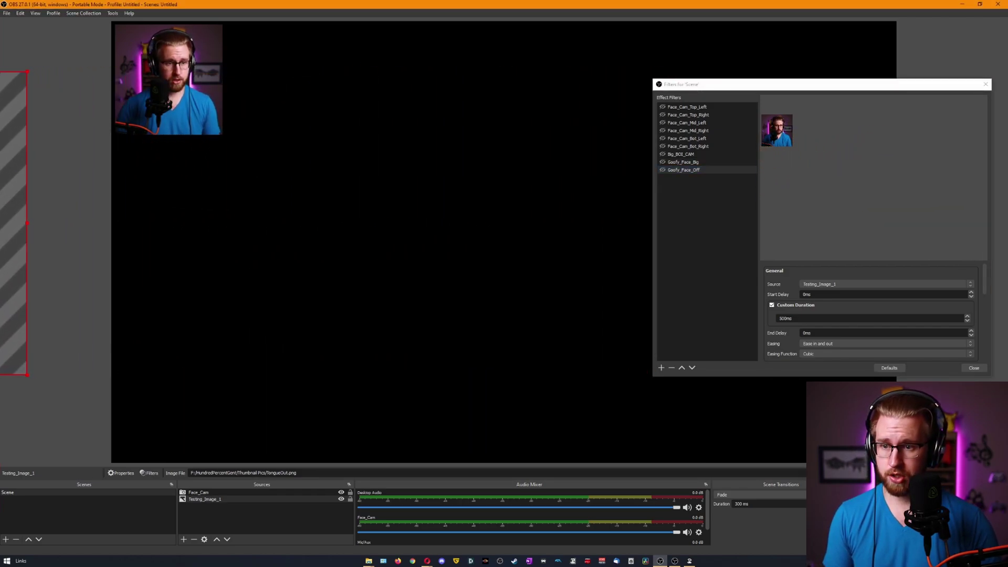
scroll(783, 297, "down", 2)
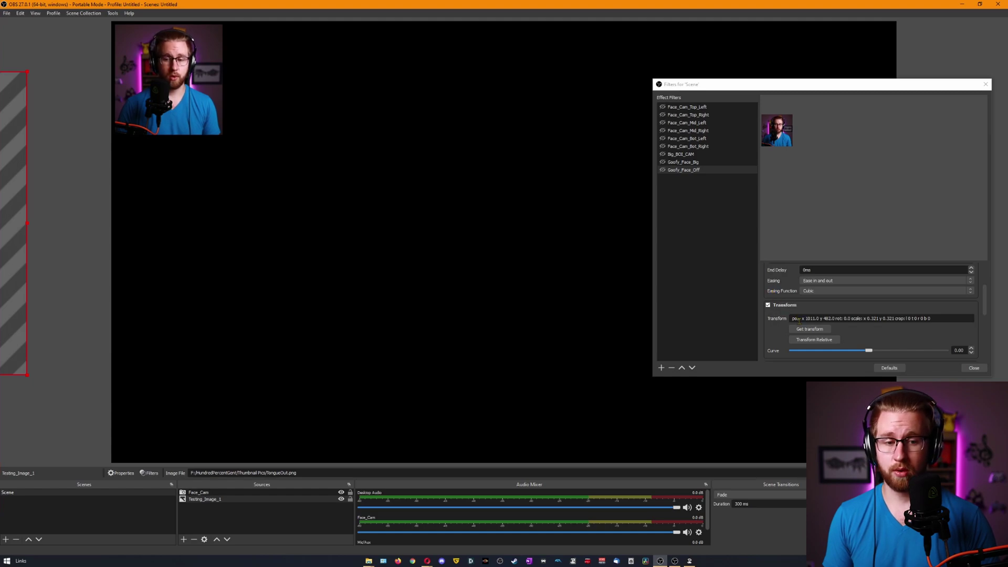
left_click(806, 331)
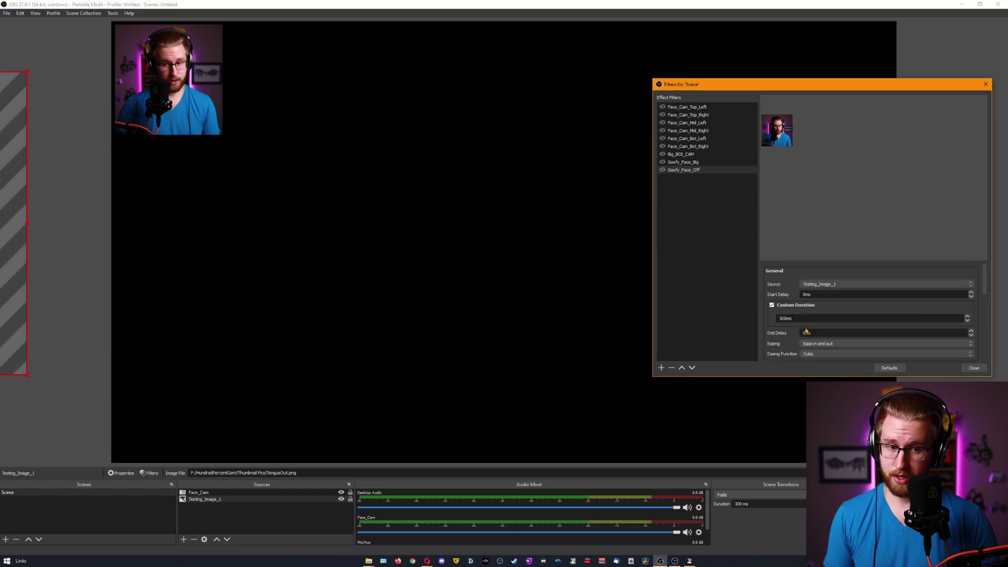
Step: Trigger the Goofy_Face_Big and Goofy_Face_Off filters in turn to test the image moving on and off the canvas
left_click(664, 162)
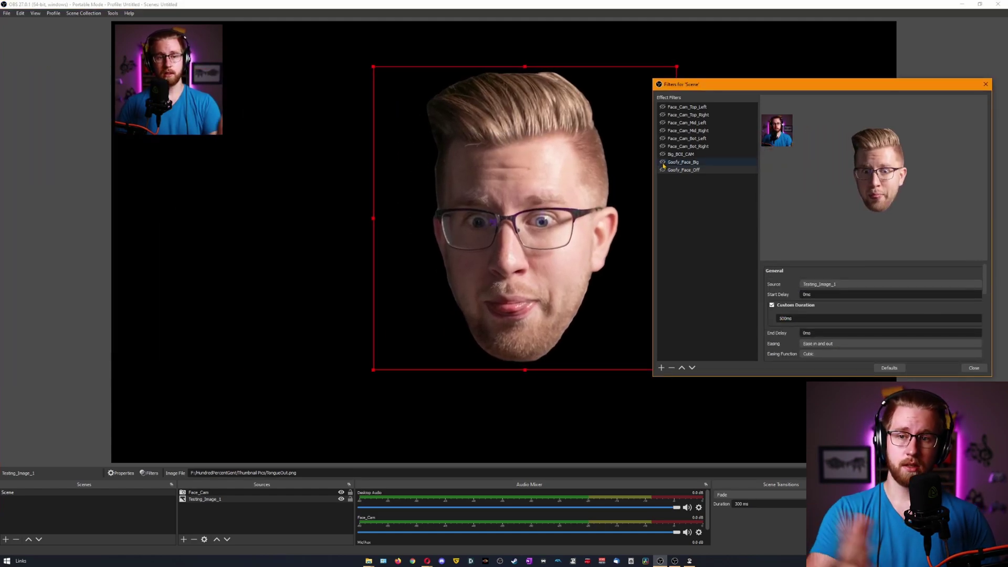
left_click(663, 171)
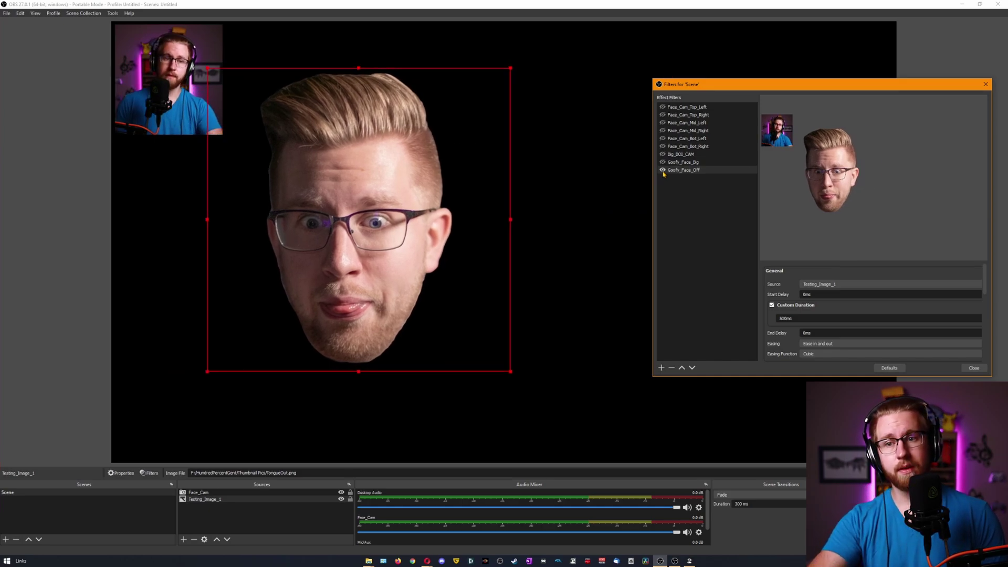
left_click(664, 173)
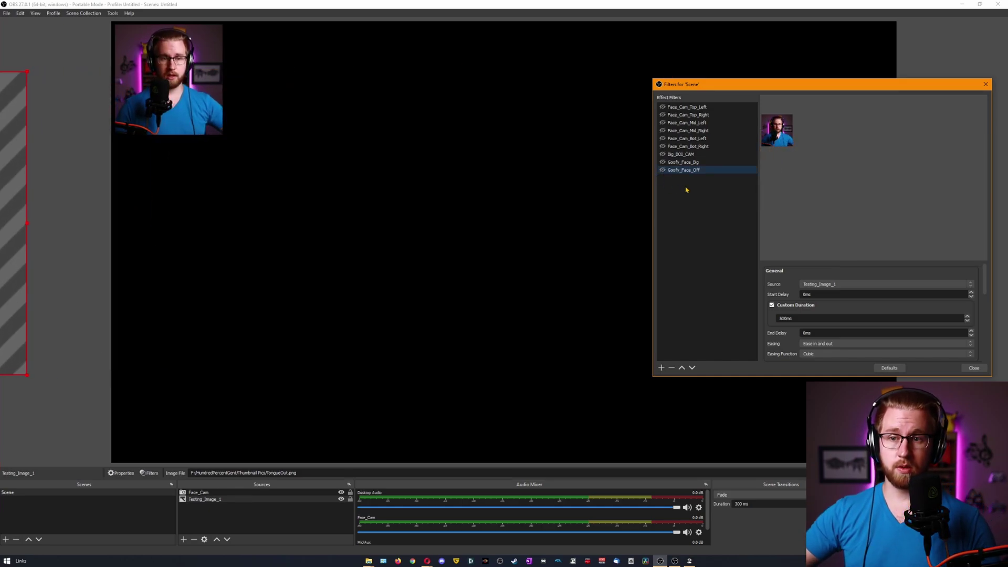
left_click(662, 170)
Step: Duplicate the Goofy_Face_Off filter under the name Goofy_Face_Small
right_click(698, 170)
left_click(717, 189)
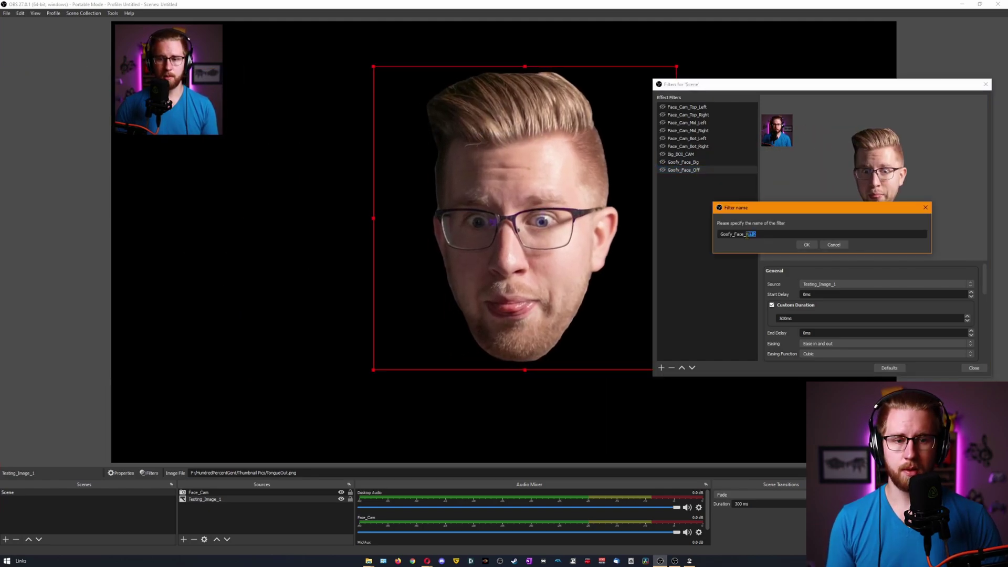
type("sma")
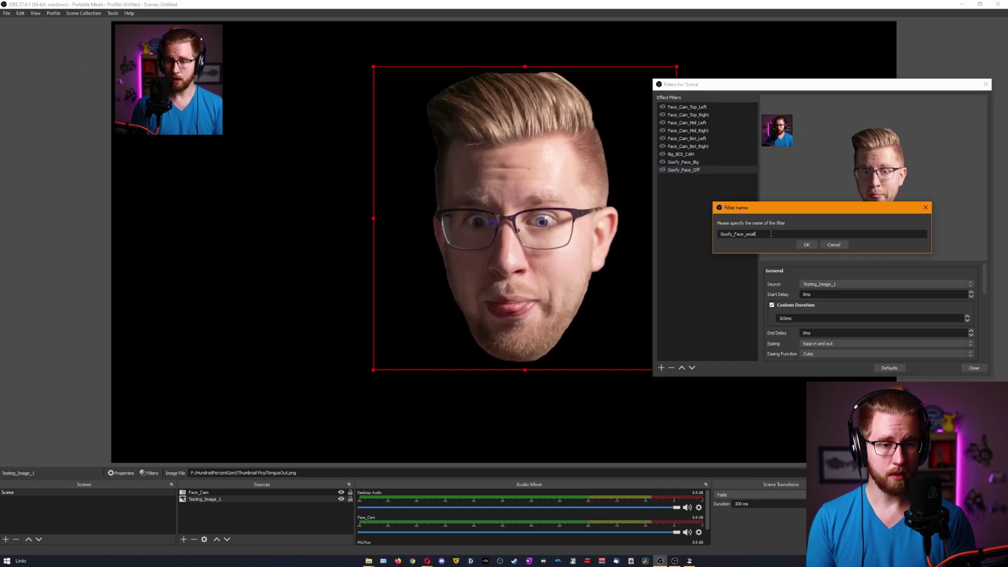
type("ll")
key("Return")
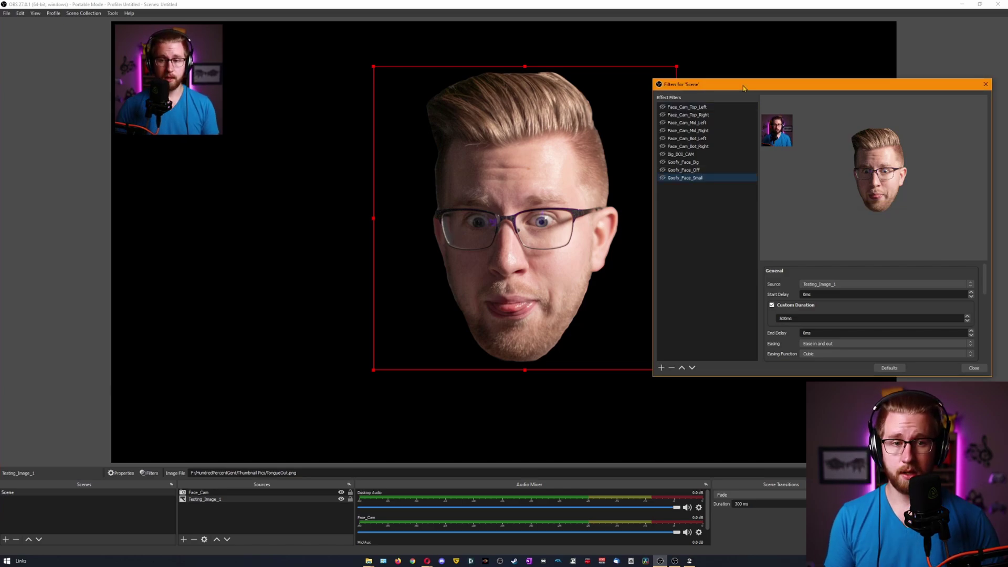
Step: Shrink the test image to a tiny size near the canvas centre and capture that transform in the Goofy_Face_Small filter
left_click_drag(744, 85, 782, 98)
left_click_drag(373, 67, 679, 372)
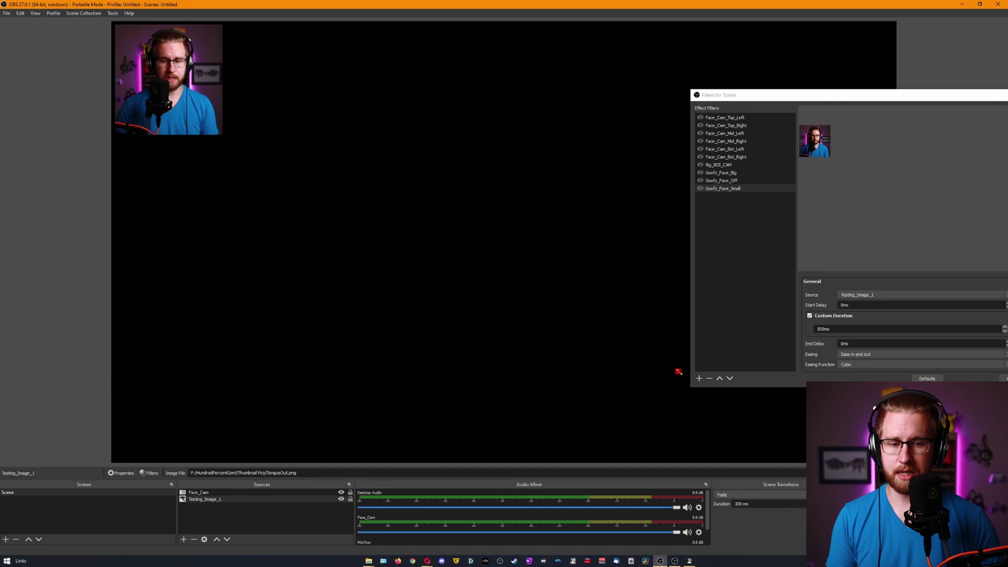
left_click_drag(846, 99, 751, 86)
scroll(717, 281, "down", 5)
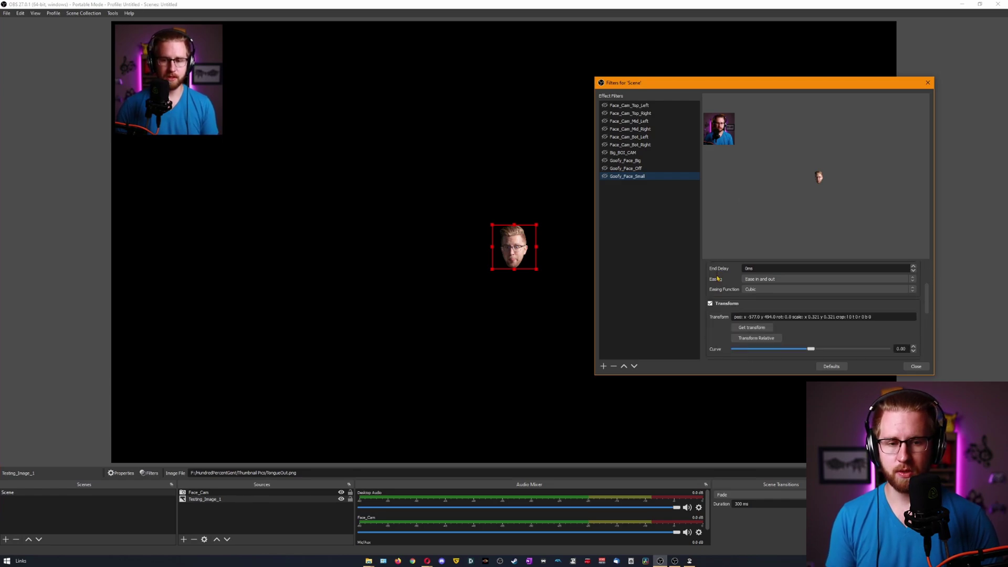
left_click(754, 297)
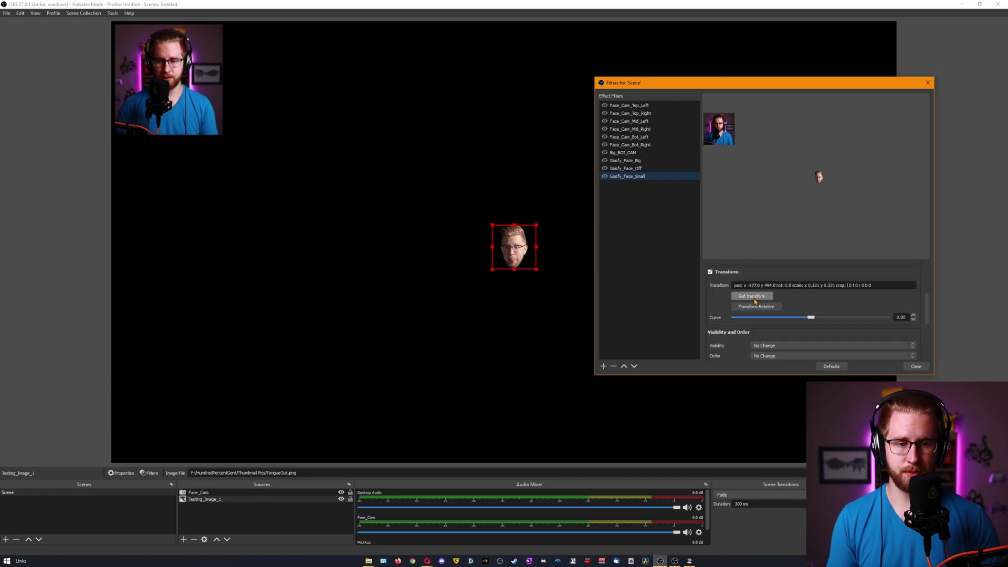
left_click(753, 297)
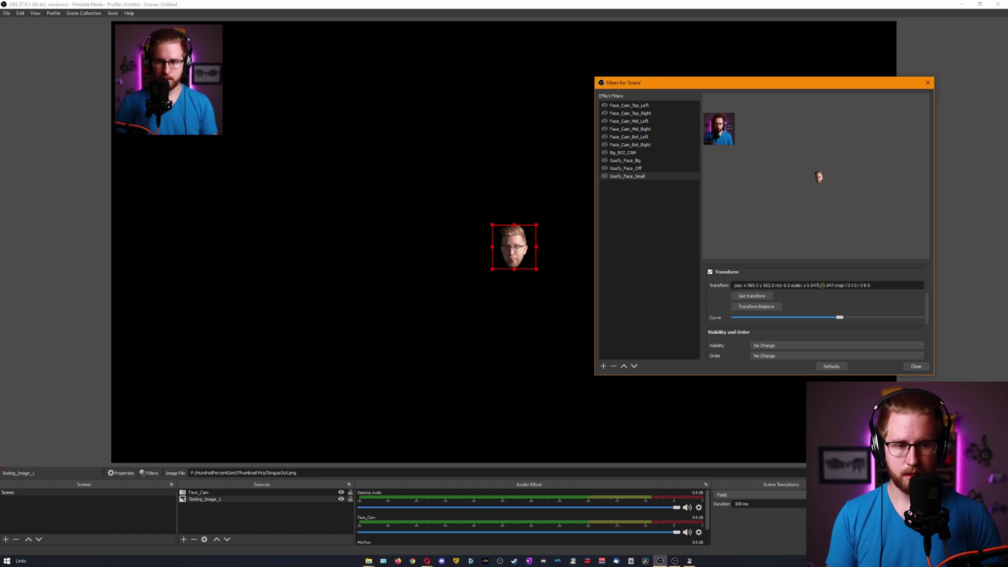
Step: Set the Goofy_Face_Small filter's transform to position x 960.0, y 540.0 and scale x 0.00, y 0.00
key("BackSpace")
key("BackSpace")
type("0")
key("BackSpace")
key("BackSpace")
type("0")
left_click_drag(513, 255, 519, 237)
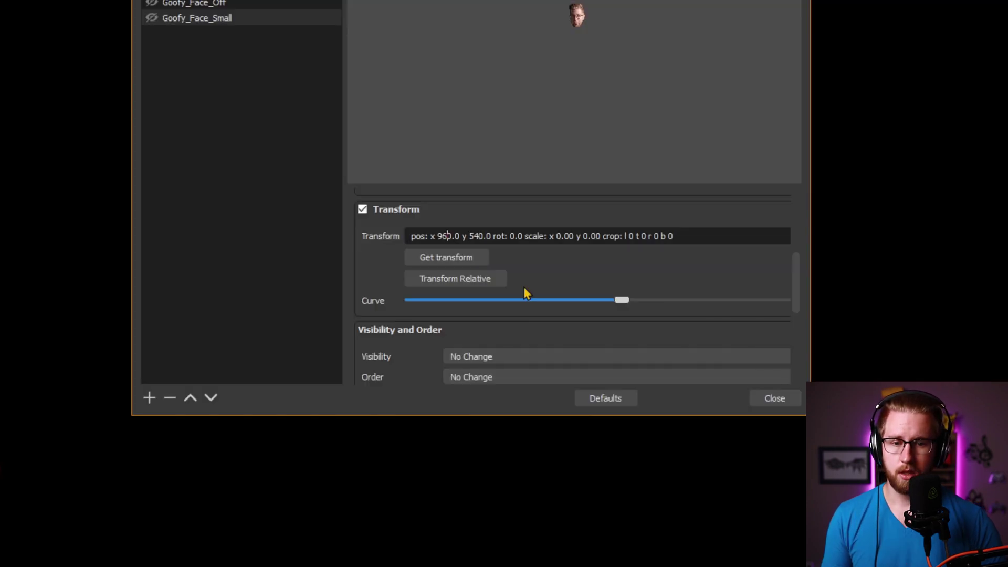
left_click(737, 295)
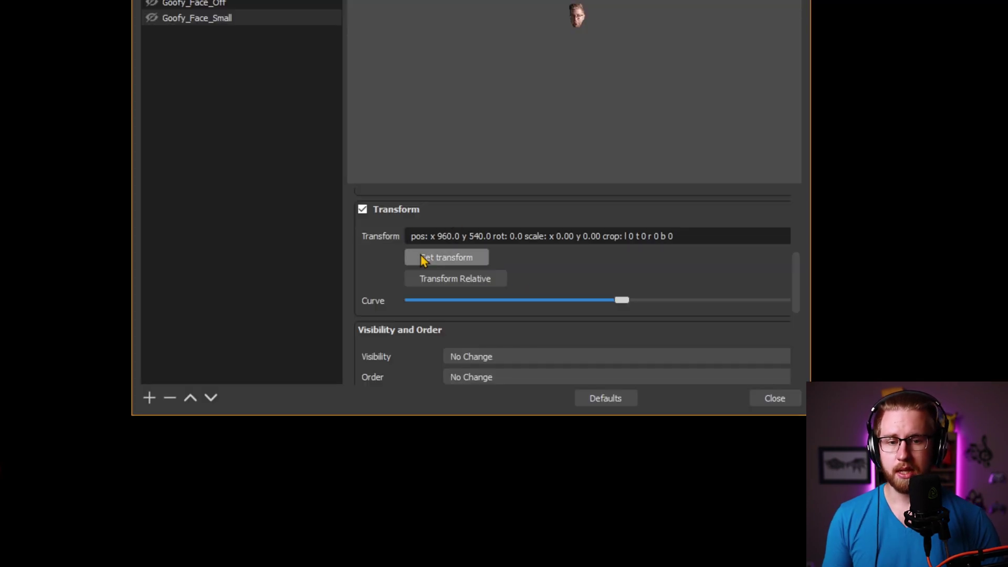
left_click_drag(436, 236, 447, 236)
left_click(452, 237)
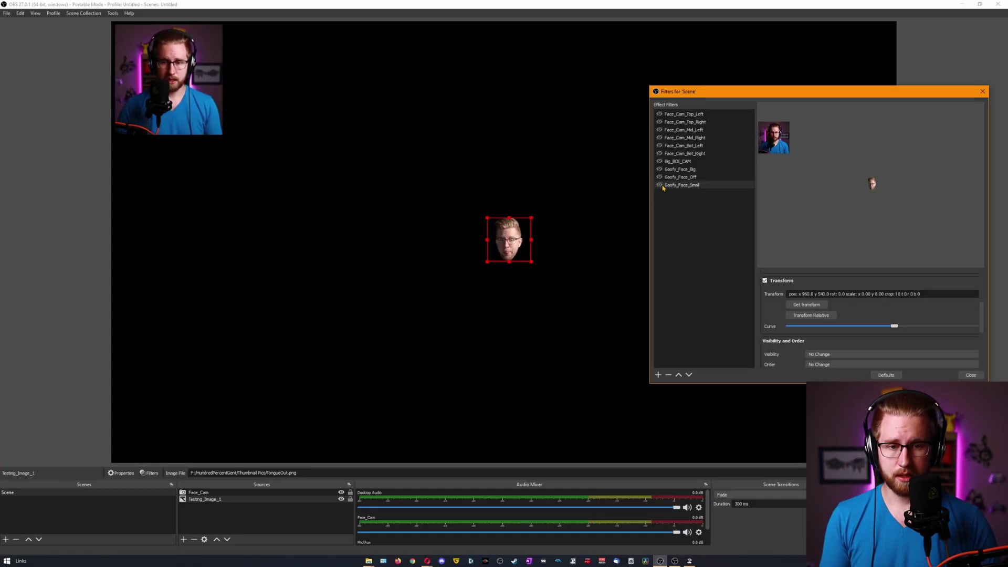
Step: Trigger the Goofy_Face_Small and Goofy_Face_Big filters in turn to test the image shrinking and growing
left_click(660, 185)
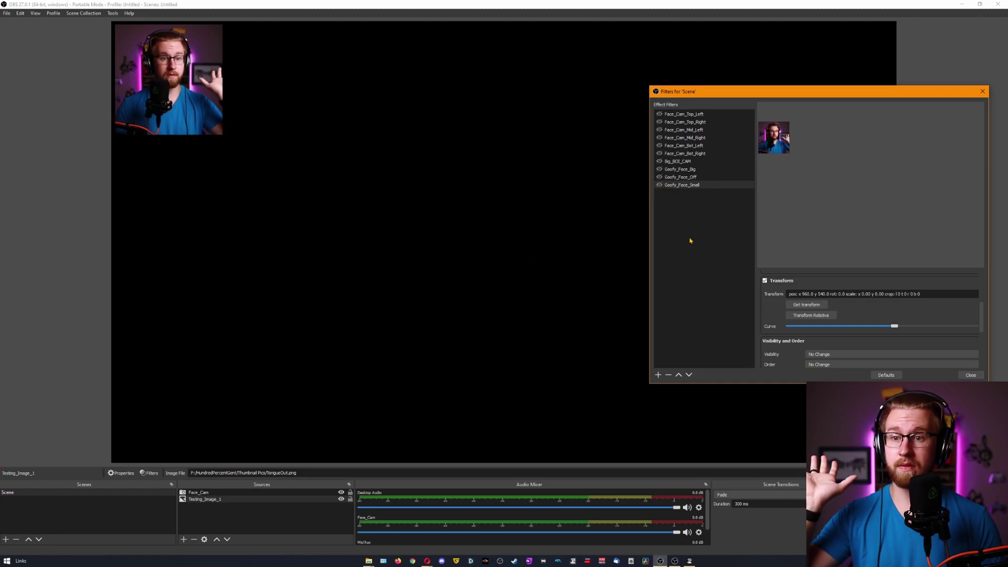
left_click(660, 169)
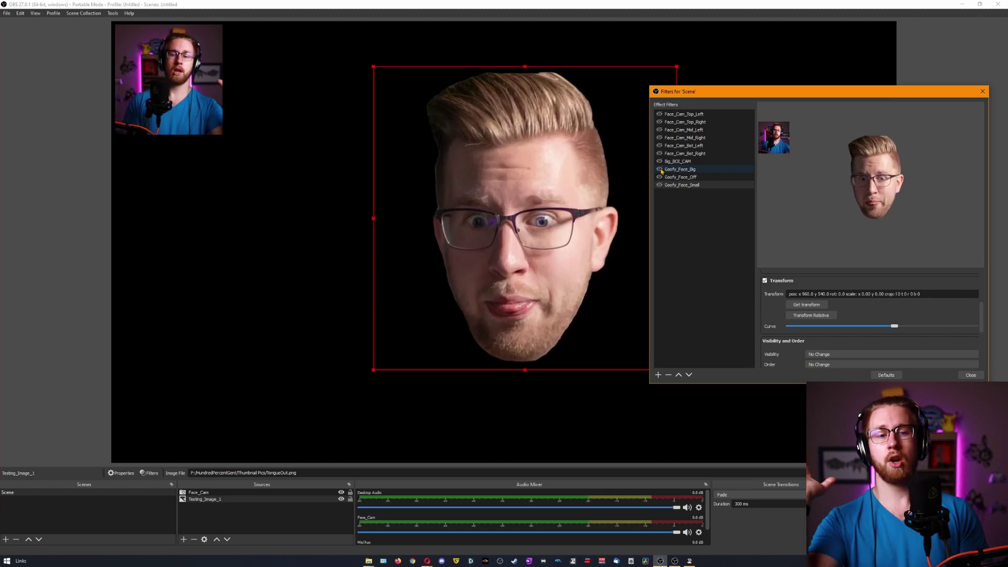
left_click(660, 185)
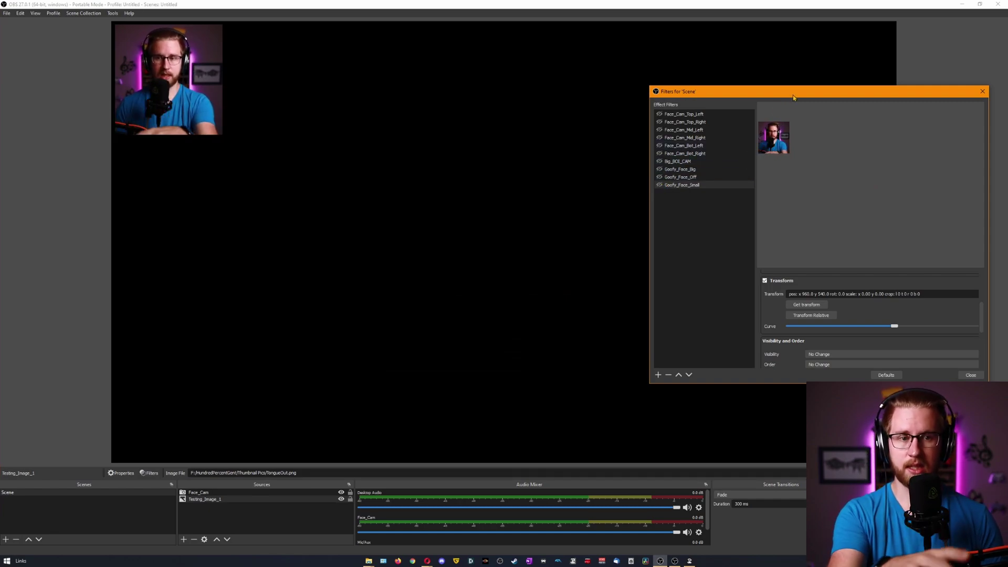
Step: Switch to Touch Portal and create a button labelled Goofy_Face in the top row's last cell of the Testing Page
left_click_drag(795, 97, 497, 110)
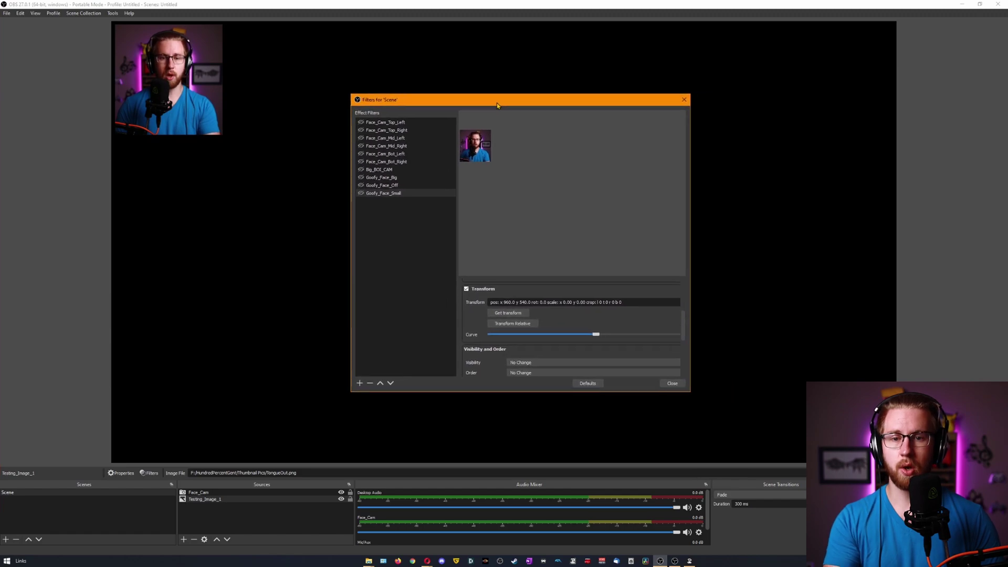
left_click(689, 561)
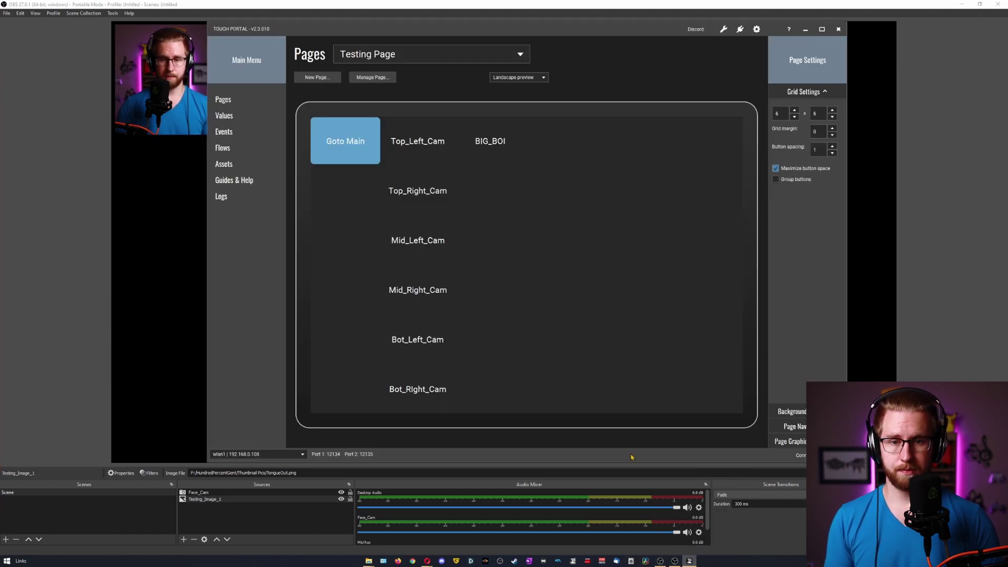
left_click(708, 147)
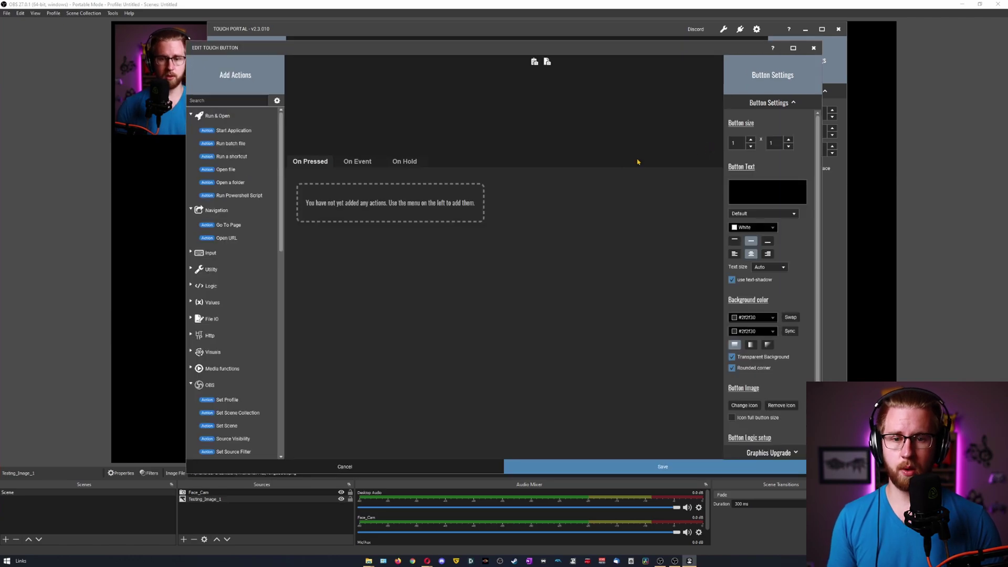
left_click(753, 189)
type("Goof")
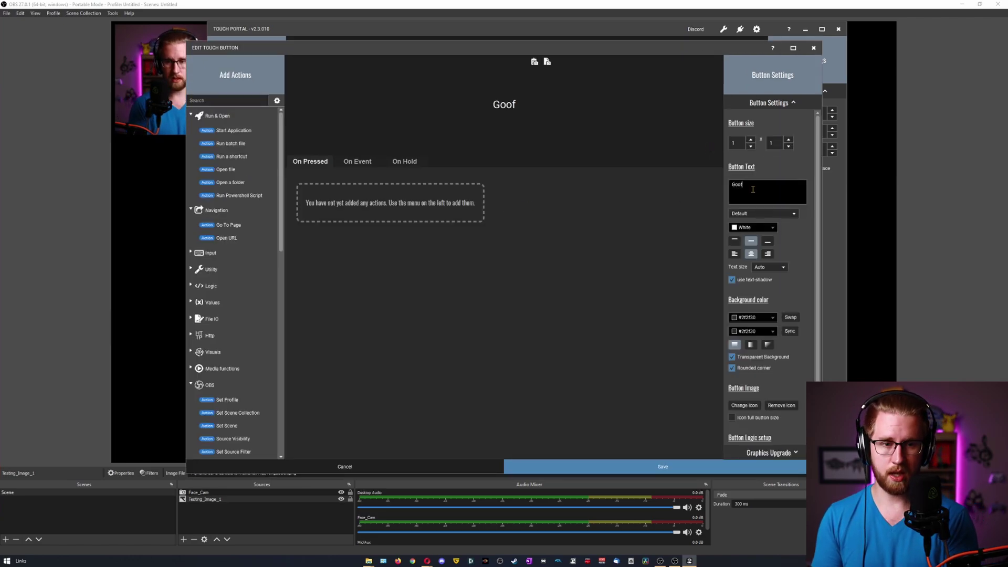
type("y_")
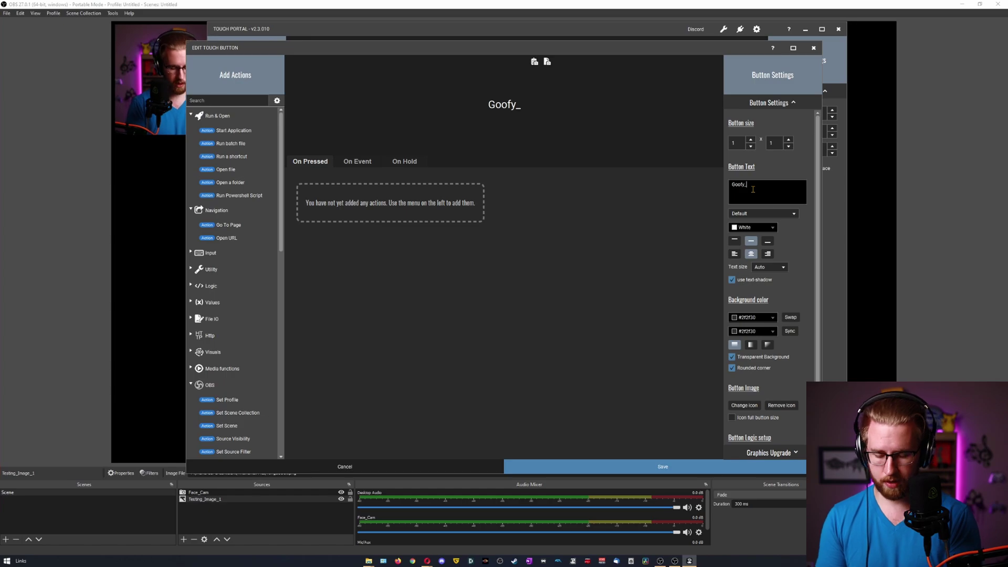
type("Face")
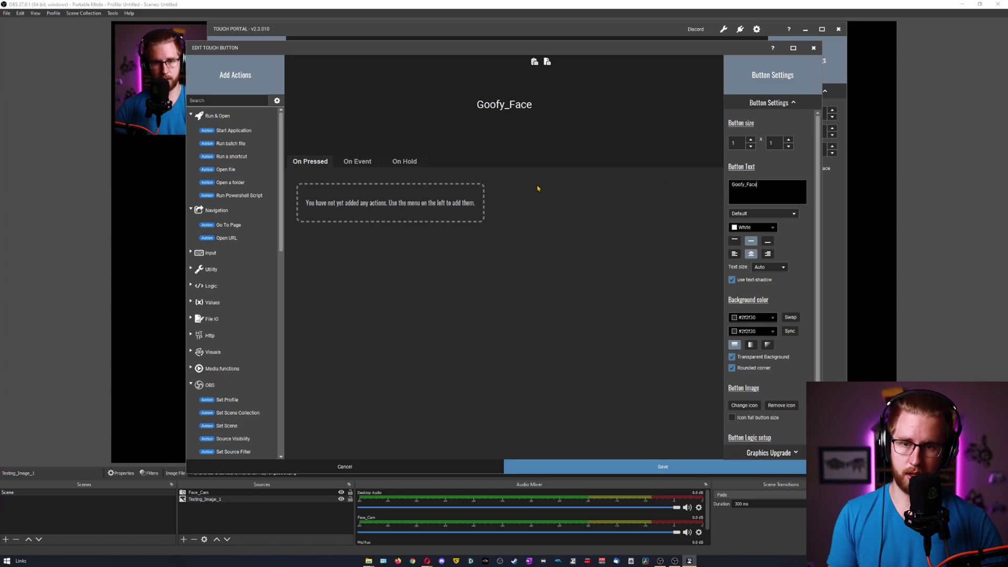
Step: Add a Set Scene Filter action to the Goofy_Face button that turns on Goofy_Face_Big for Scene
scroll(231, 301, "down", 5)
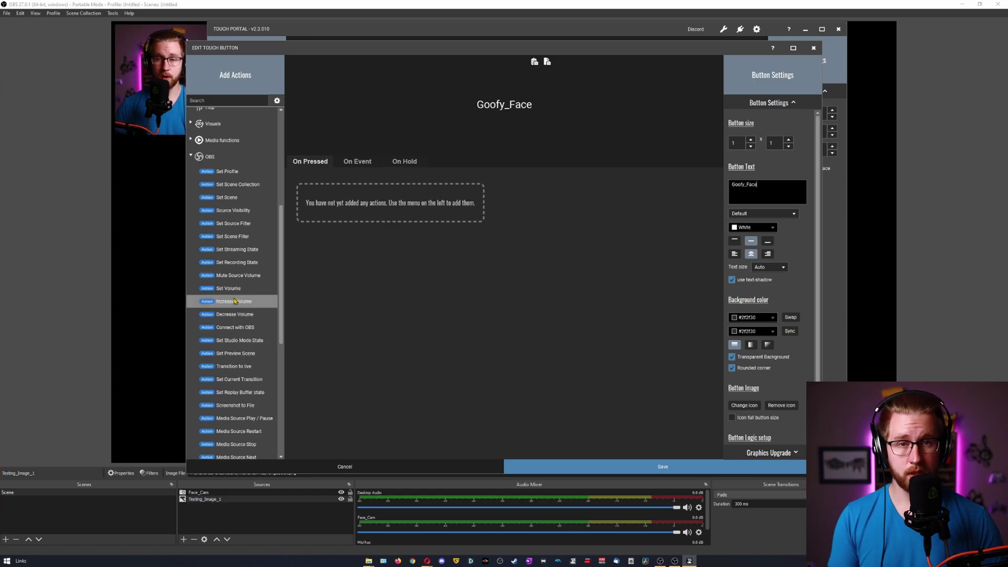
double_click(252, 237)
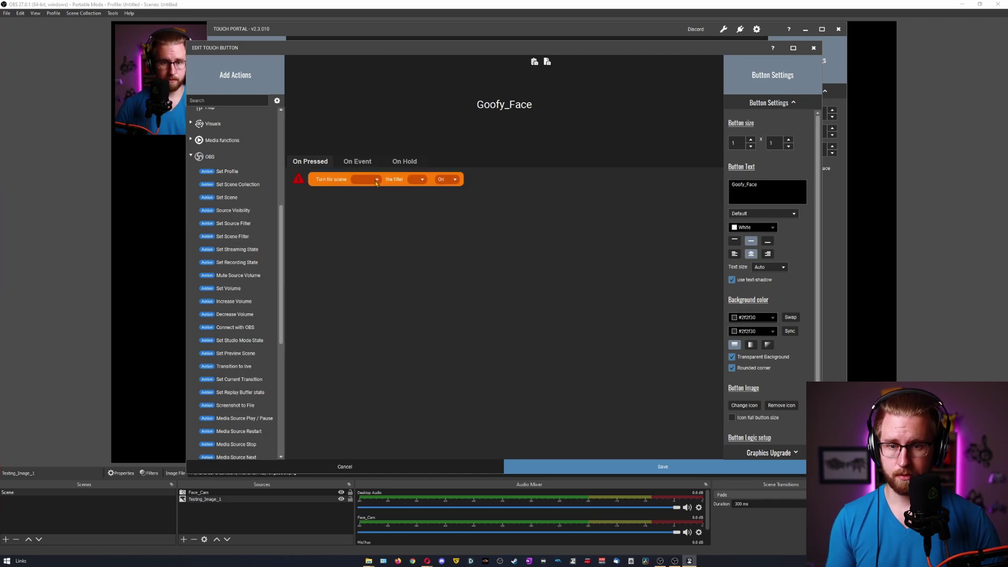
left_click(437, 180)
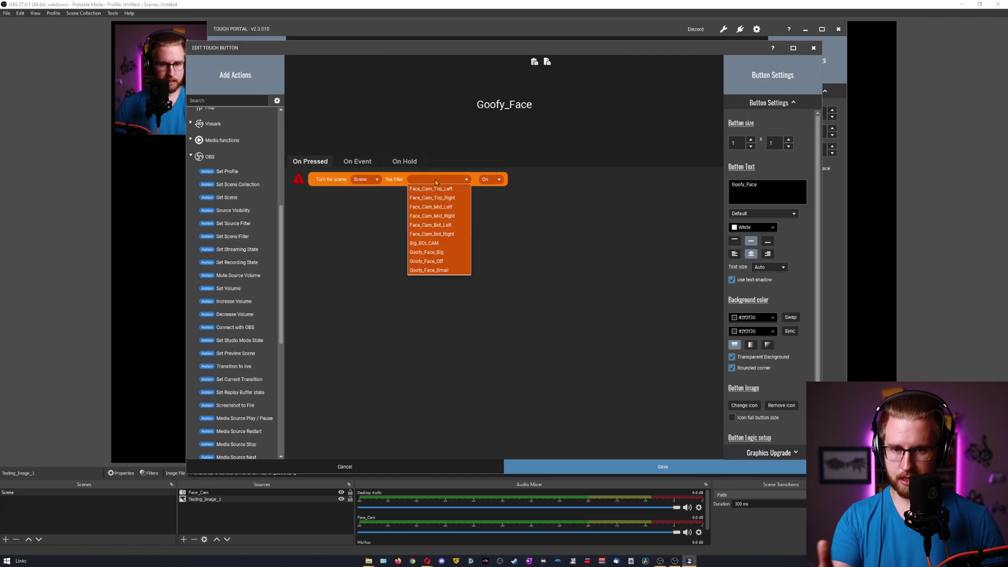
left_click(445, 253)
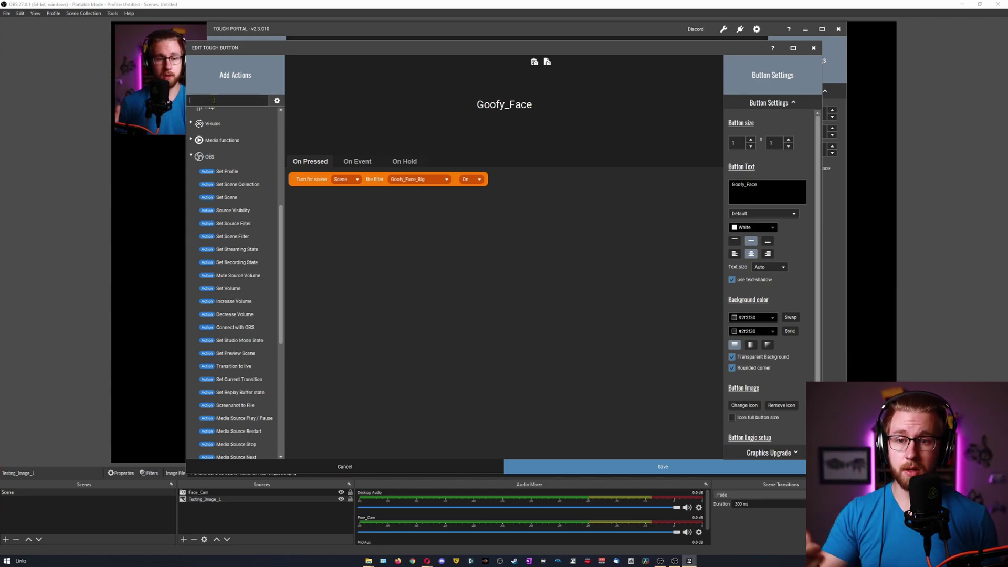
Step: Add a Wait for Timer action of 1000 milliseconds after the Goofy_Face_Big action
type("wait")
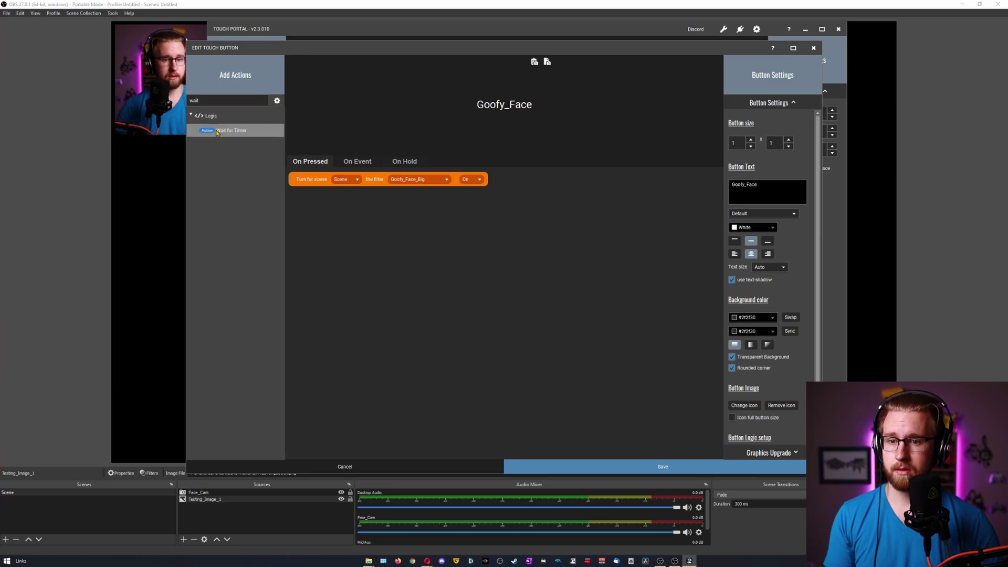
left_click_drag(230, 130, 339, 197)
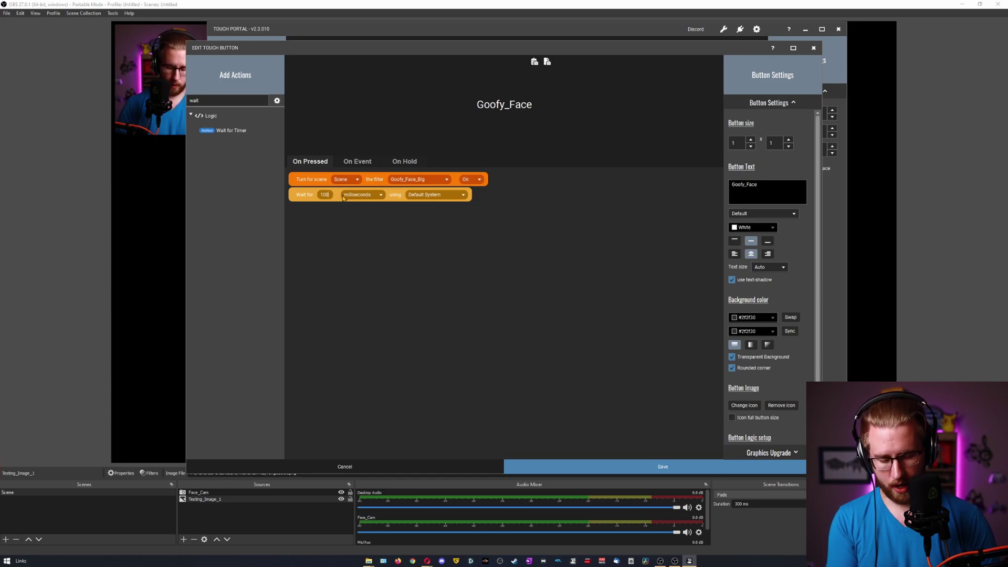
type("0")
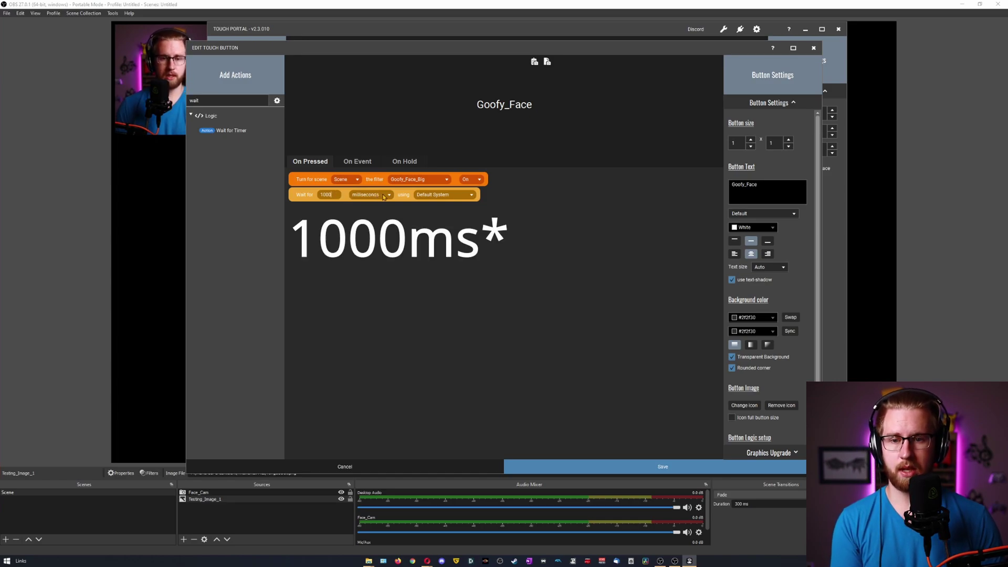
left_click(384, 195)
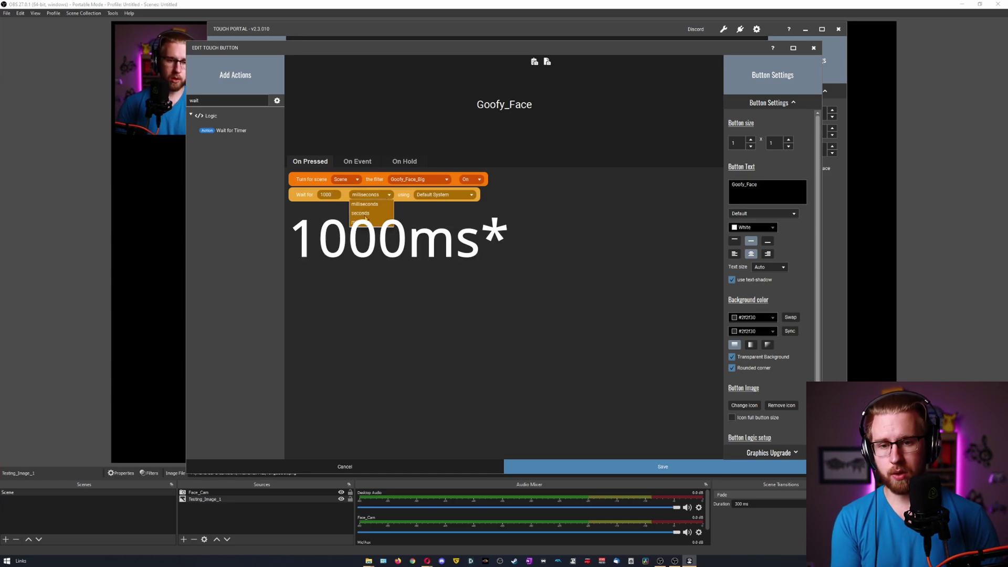
left_click(425, 239)
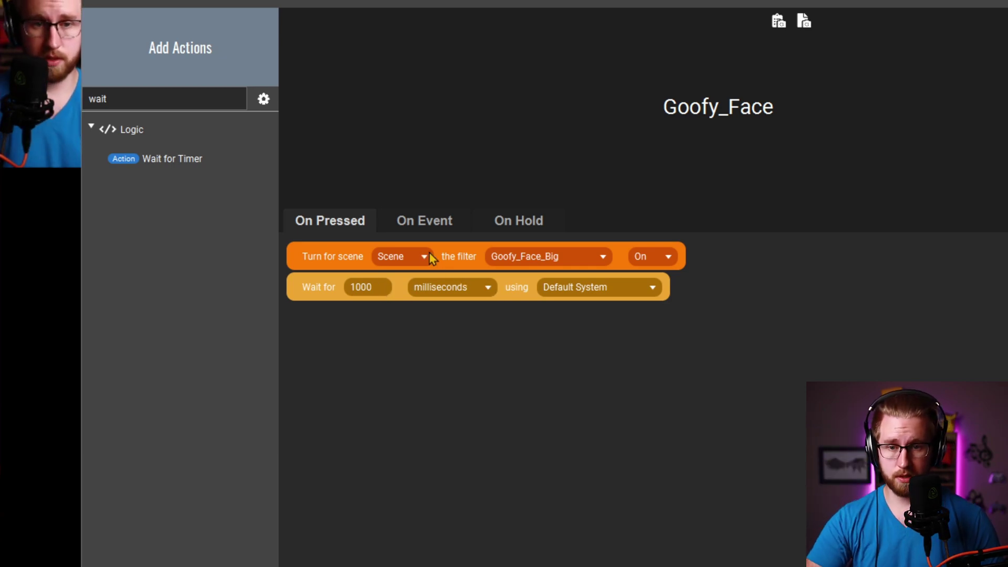
Step: Copy the scene filter action below the wait and set the copy's filter to Goofy_Face_Small
right_click(456, 256)
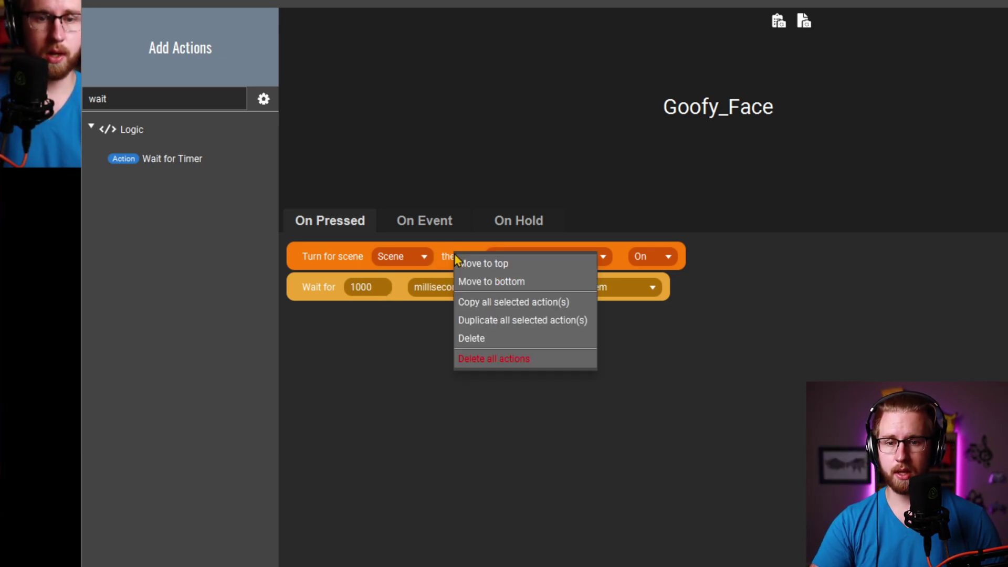
left_click(482, 302)
right_click(456, 356)
left_click(483, 367)
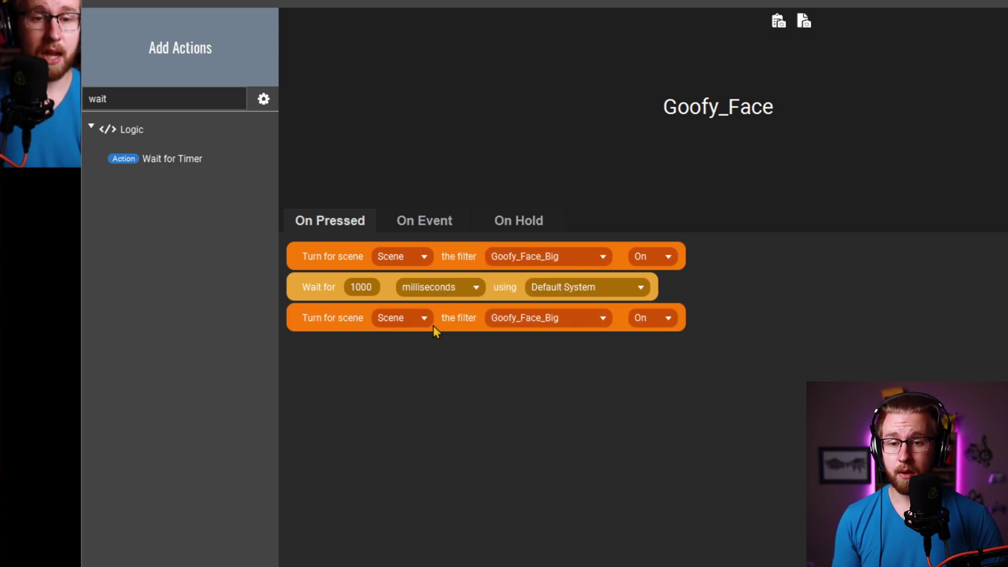
left_click(584, 321)
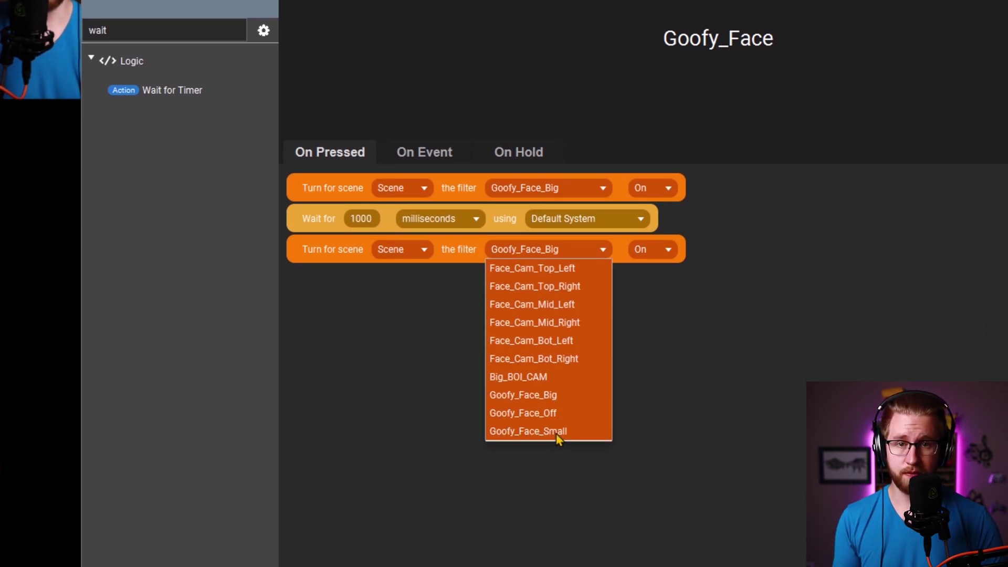
left_click(556, 433)
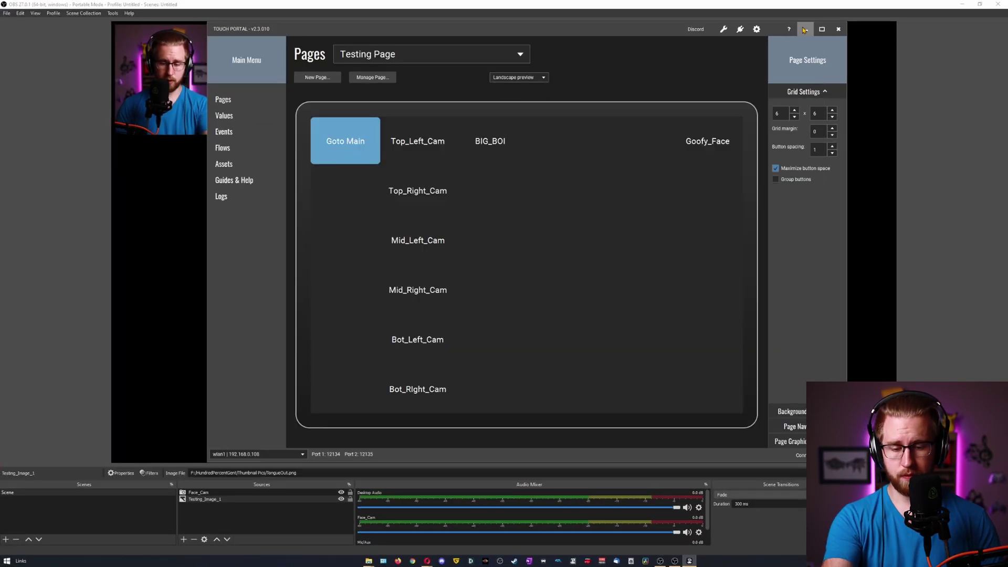
Step: Return to OBS, uncover the canvas and trigger the Goofy_Face button to test the image animation
left_click(804, 30)
left_click_drag(588, 108, 971, 115)
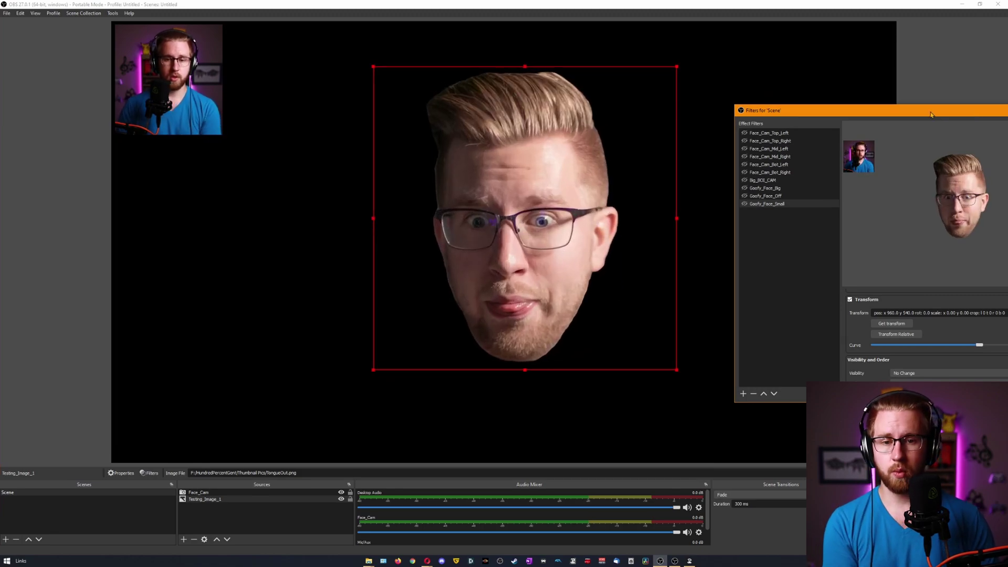
left_click_drag(931, 115, 905, 91)
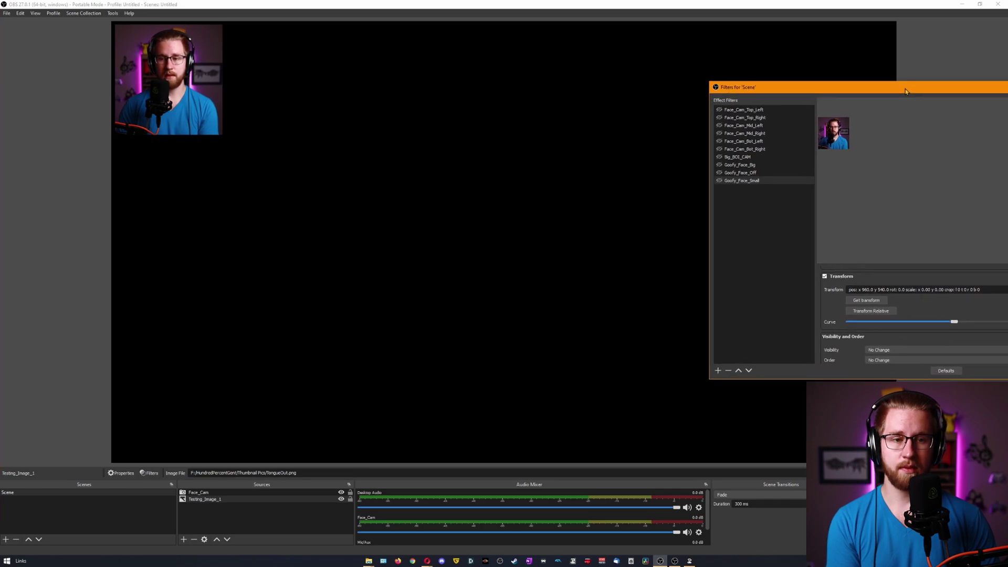
key("F1")
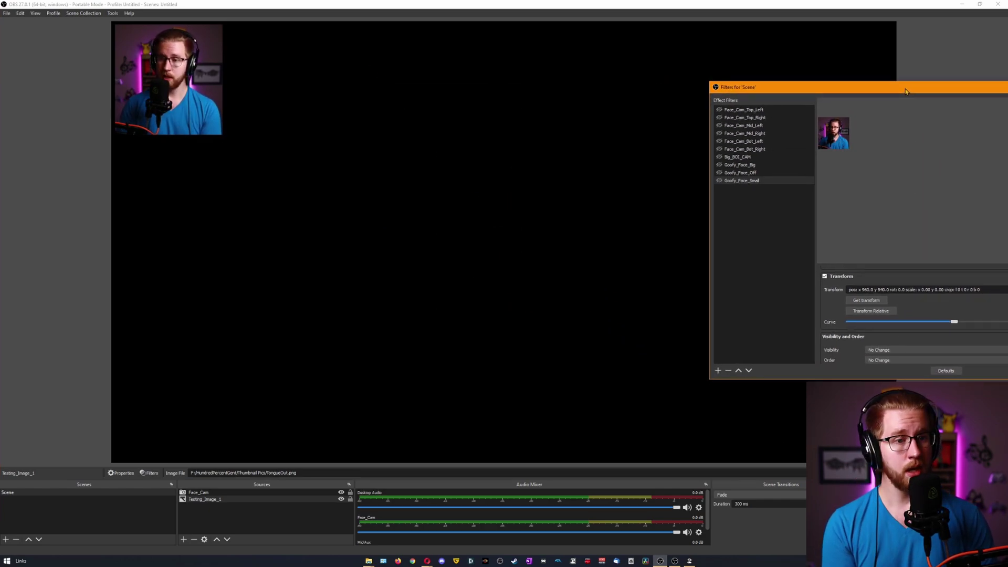
Step: Remove the side cropping from the Face_Cam source and enlarge it to fill the whole canvas
left_click_drag(906, 91, 543, 98)
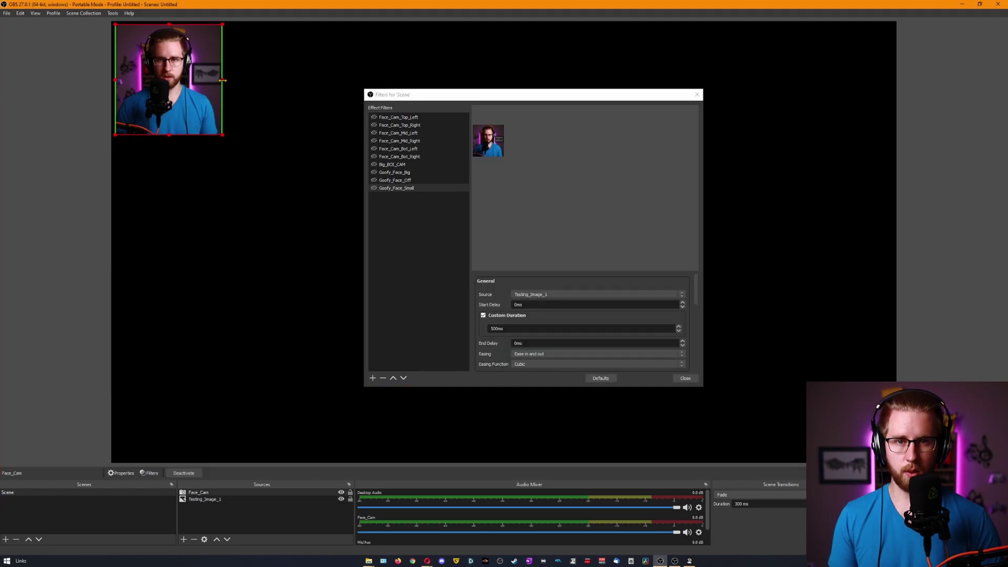
left_click_drag(223, 81, 309, 96)
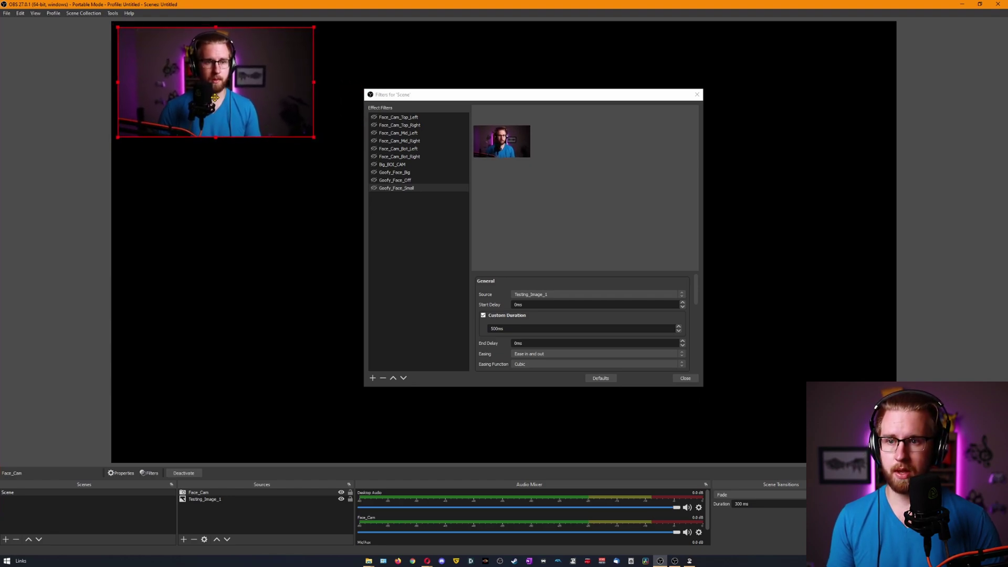
left_click_drag(314, 132, 897, 462)
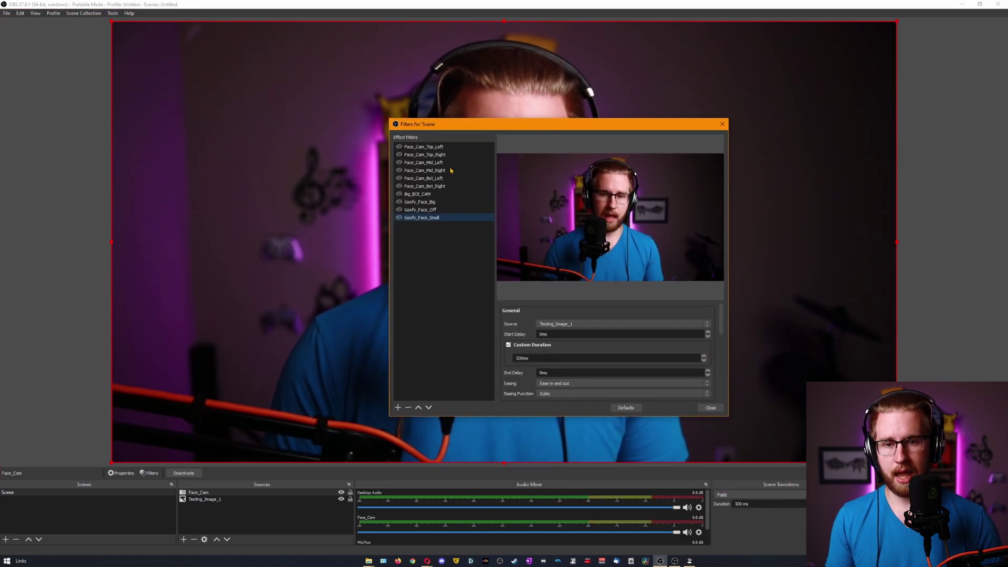
Step: Close the scene's filters and add a Crop/Pad effect filter with its default name to the Face_Cam source
left_click(710, 407)
right_click(201, 492)
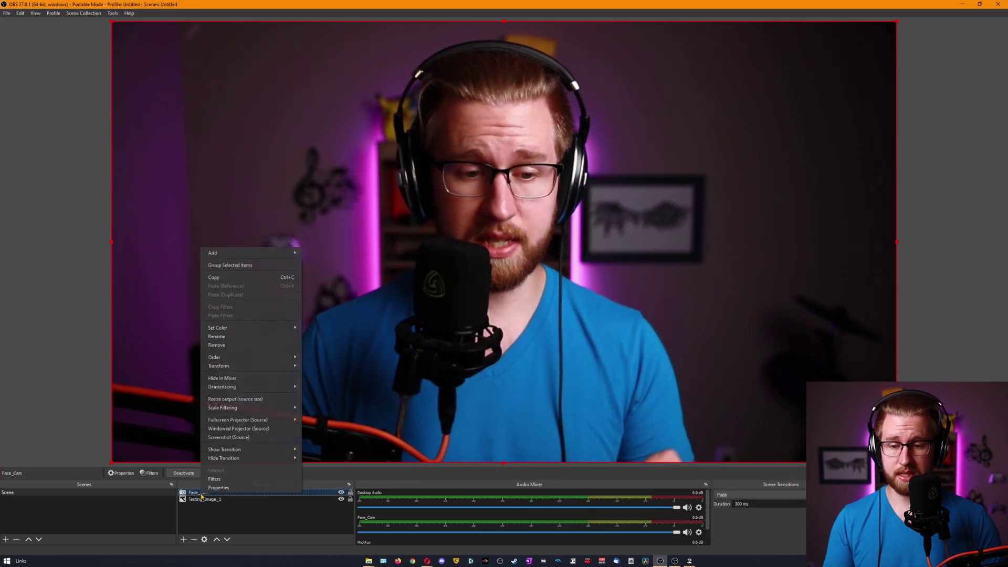
left_click(214, 479)
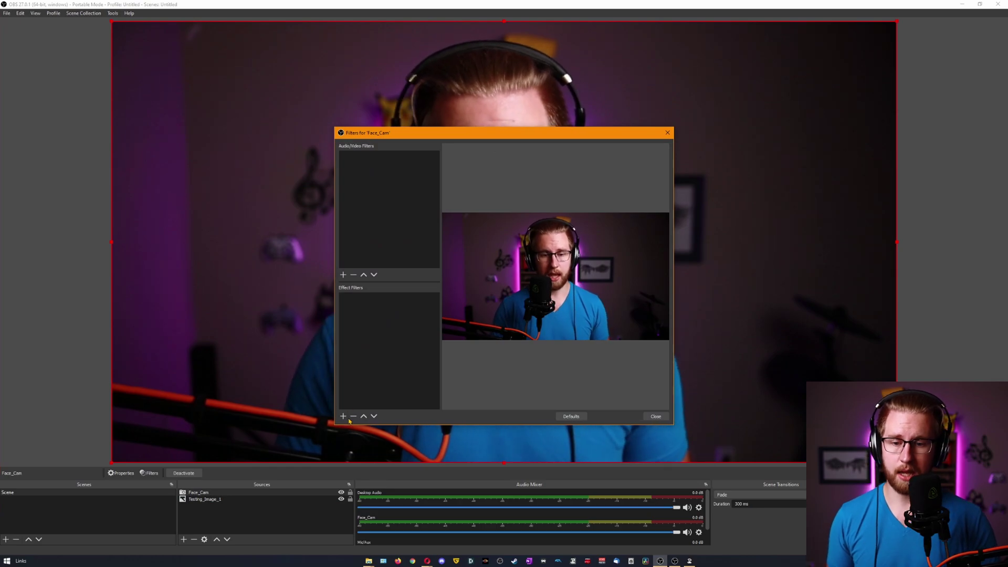
left_click(344, 416)
left_click(364, 455)
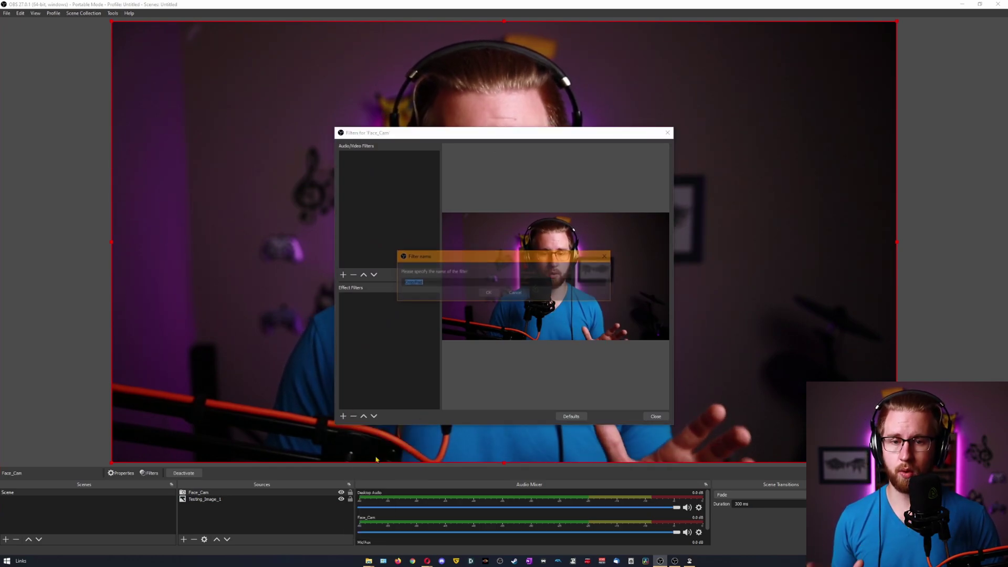
key("Return")
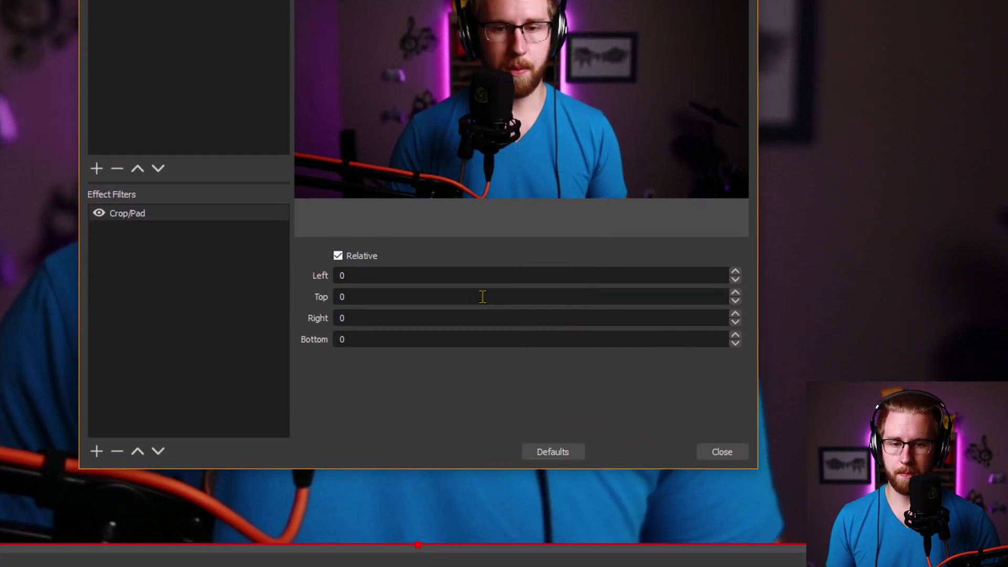
Step: Set the Crop/Pad filter's left crop to 350, close the filters and try stretching Face_Cam's right edge on the canvas
left_click(472, 330)
type("440")
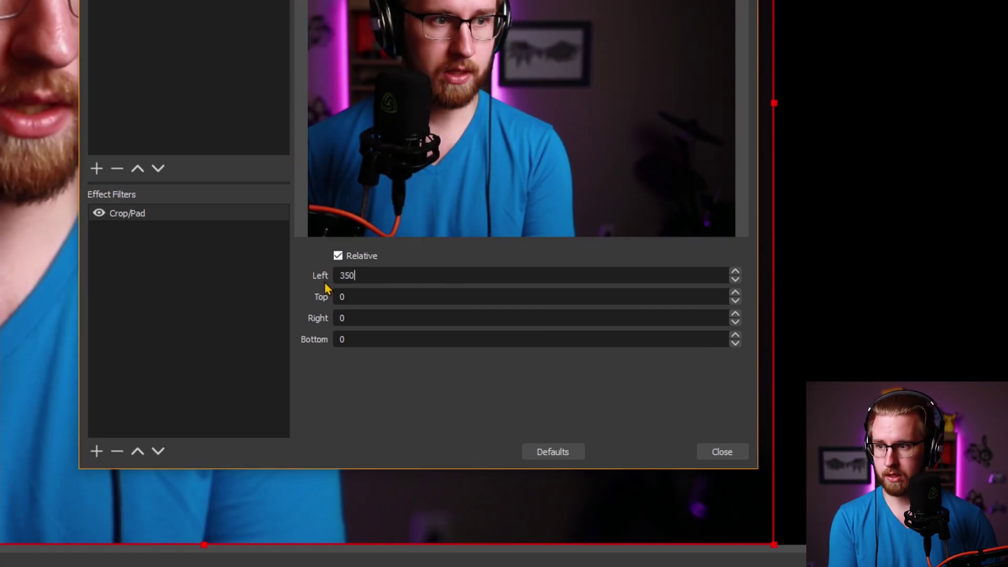
key("Return")
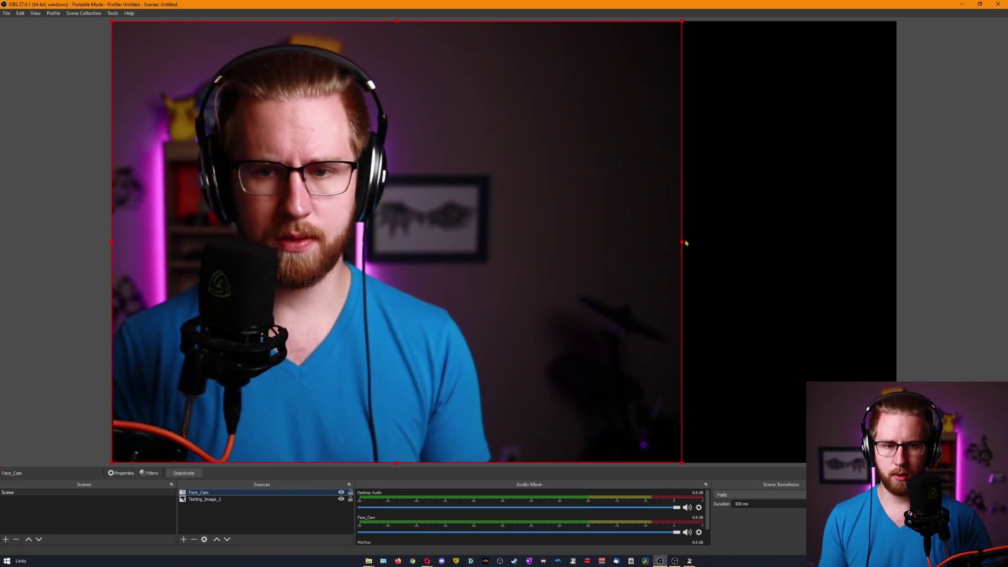
left_click_drag(681, 243, 817, 252)
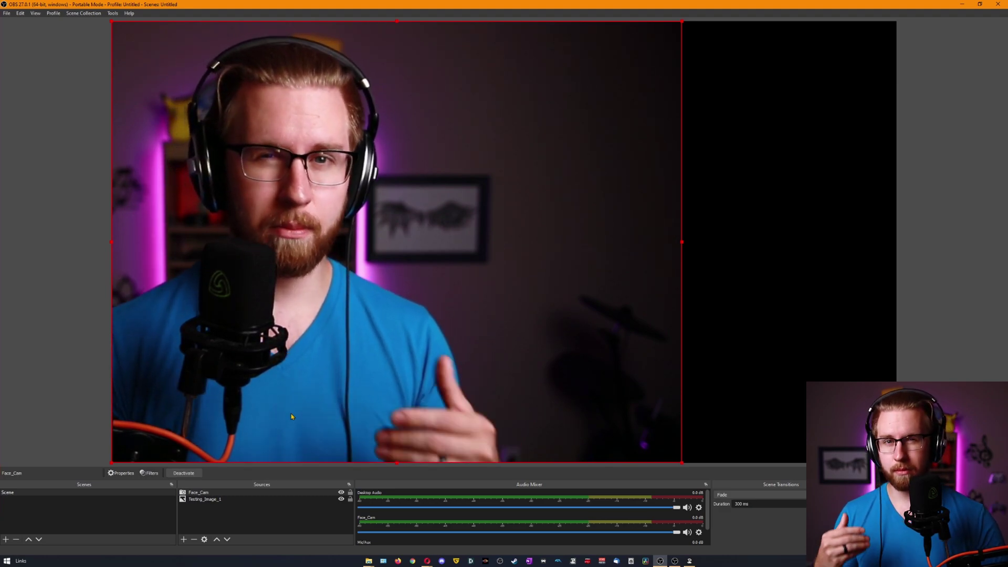
Step: Reopen Face_Cam's filters and set the Crop/Pad filter's right crop to 350
right_click(211, 494)
left_click(221, 478)
left_click(357, 297)
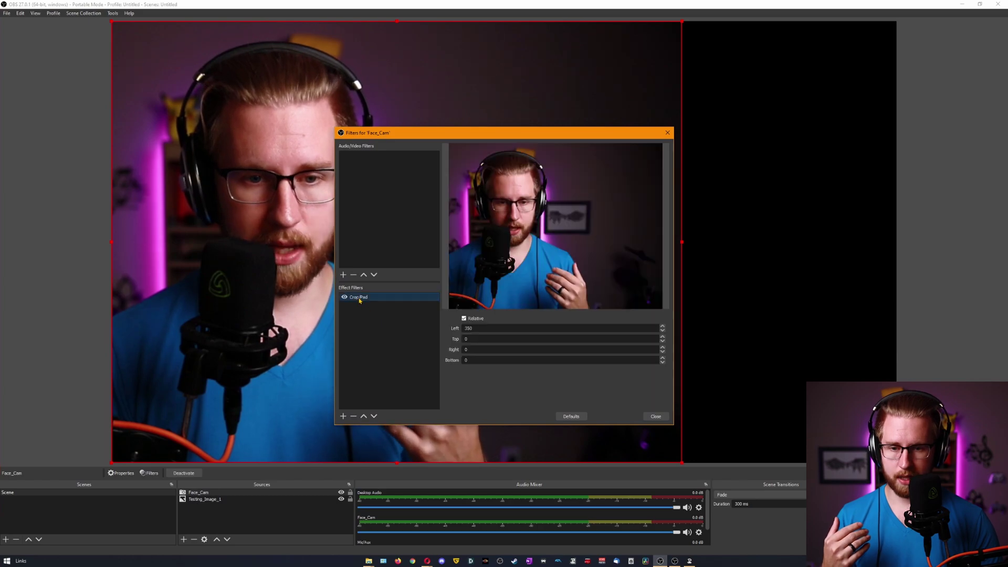
left_click(470, 350)
double_click(470, 350)
type("350")
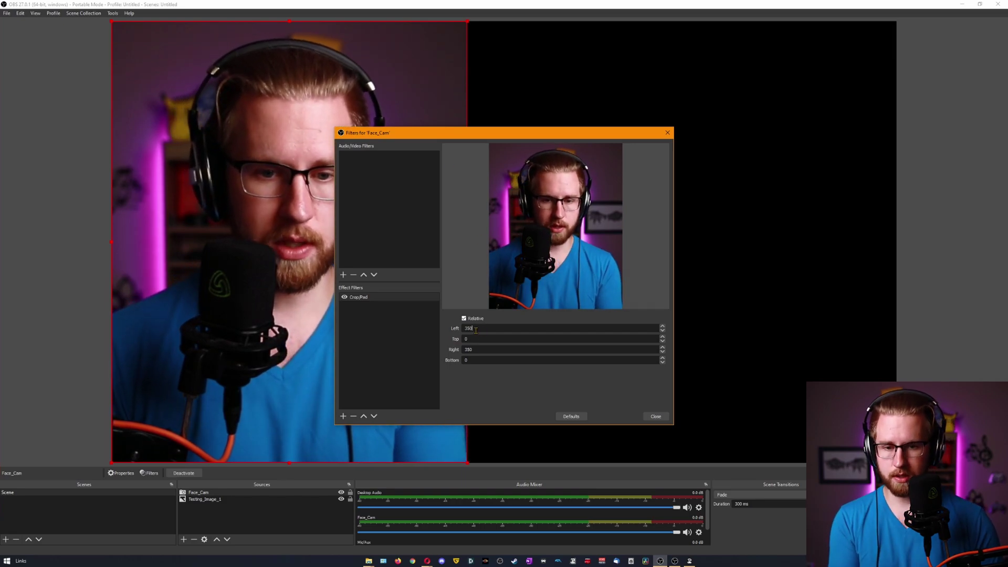
Step: Set both the left and right crop of the Crop/Pad filter to 400 and move the filters window clear of the camera image
type("400")
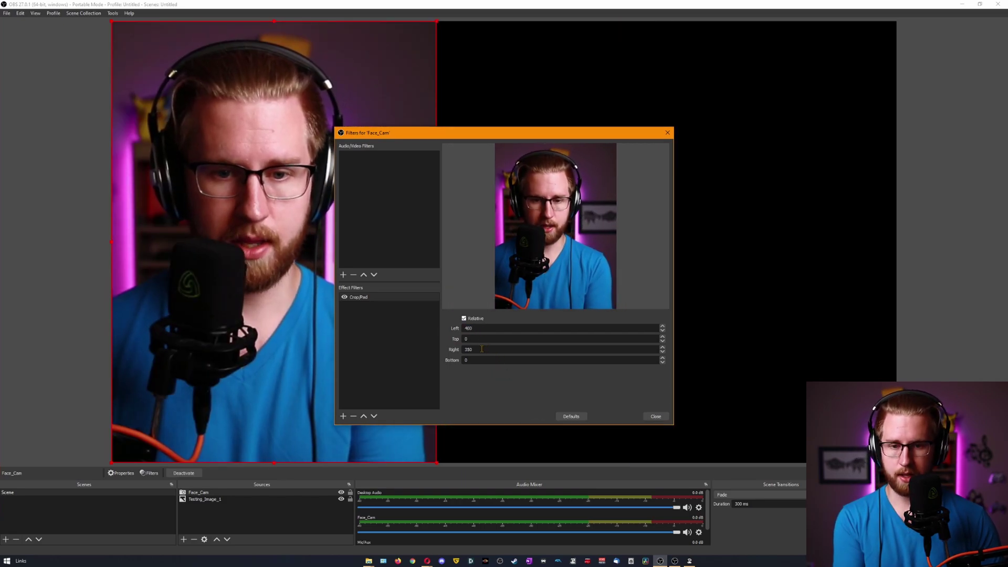
double_click(482, 351)
type("400")
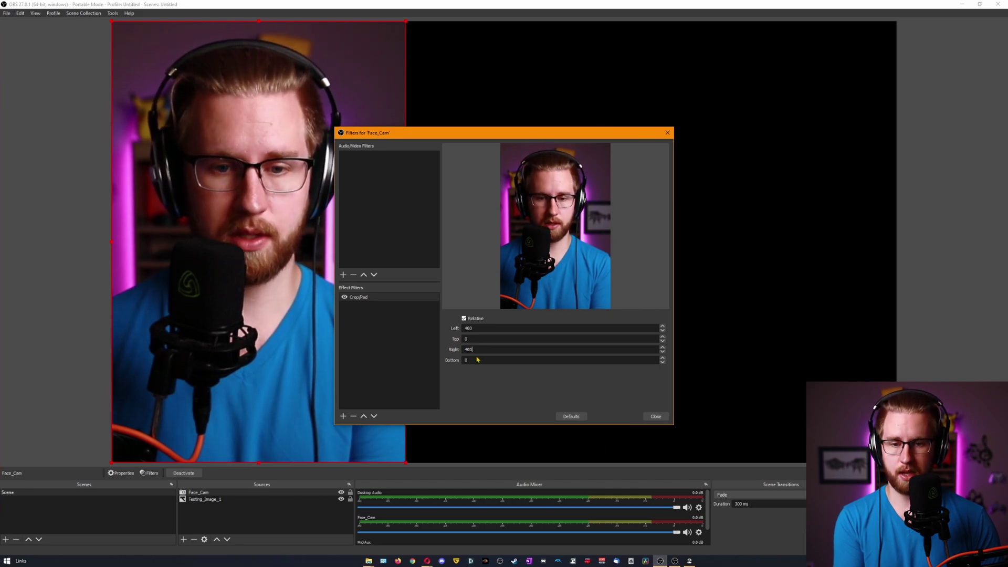
left_click_drag(474, 132, 551, 112)
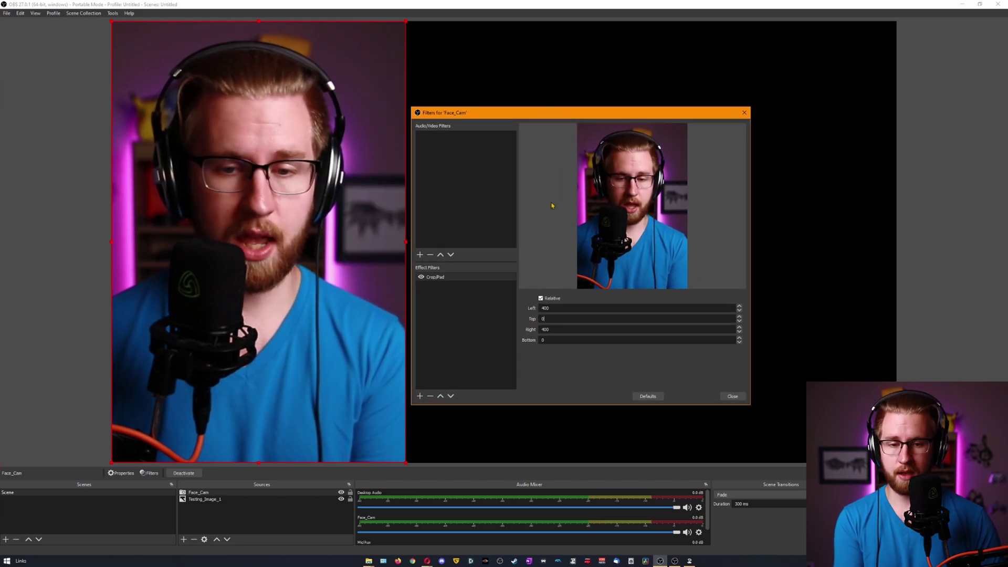
Step: Add a Move Value effect filter to Face_Cam, target it at the Crop/Pad filter and disable Single Setting
left_click(420, 397)
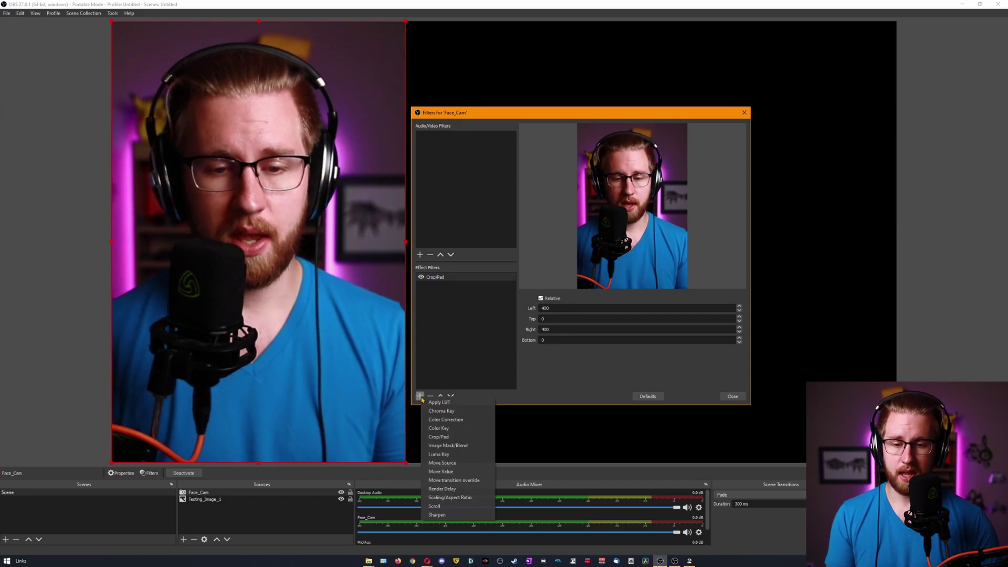
left_click(455, 471)
key("Return")
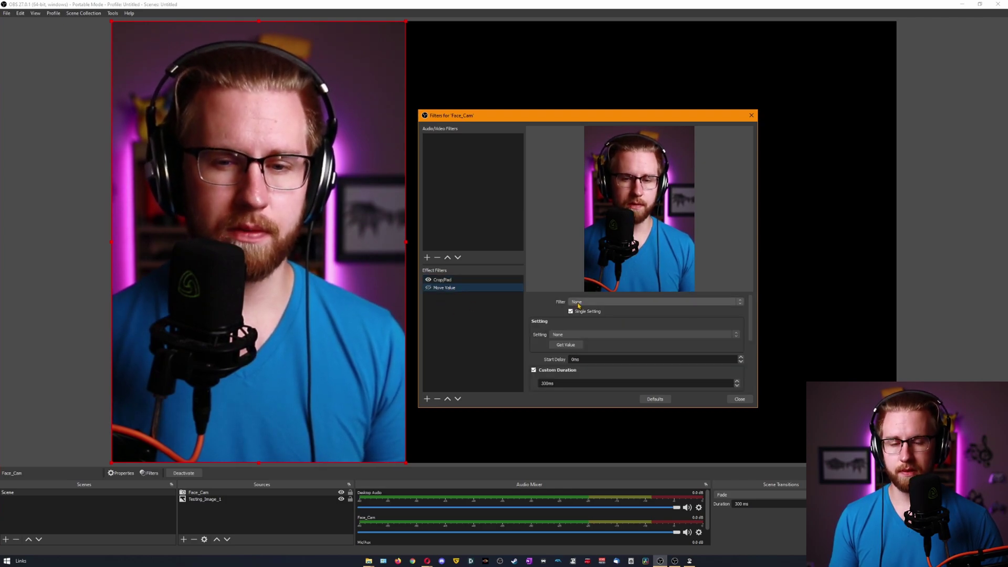
left_click(578, 302)
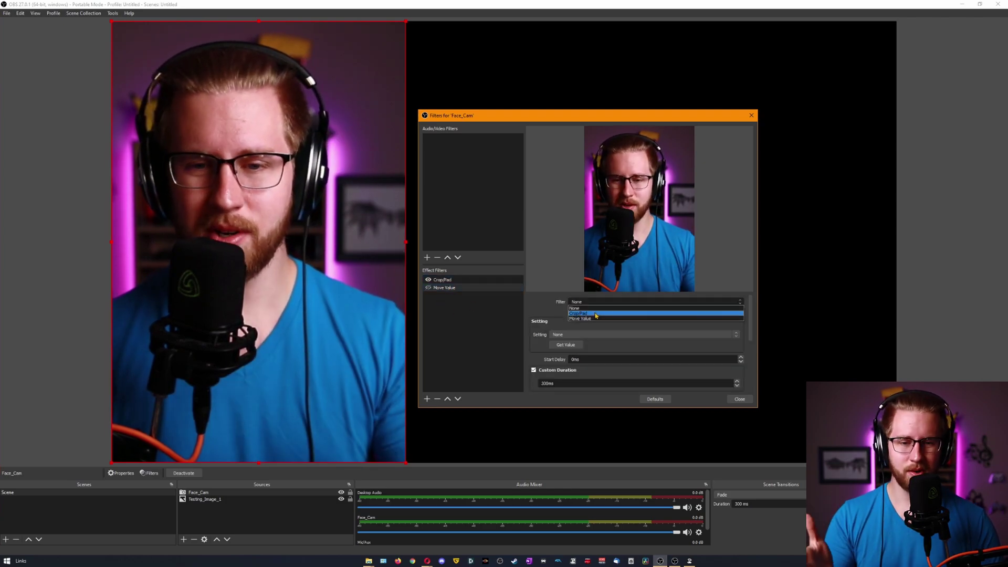
left_click(572, 313)
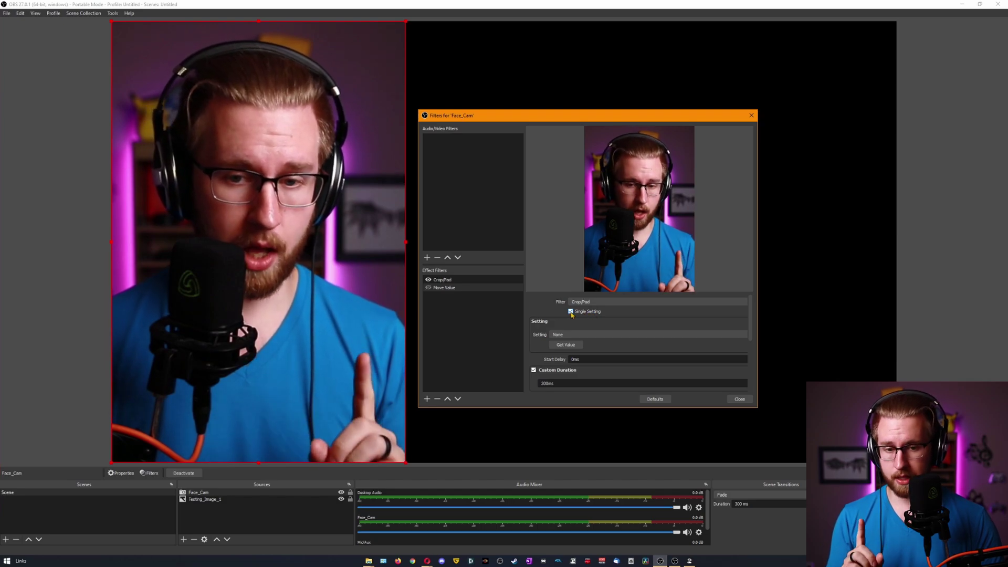
left_click(571, 312)
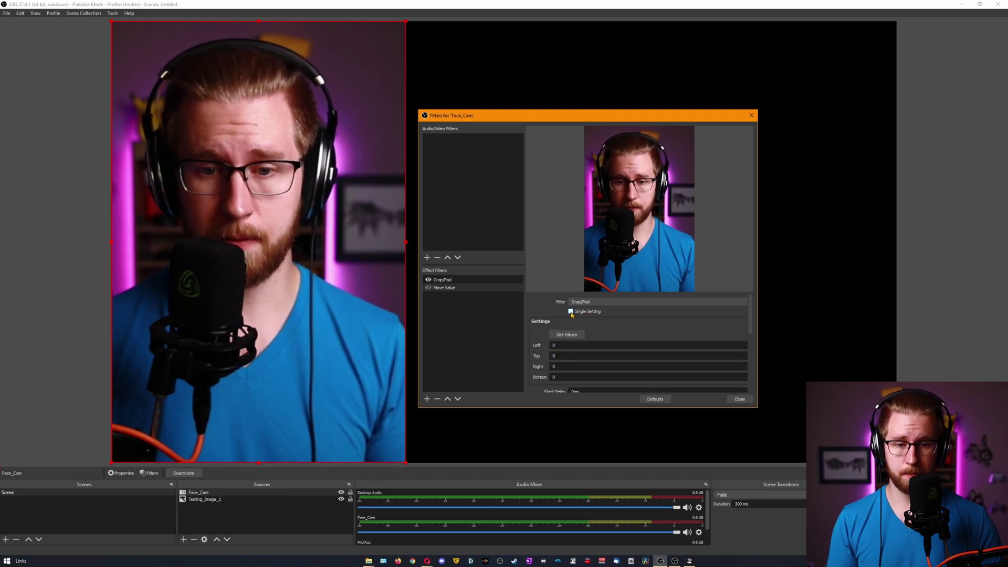
Step: Load the current Crop/Pad values into the Move Value filter and set its custom duration to 500 ms
scroll(557, 314, "down", 1)
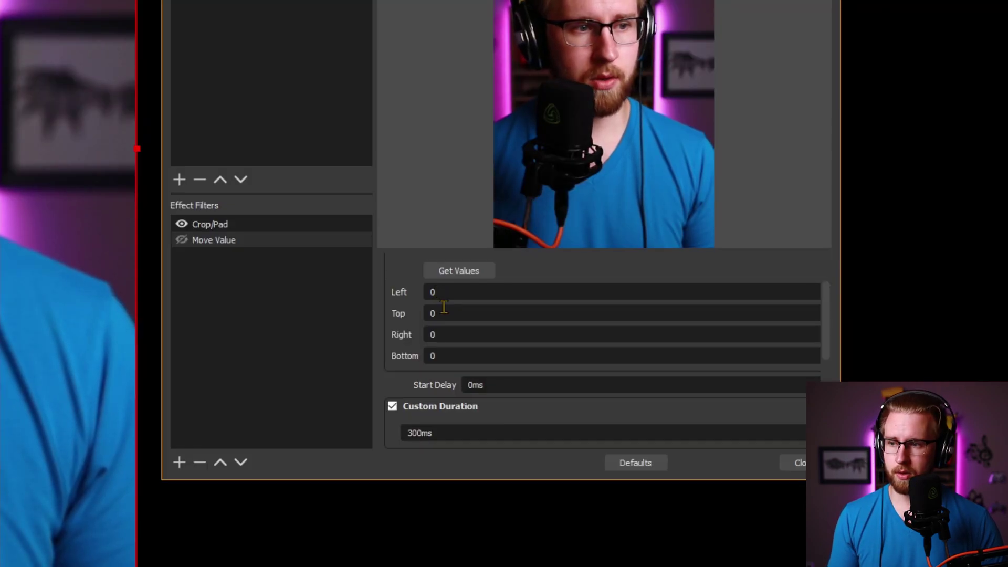
scroll(443, 307, "up", 1)
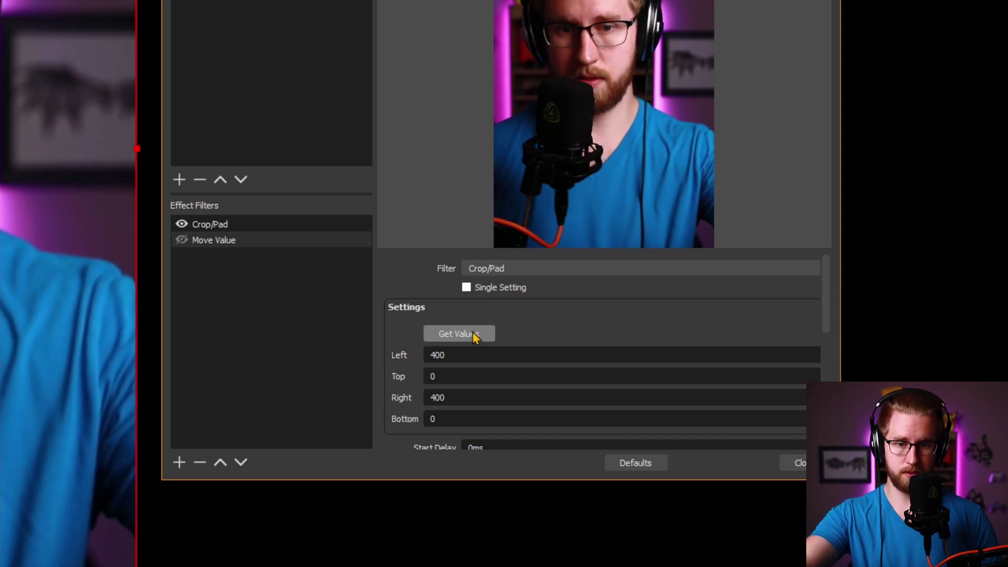
scroll(465, 354, "down", 2)
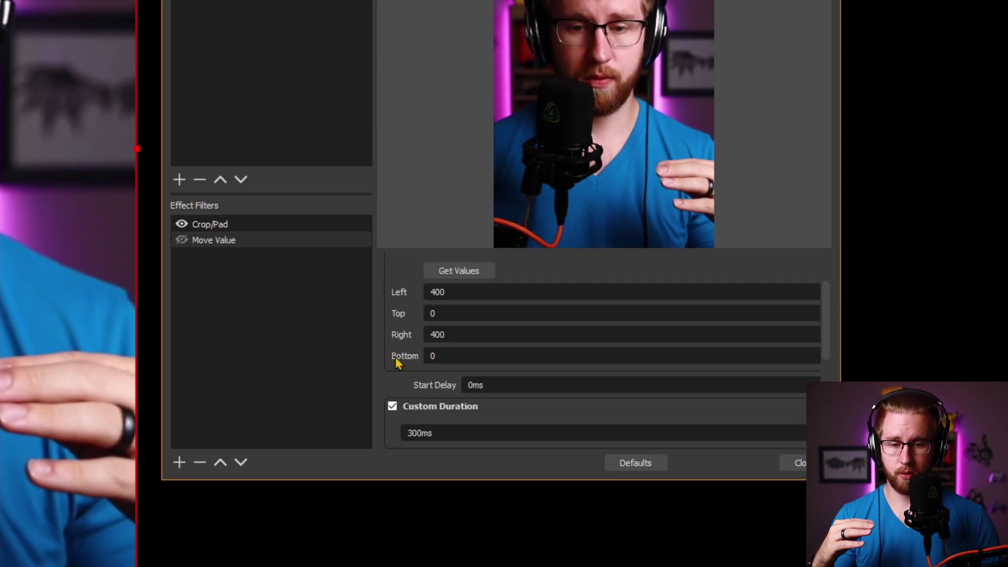
scroll(395, 362, "down", 4)
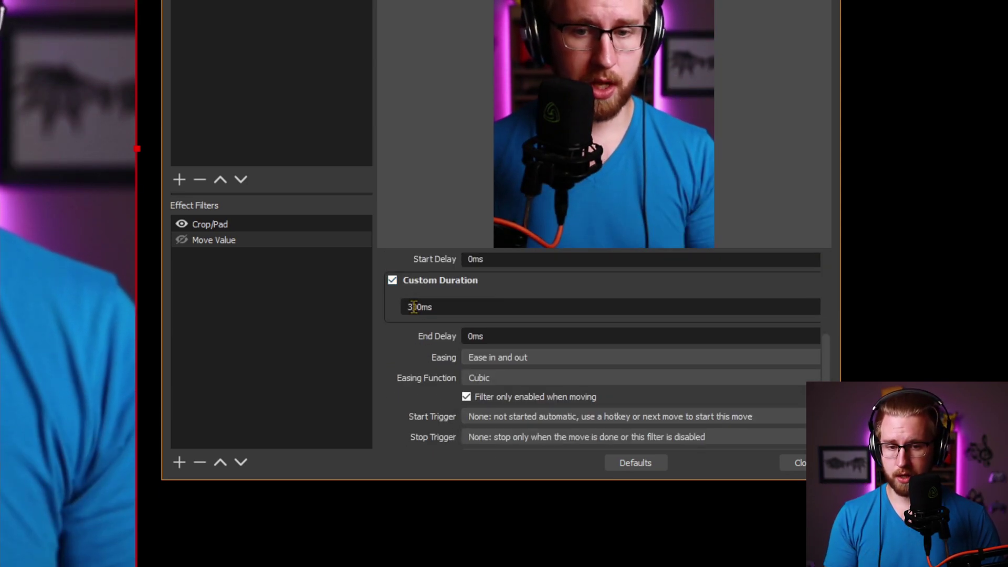
key("BackSpace")
type("5")
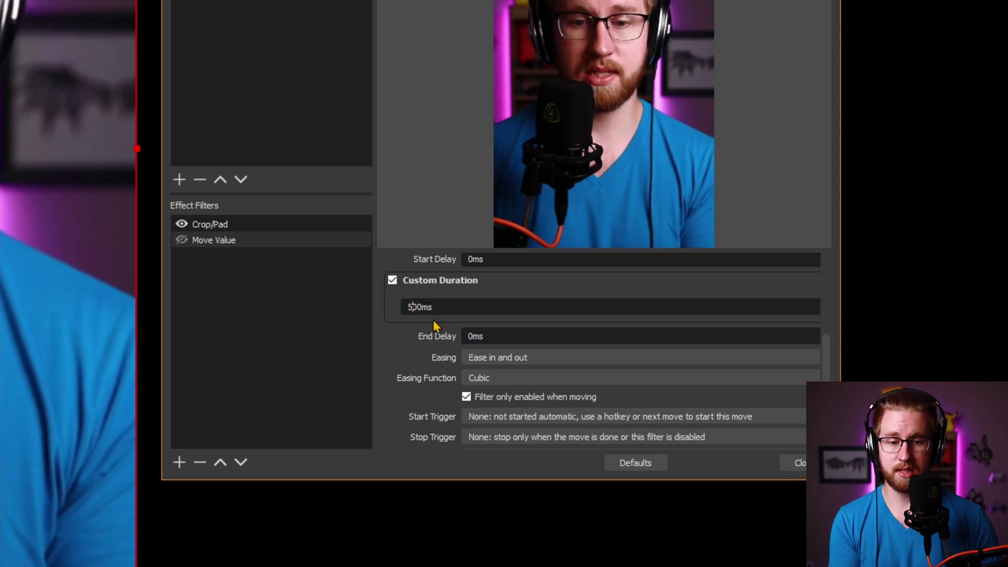
scroll(434, 323, "down", 2)
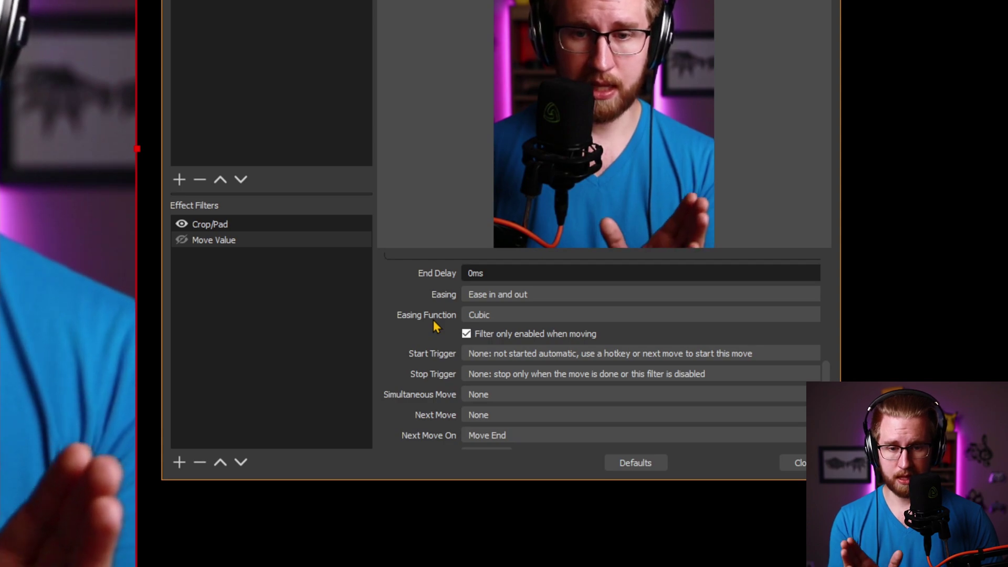
scroll(433, 323, "down", 1)
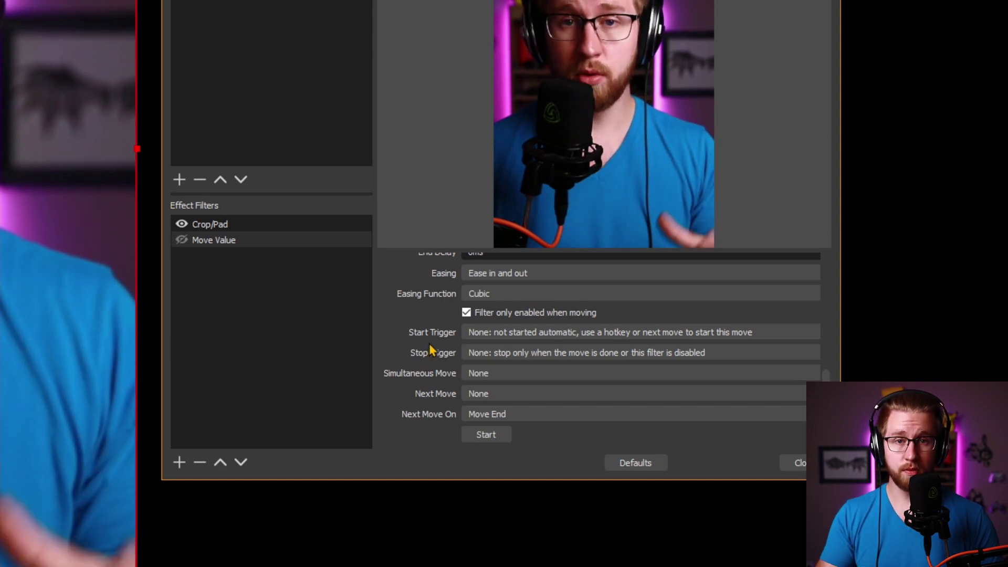
scroll(422, 346, "up", 5)
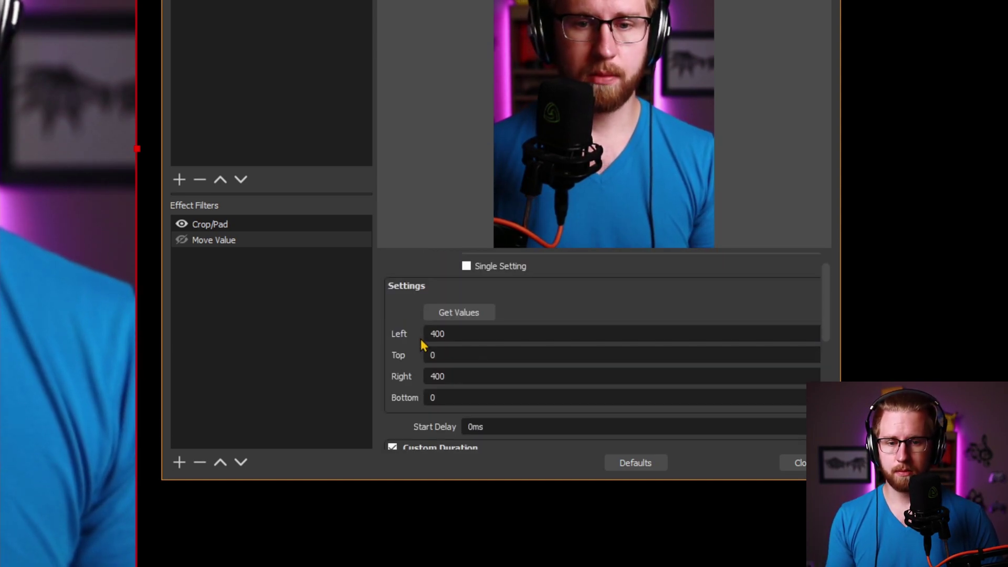
Step: Rename the Move Value filter to Cam_Crop_On
right_click(234, 245)
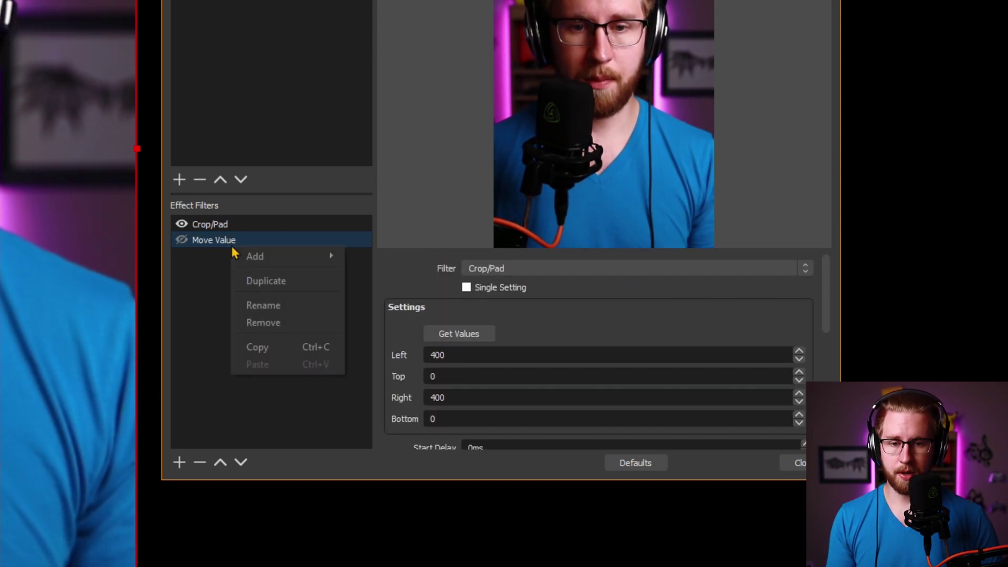
left_click(265, 304)
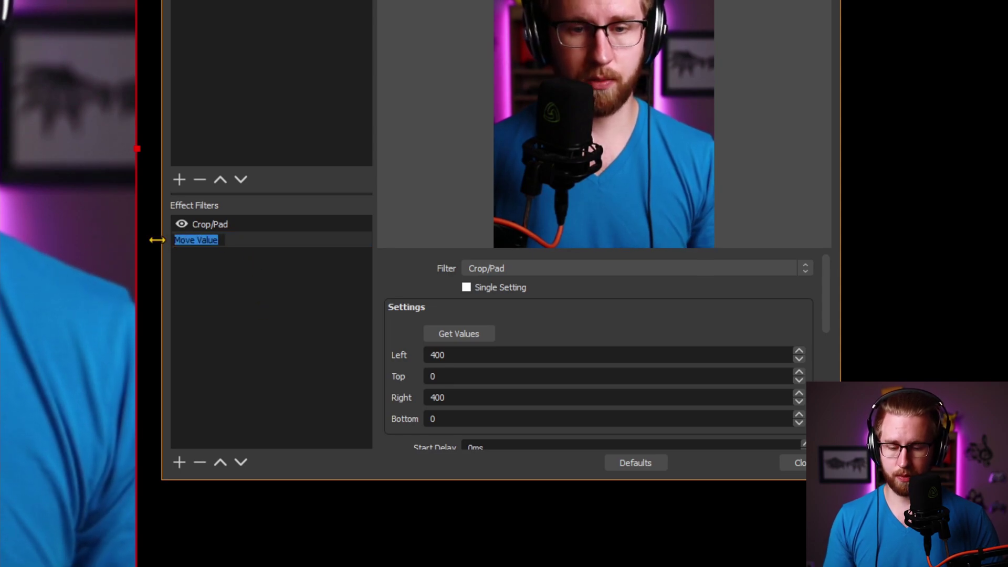
type("Cam_Crop")
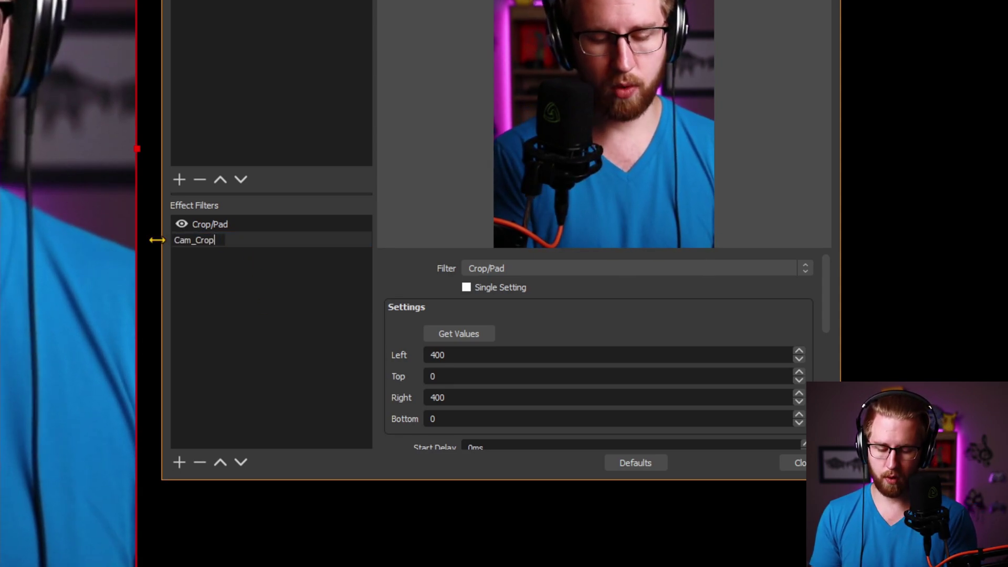
type("_On")
key("Return")
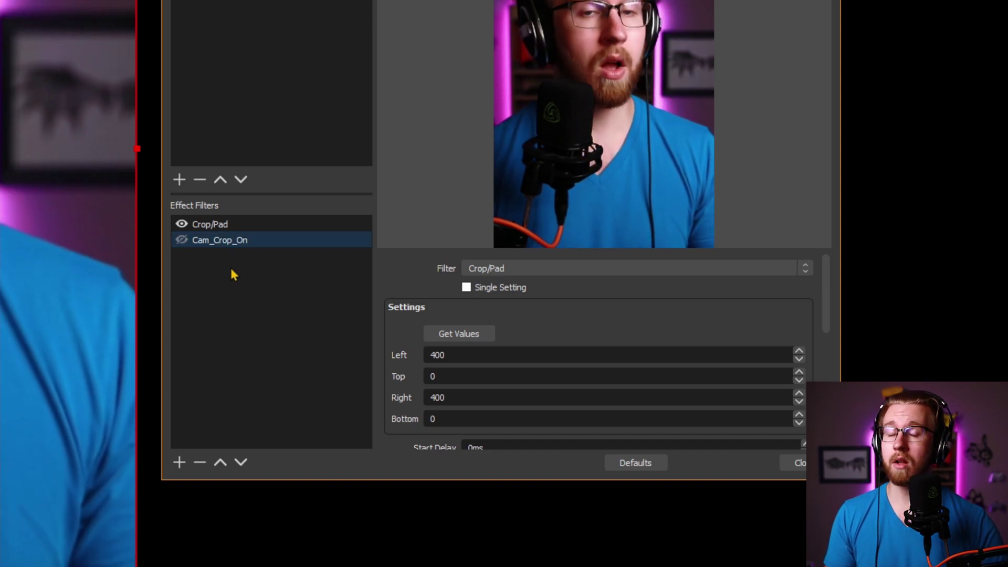
Step: Duplicate the Cam_Crop_On filter and name the copy Cam_Crop_Off
right_click(249, 242)
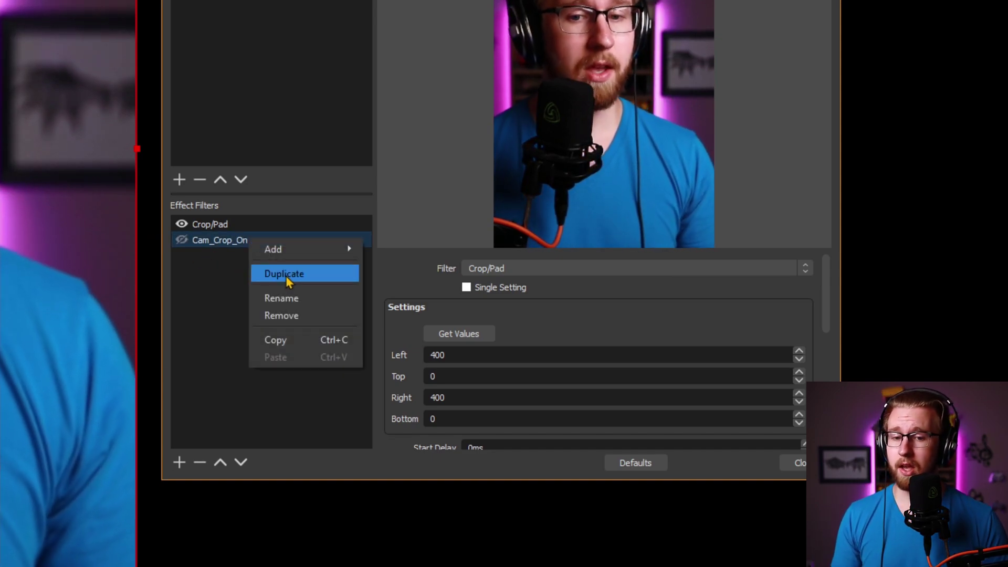
left_click(286, 276)
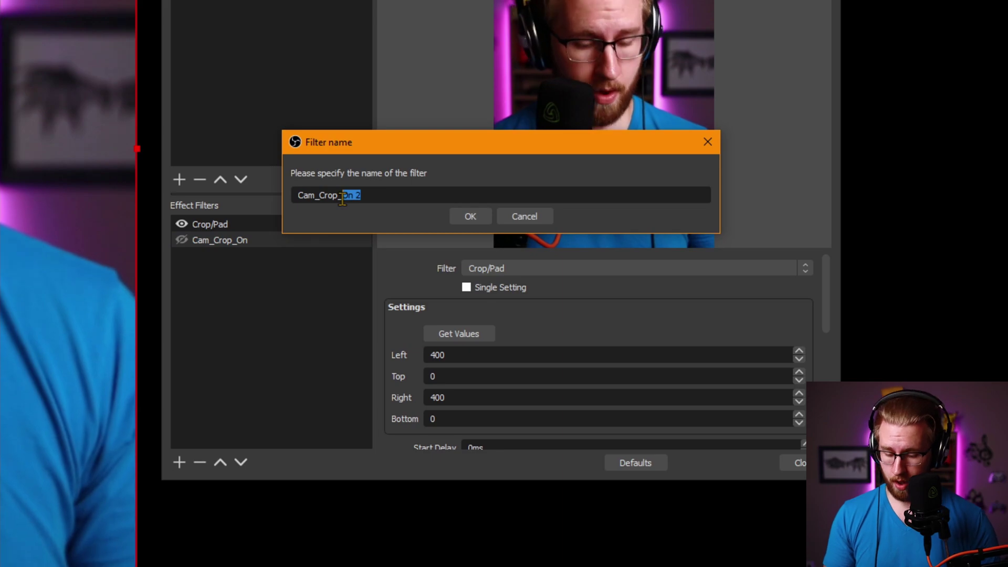
type("Off")
left_click(475, 215)
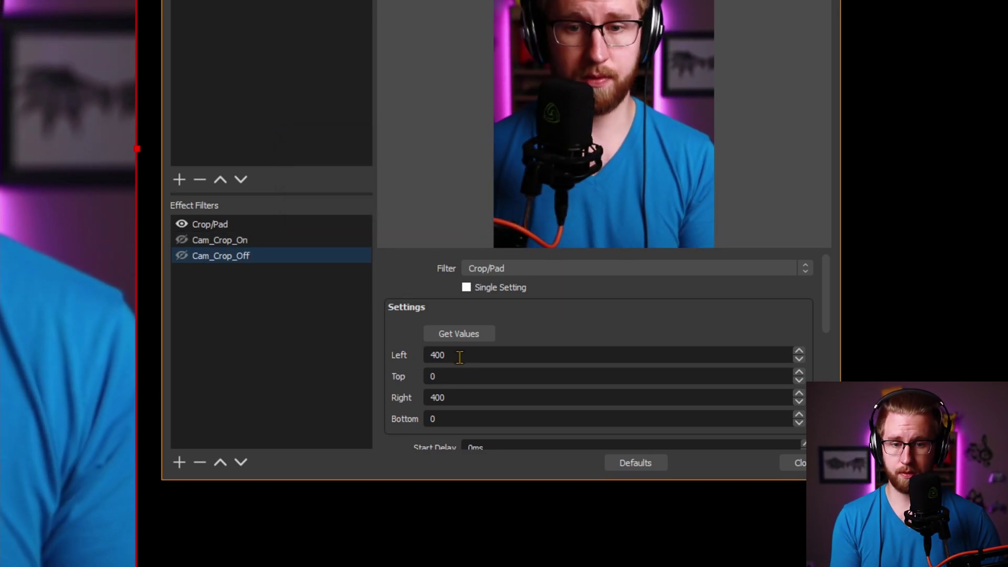
Step: Set Cam_Crop_Off's left and right crop values to 0 and trigger the filter to test it
type("0")
double_click(462, 398)
type("0")
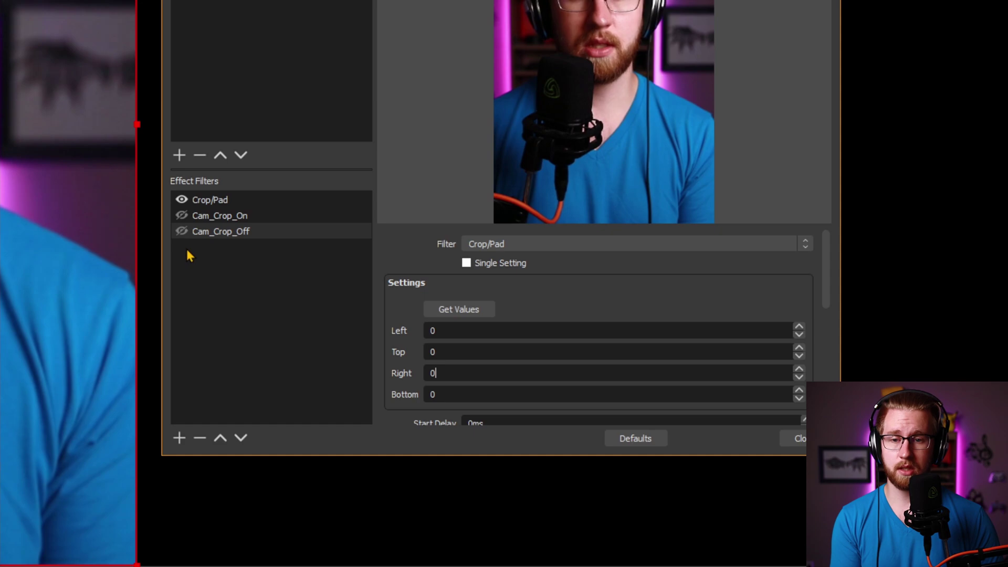
type("0")
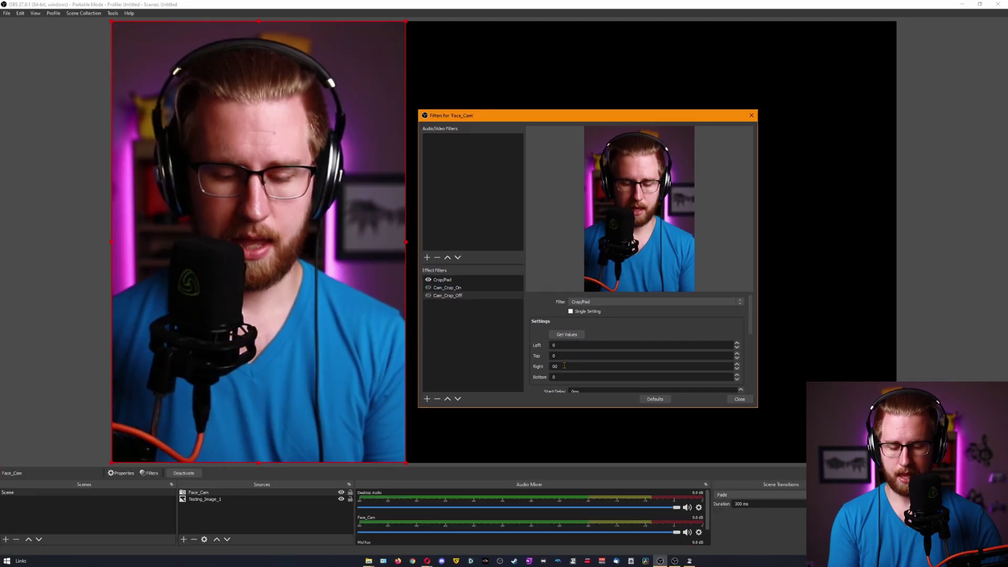
left_click(428, 296)
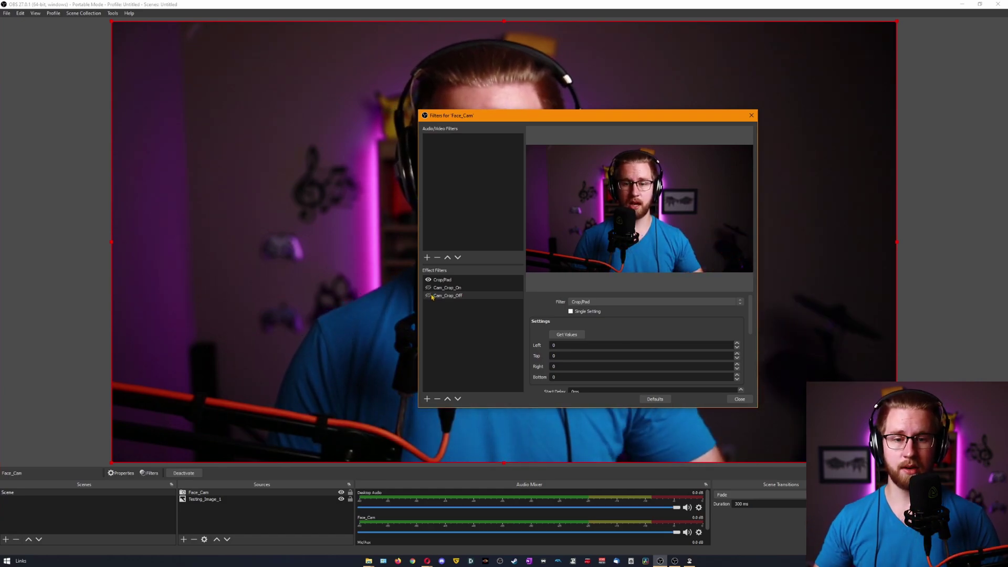
Step: Trigger the Cam_Crop_On filter to crop the Face_Cam source, and close the source's filter settings
left_click_drag(473, 115, 718, 102)
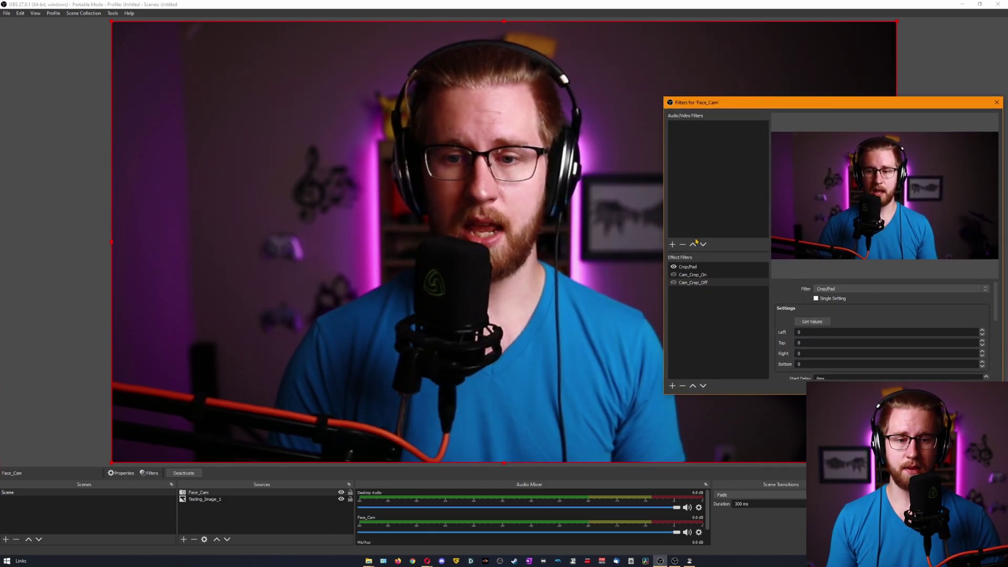
left_click(674, 275)
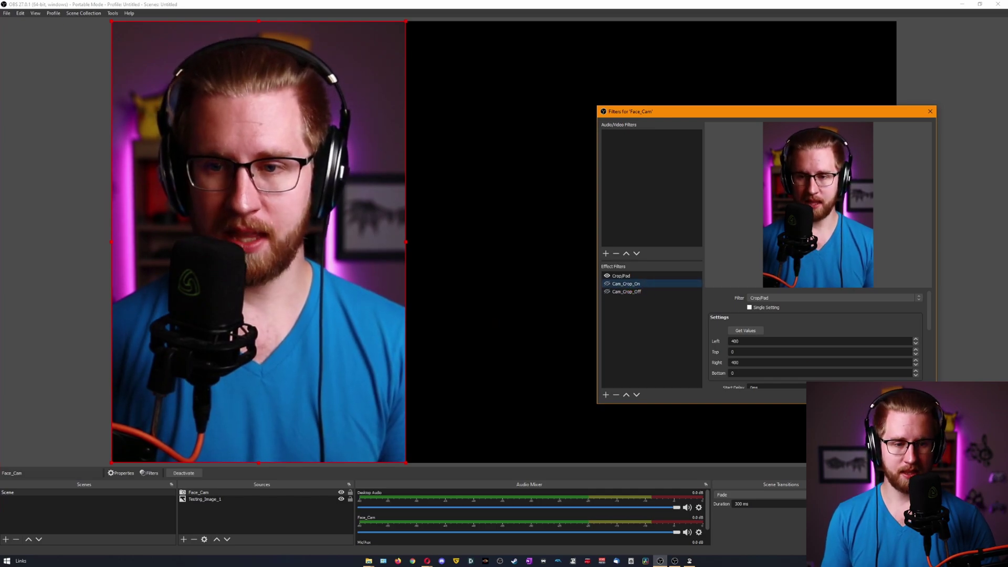
key("Escape")
Step: Open the scene's filters and add a Move Source filter named Pre_Cropped_Left_Side
right_click(25, 494)
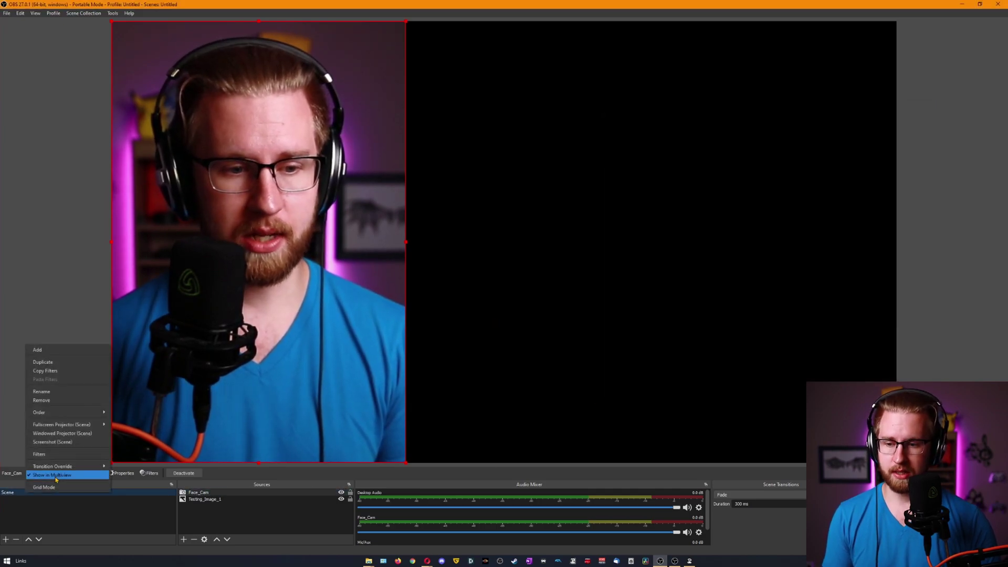
left_click(47, 455)
left_click_drag(444, 140, 746, 143)
left_click(646, 160)
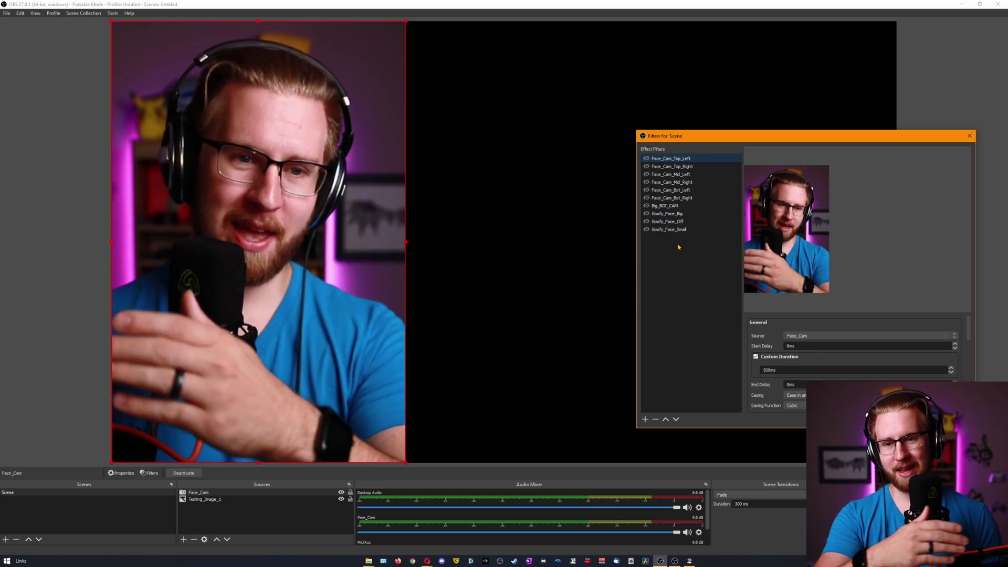
scroll(850, 357, "down", 1)
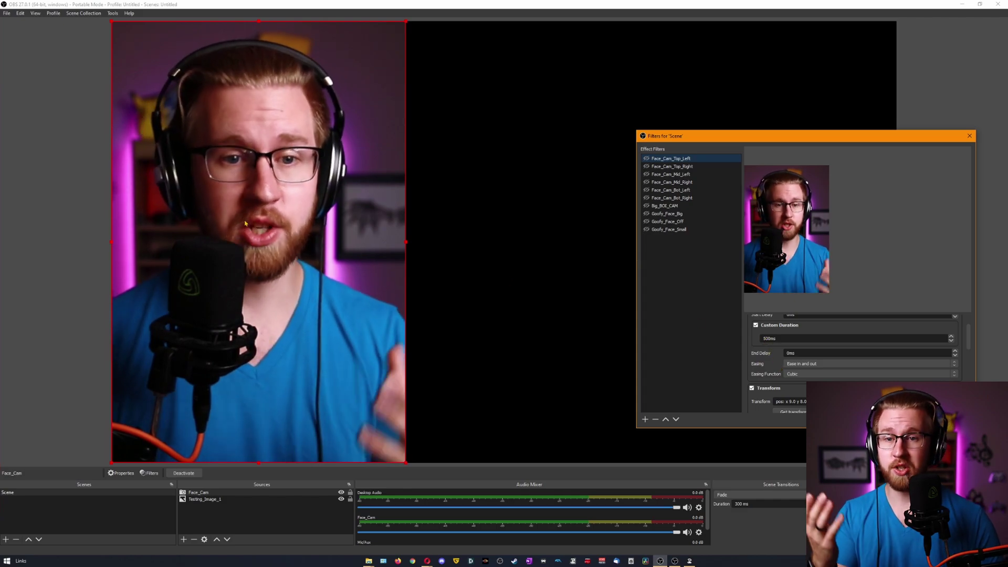
left_click(645, 419)
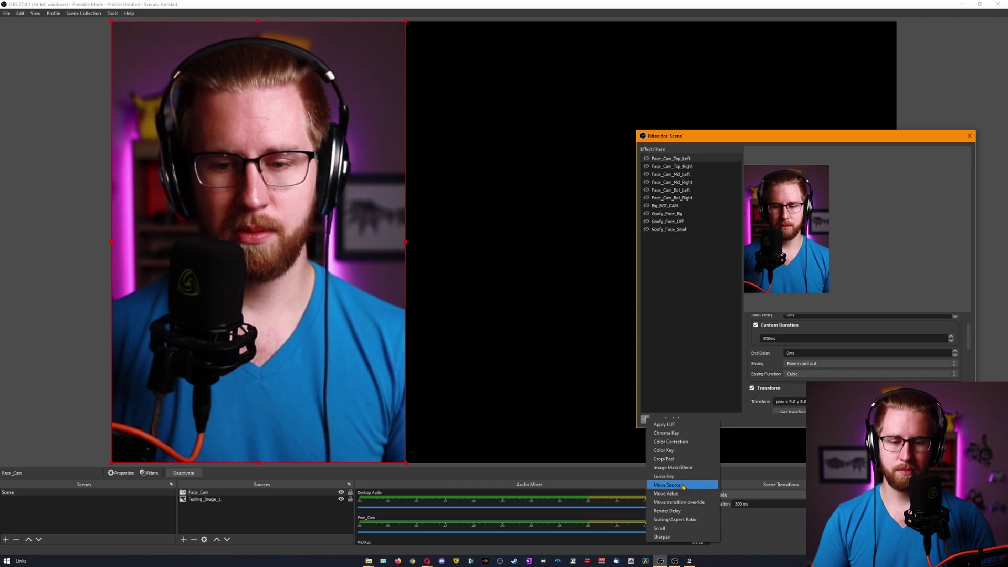
left_click(667, 485)
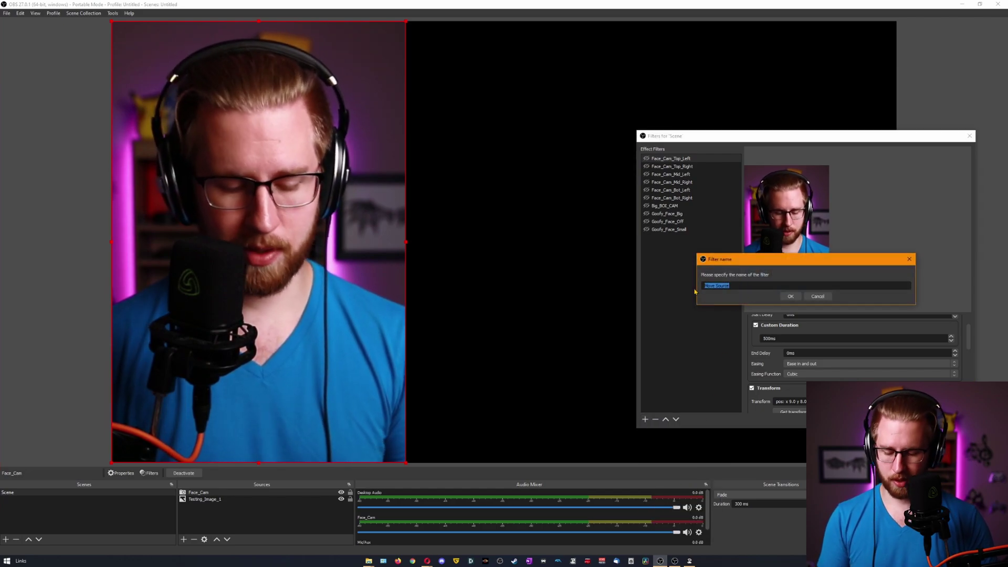
type("Pre_Cropped_")
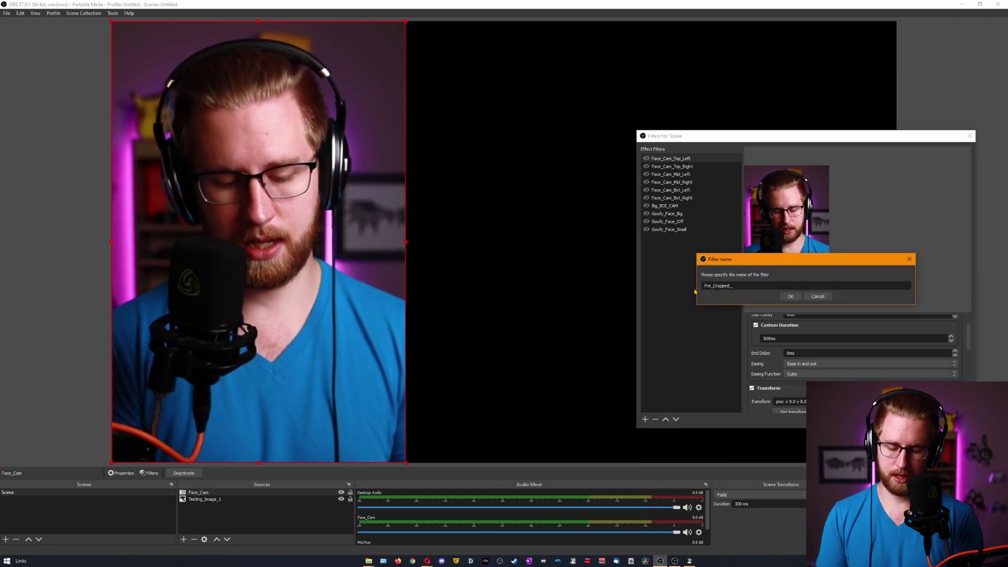
type("Le")
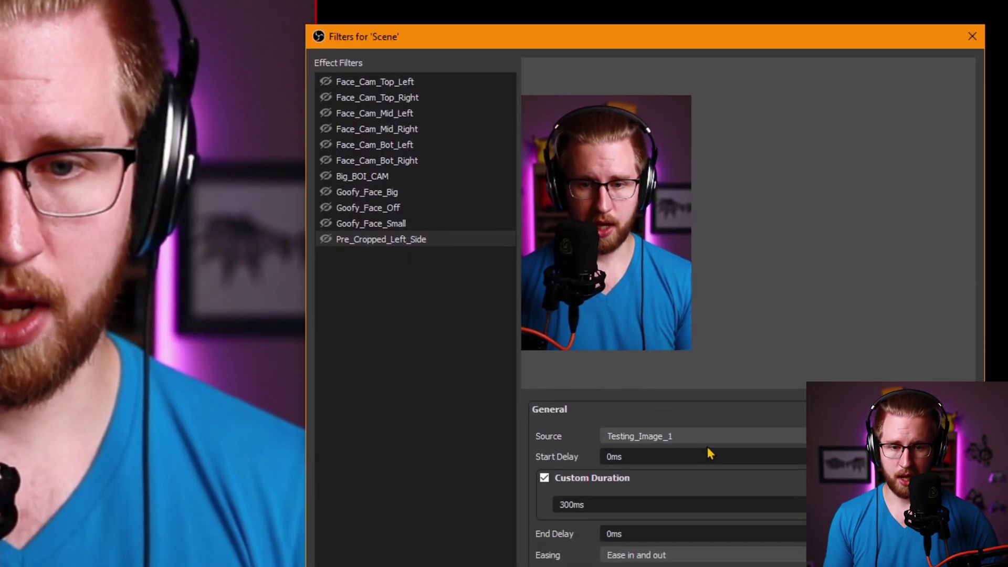
Step: Set the Pre_Cropped_Left_Side filter's source to Face_Cam and its custom duration to 500 ms
left_click(742, 493)
left_click(651, 442)
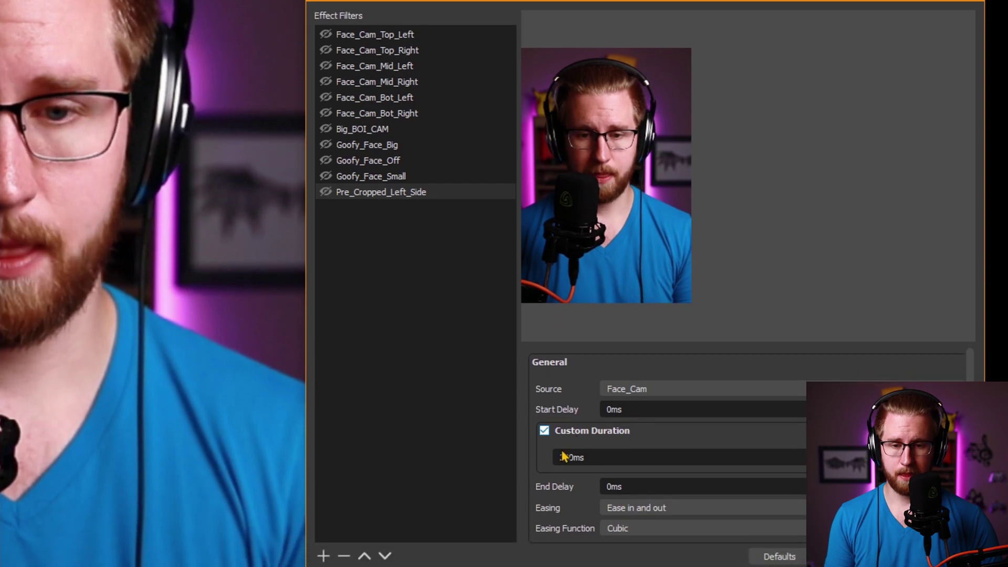
left_click(564, 456)
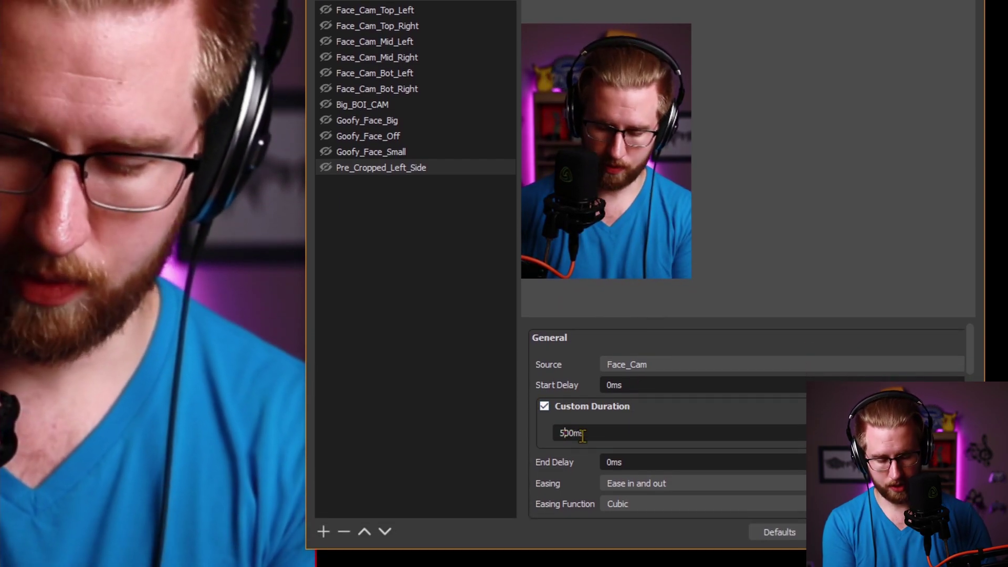
key("BackSpace")
type("5")
Step: Scale the cropped Face_Cam down to about 0.61 near the canvas's left edge and center it vertically
scroll(542, 436, "down", 3)
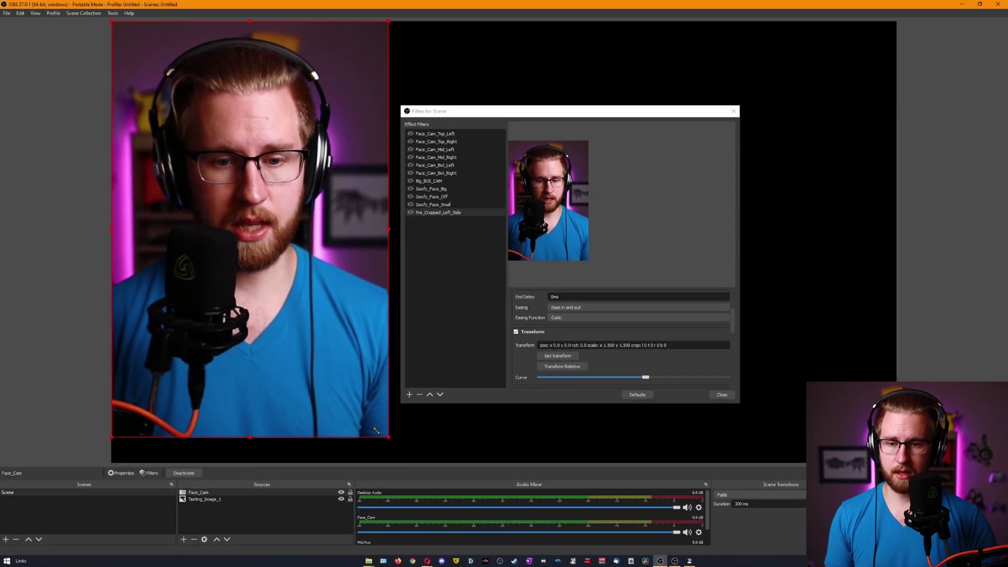
left_click_drag(387, 432, 222, 198)
left_click_drag(197, 130, 204, 265)
left_click_drag(222, 309, 238, 337)
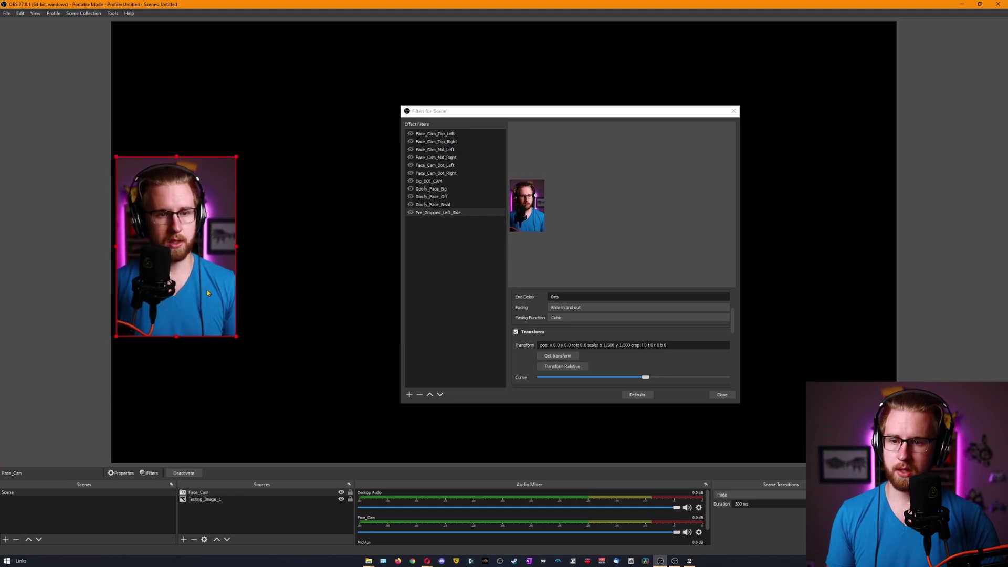
left_click_drag(208, 293, 205, 292)
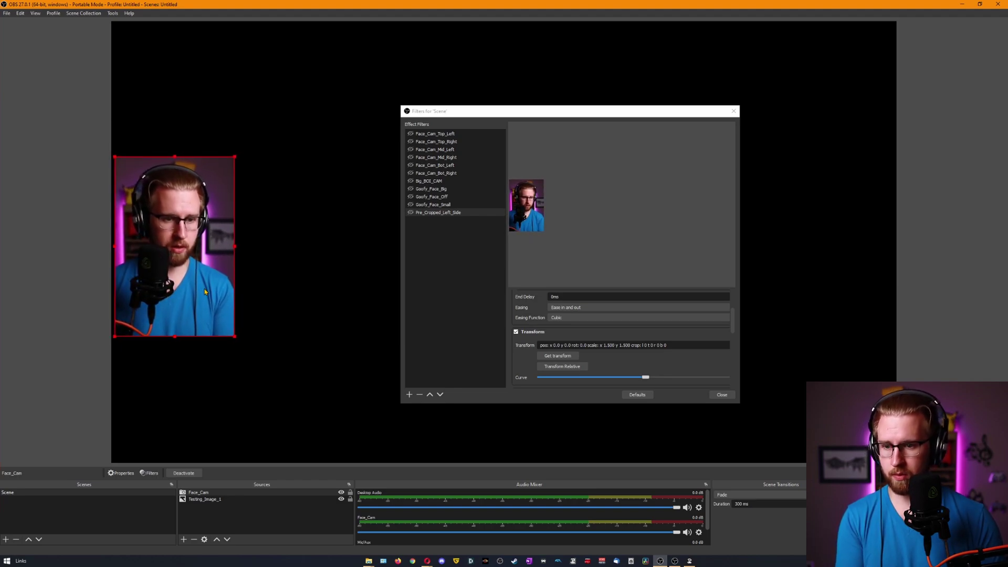
right_click(168, 208)
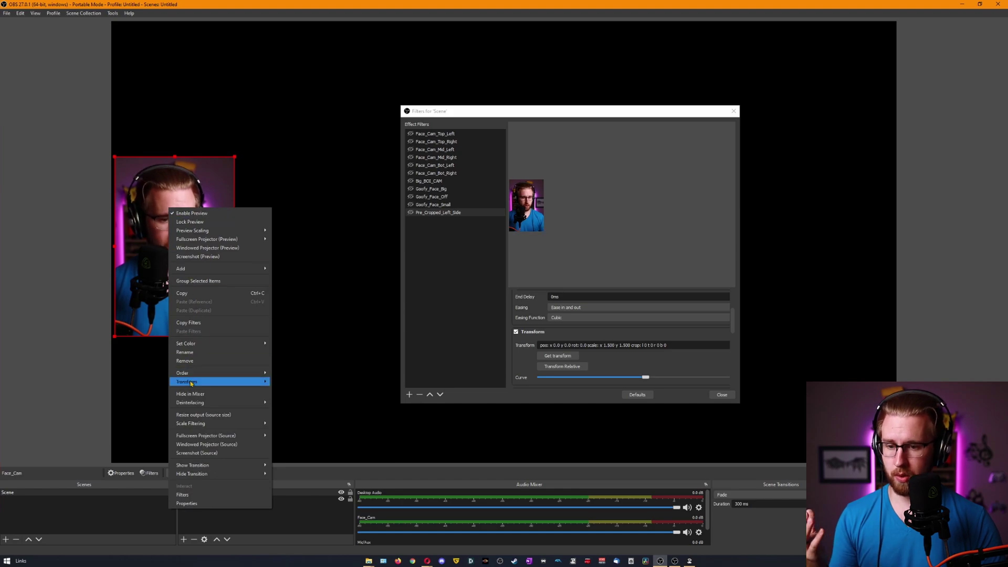
mouse_move(191, 383)
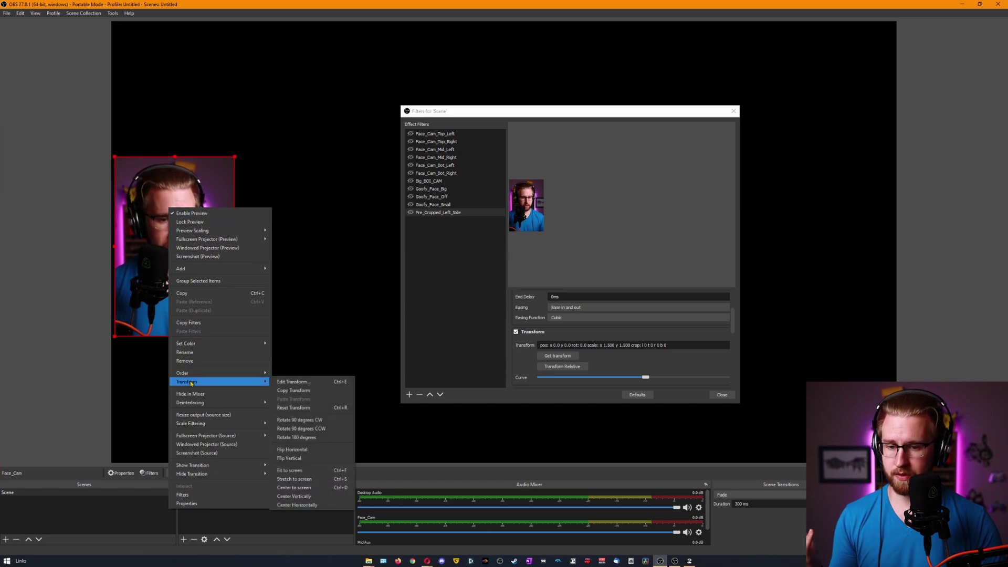
left_click(307, 497)
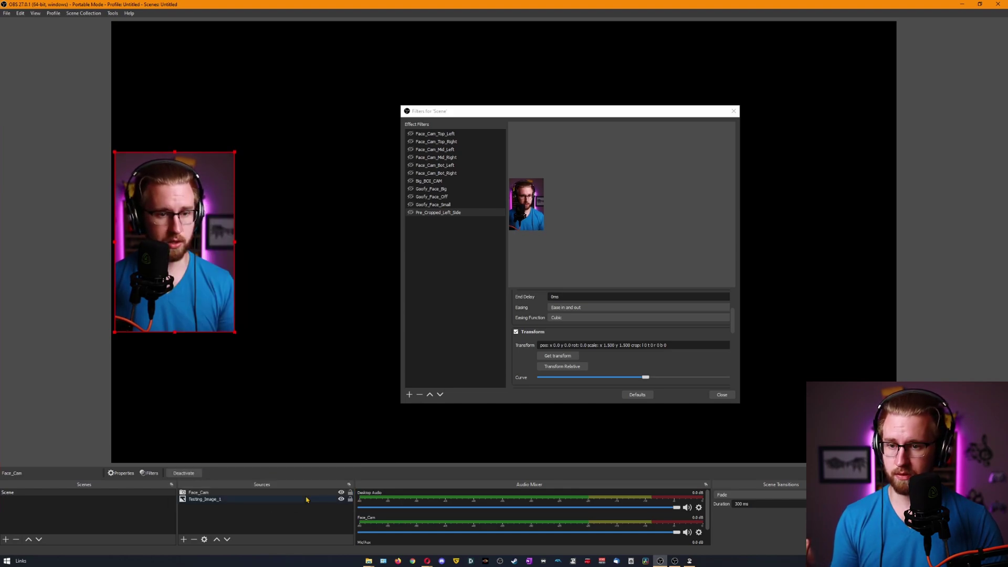
Step: Load Face_Cam's current transform into the Pre_Cropped_Left_Side filter
left_click(471, 247)
scroll(517, 333, "up", 1)
scroll(519, 336, "down", 1)
left_click(549, 357)
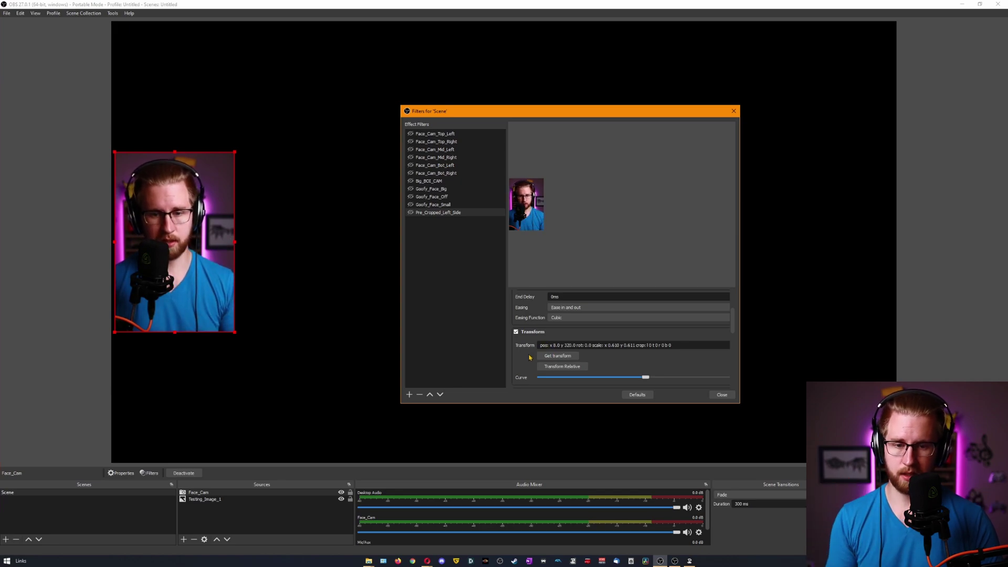
scroll(533, 365, "down", 2)
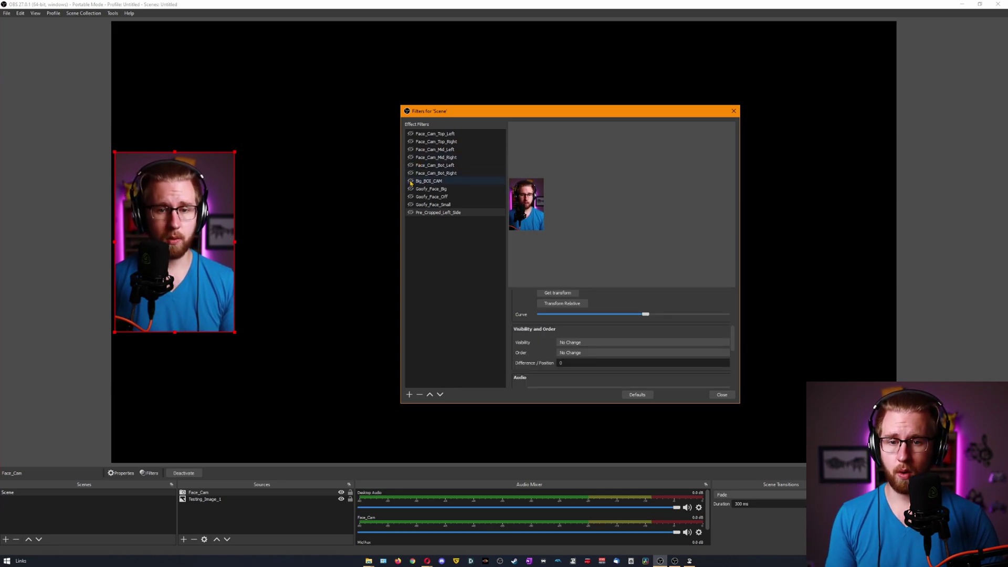
Step: Test the move by triggering Pre_Cropped_Left_Side in alternation with Big_BOI_CAM
left_click(410, 213)
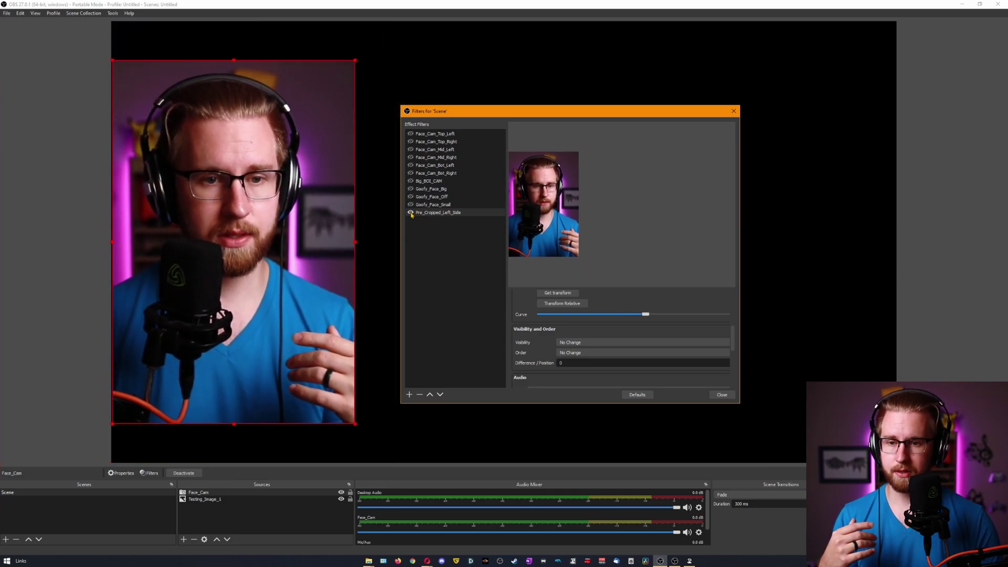
scroll(525, 349, "up", 2)
scroll(525, 353, "up", 2)
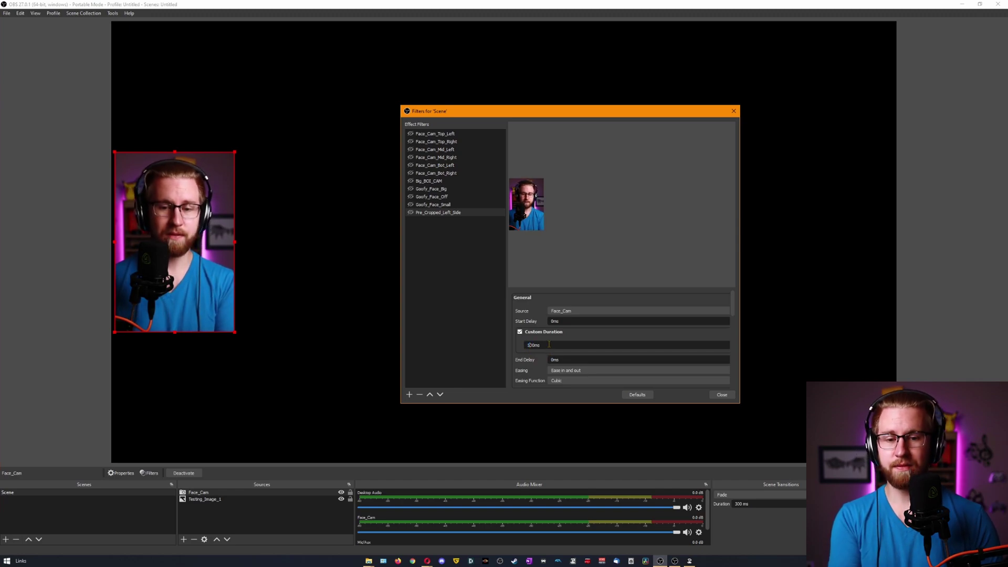
left_click(411, 213)
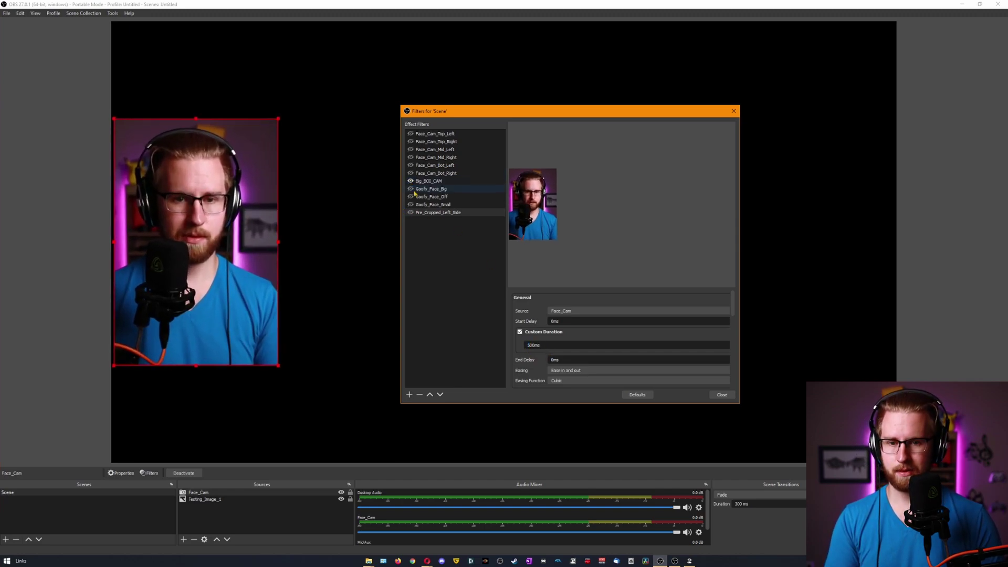
left_click(410, 212)
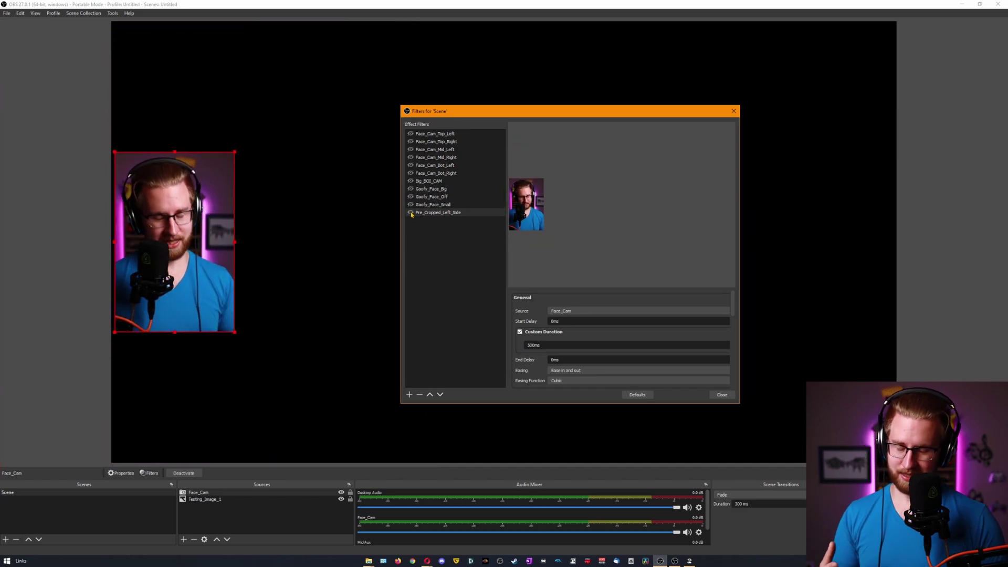
left_click(416, 225)
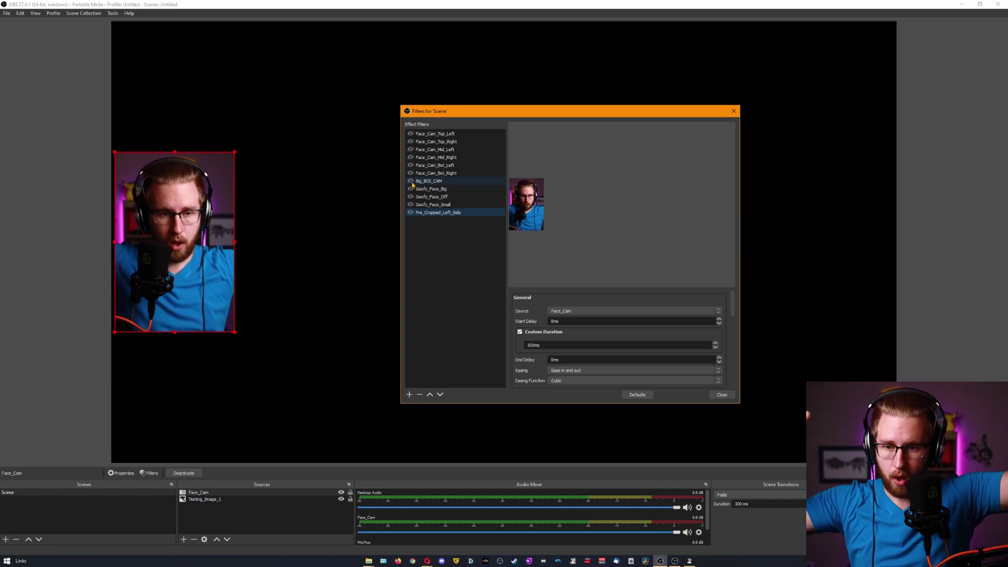
Step: Close the scene's filters and create a Touch Portal button labelled "Game_Play_Pos." below Goofy_Face on the Testing Page
left_click(723, 395)
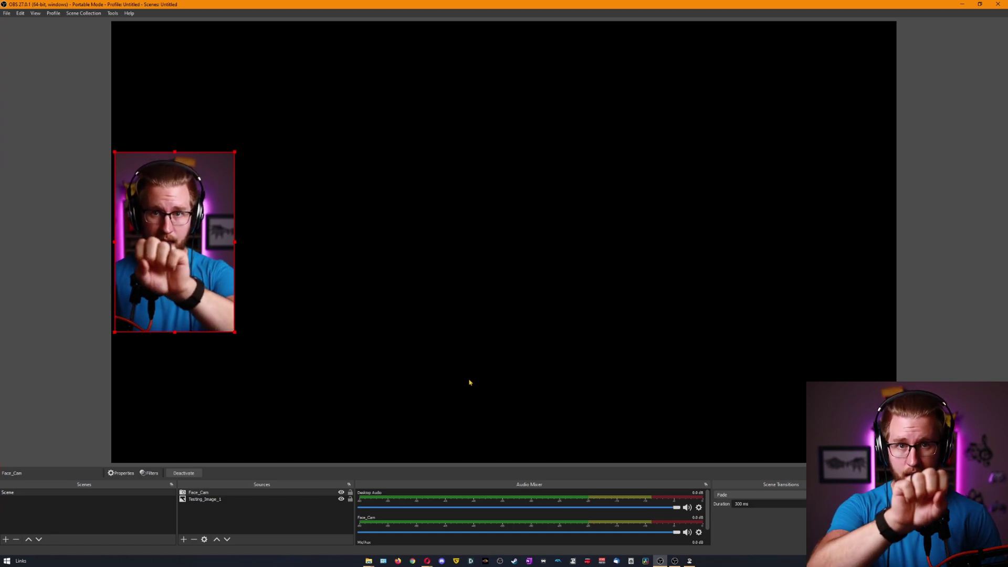
left_click(449, 314)
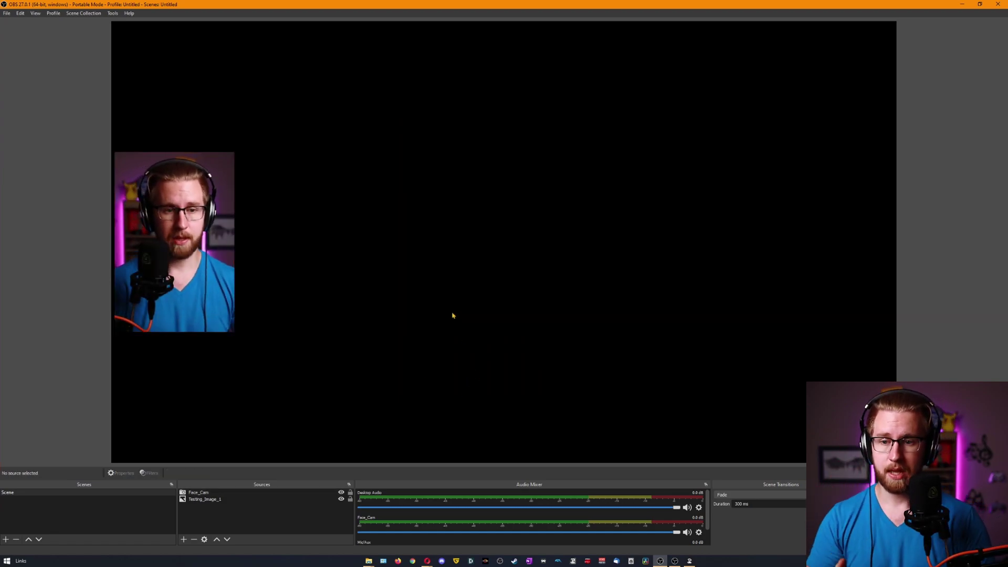
left_click(691, 561)
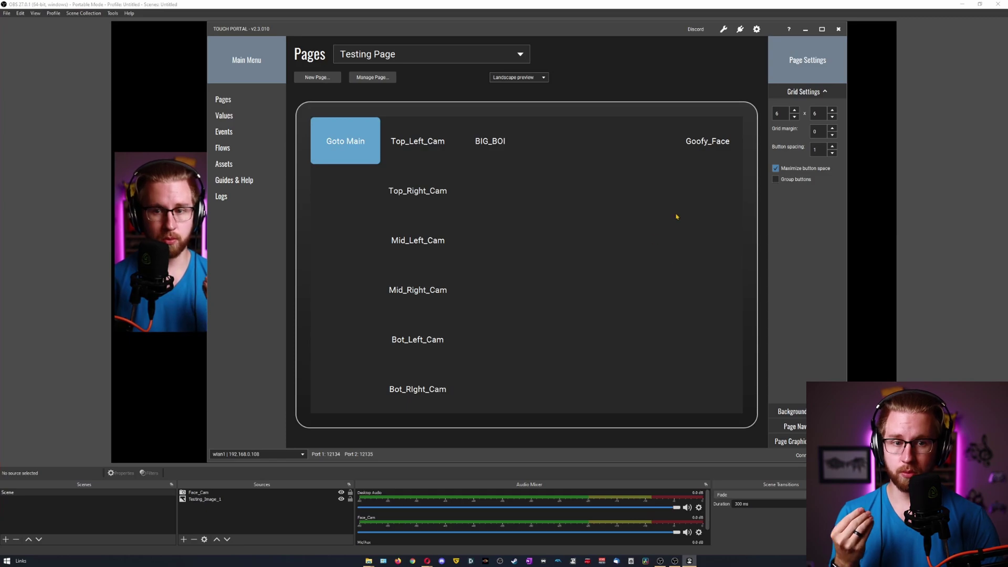
left_click(695, 200)
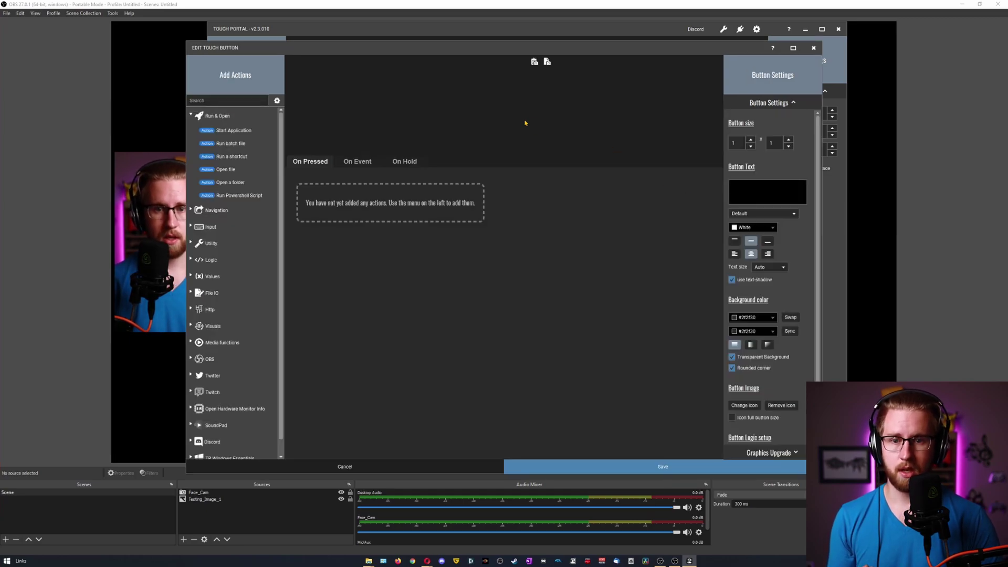
left_click_drag(554, 51, 595, 33)
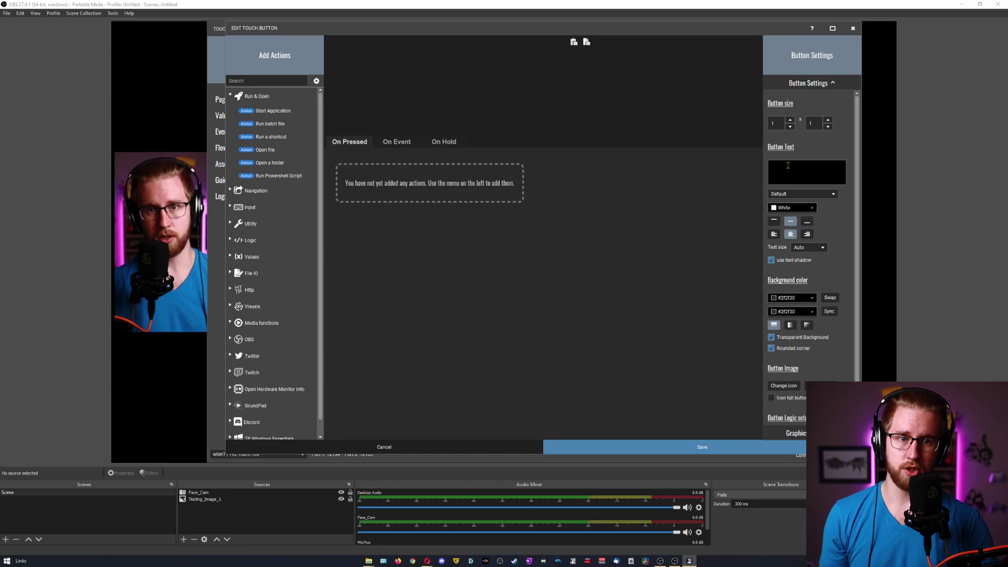
type("Game_Play_Postion")
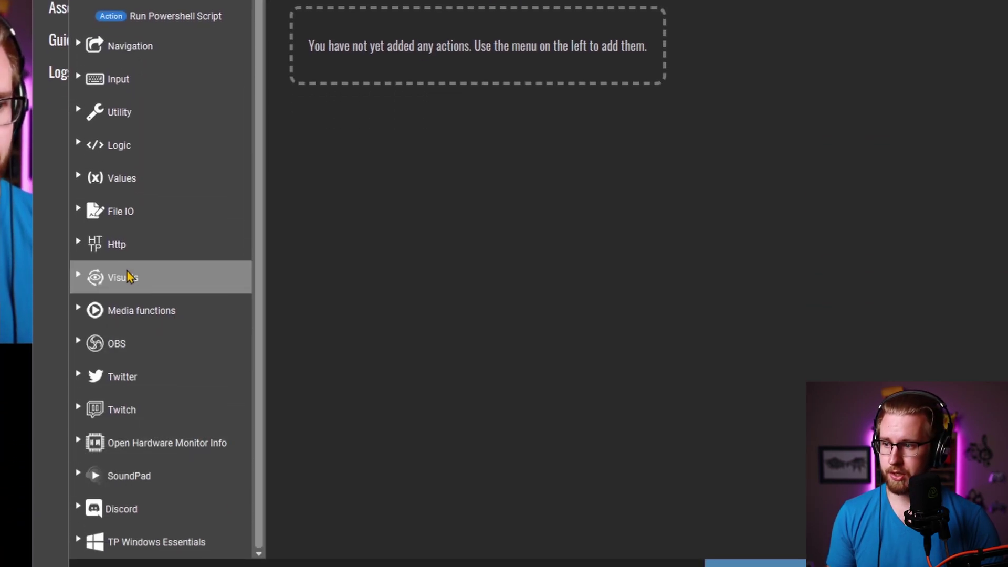
Step: Add an on-pressed OBS action to the button that turns on the scene's Pre_Cropped_Left_Side filter
left_click(116, 438)
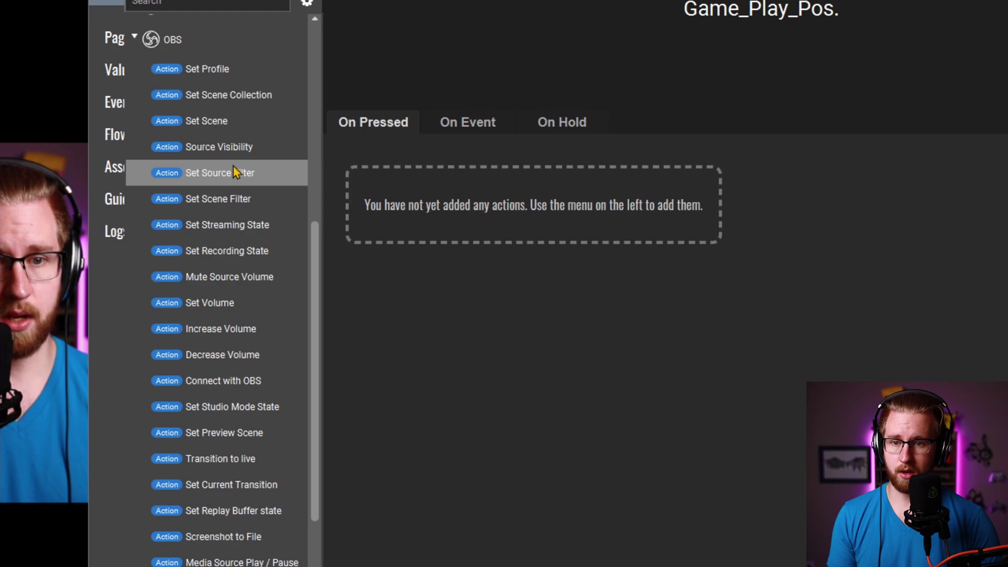
left_click(237, 174)
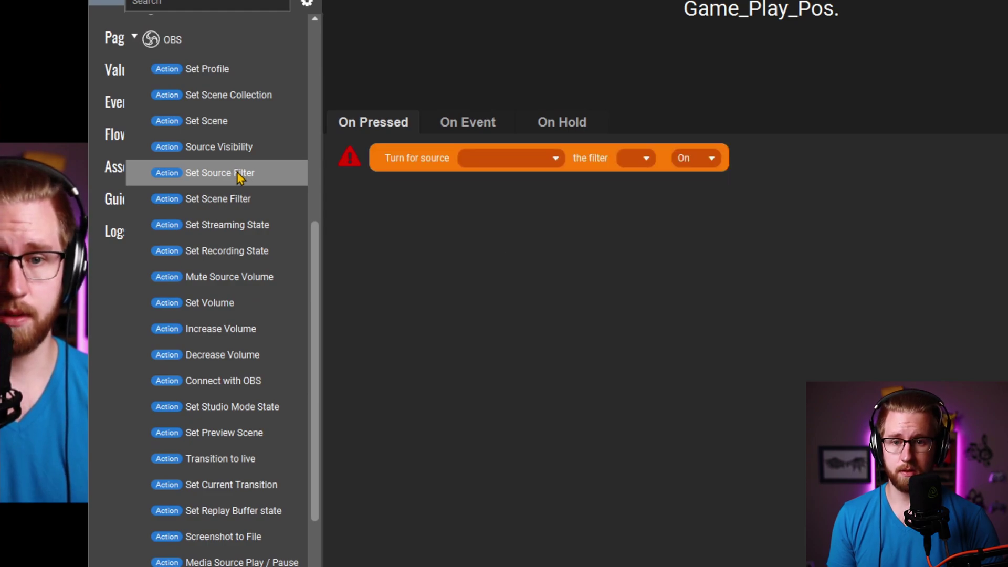
left_click(484, 156)
left_click(489, 173)
left_click(653, 151)
scroll(654, 231, "down", 1)
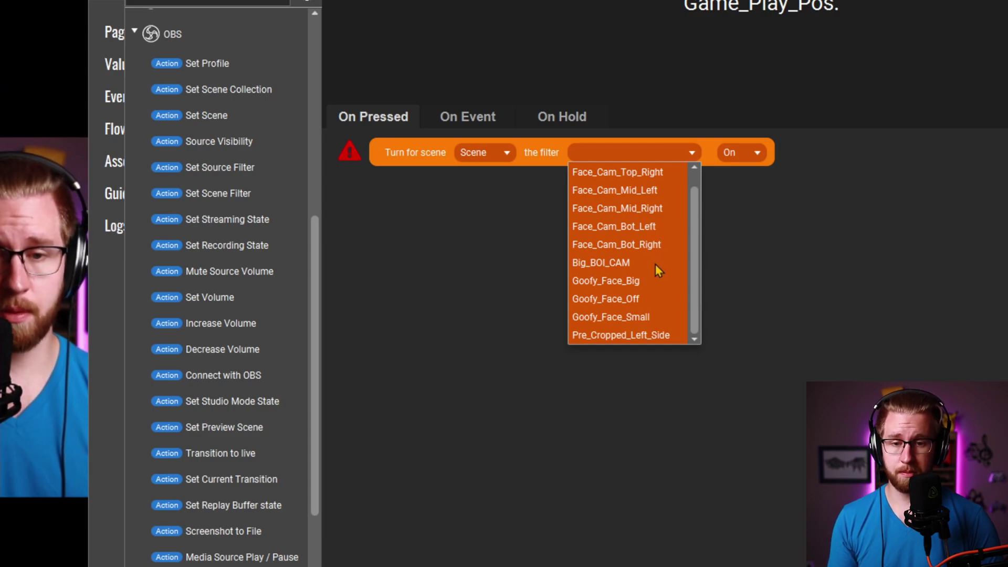
left_click(607, 338)
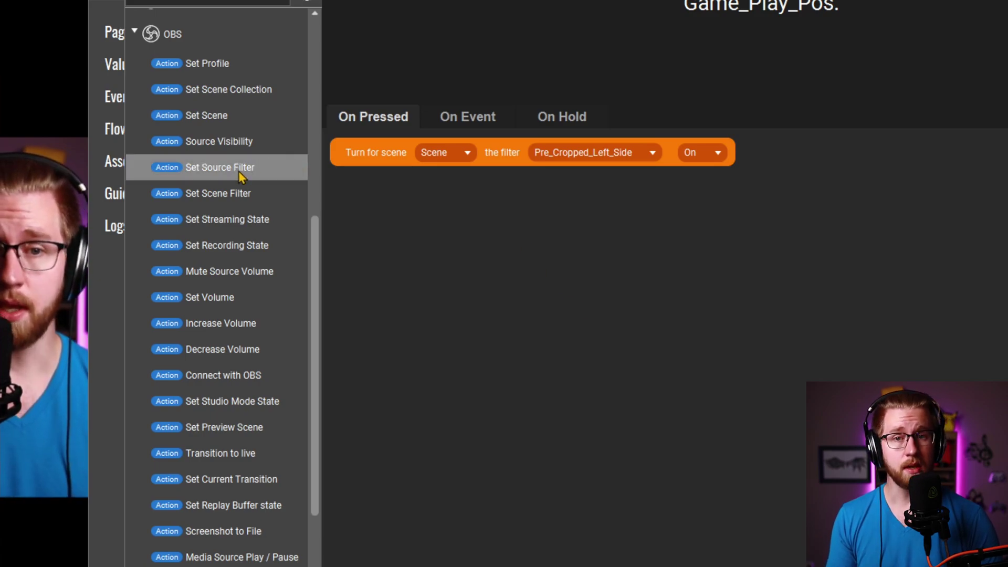
Step: Add an on-pressed OBS action that turns on the Cam_Crop_On filter for the Face_Cam source
left_click_drag(238, 171, 331, 184)
left_click(471, 189)
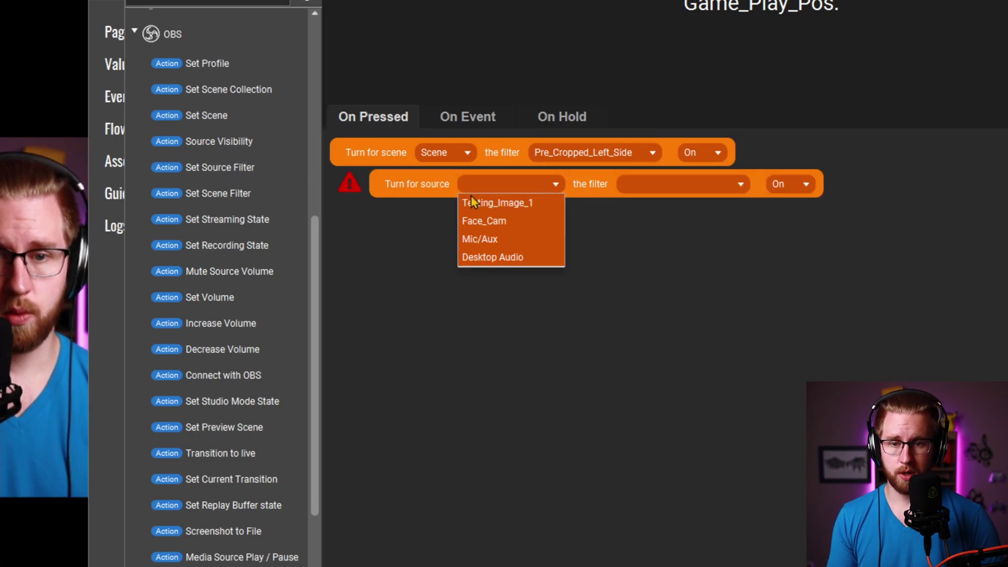
left_click(491, 223)
left_click(676, 188)
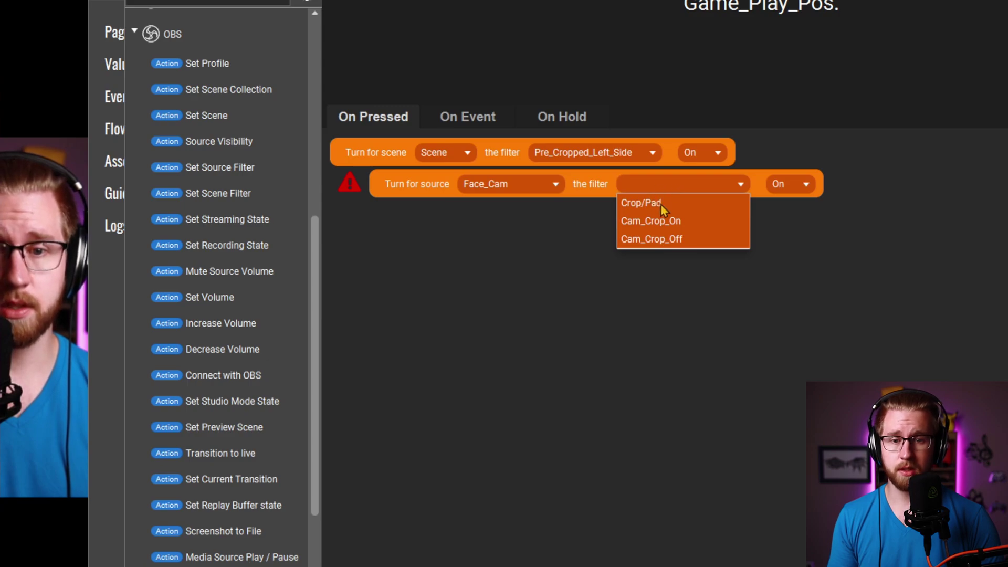
left_click(669, 227)
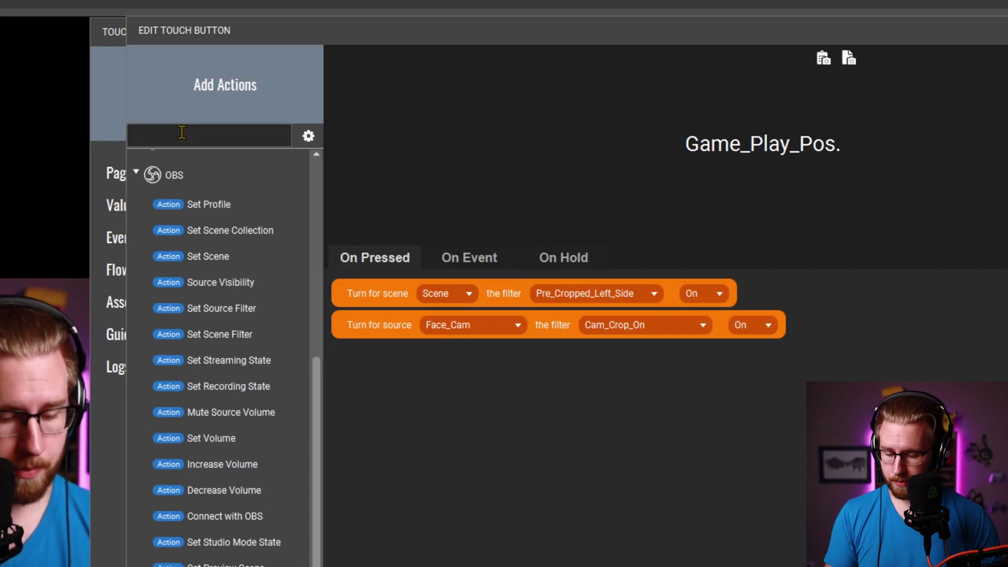
Step: Add a Wait for Timer action of 1000 milliseconds after the two filter actions
left_click(182, 132)
type("wai")
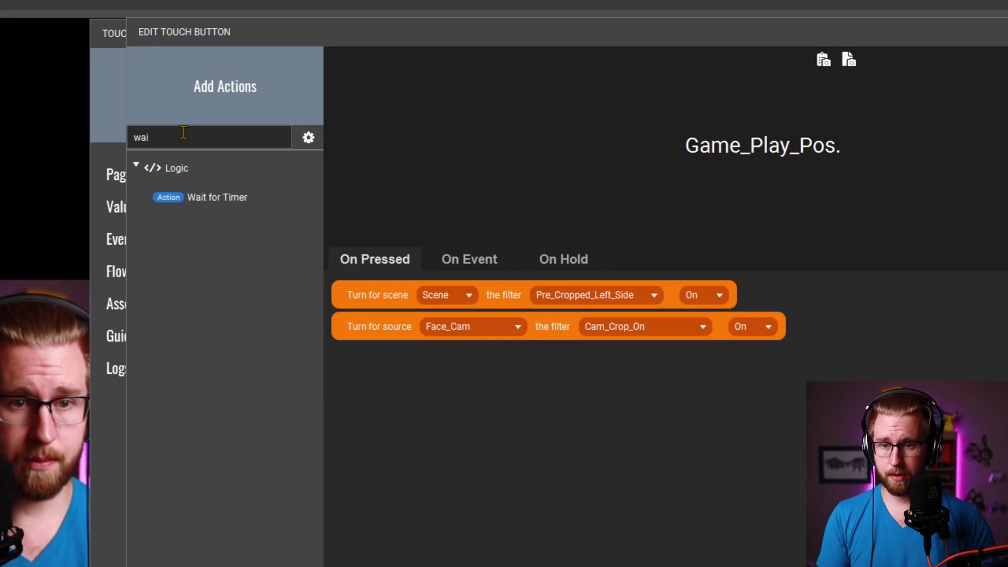
double_click(210, 196)
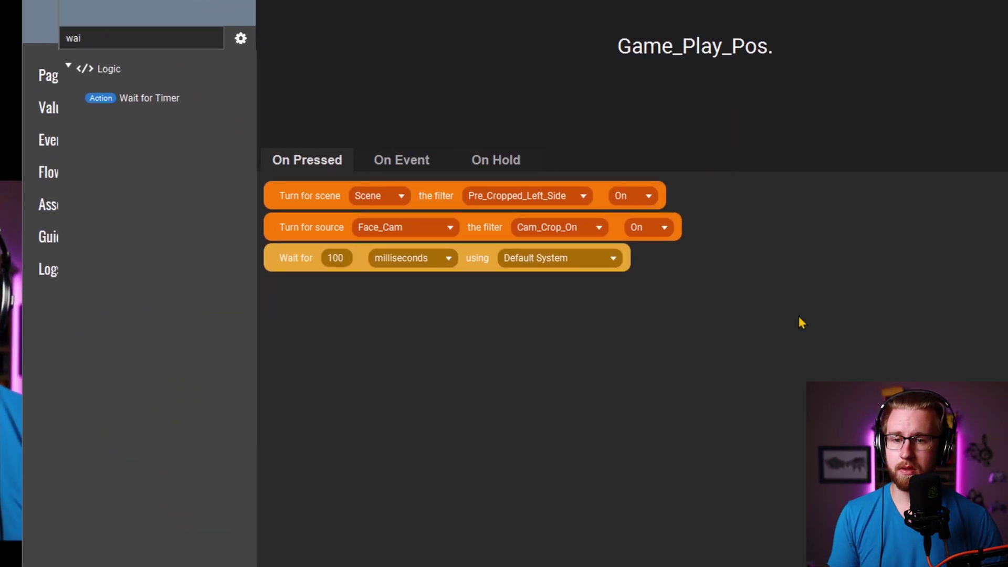
left_click(347, 258)
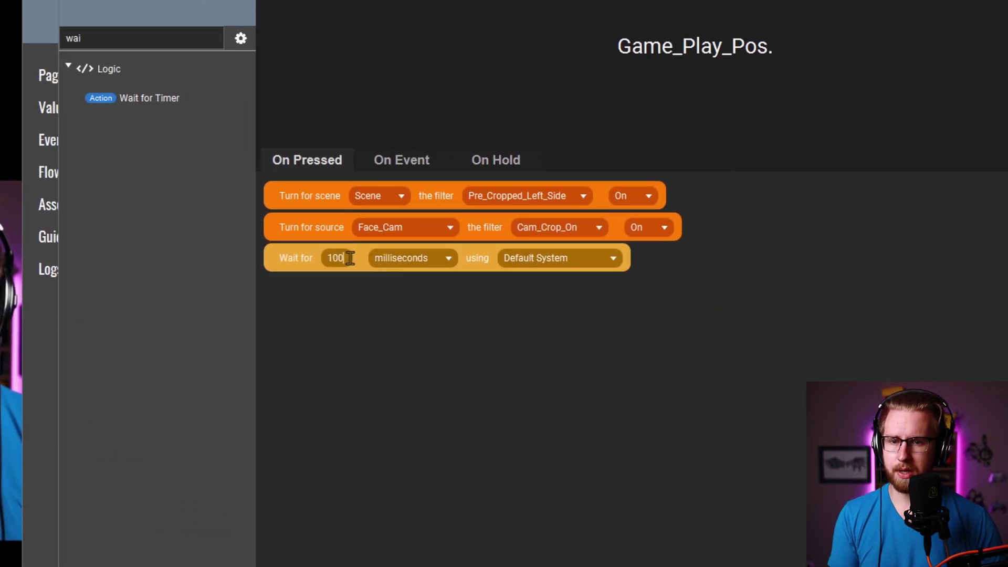
type("0")
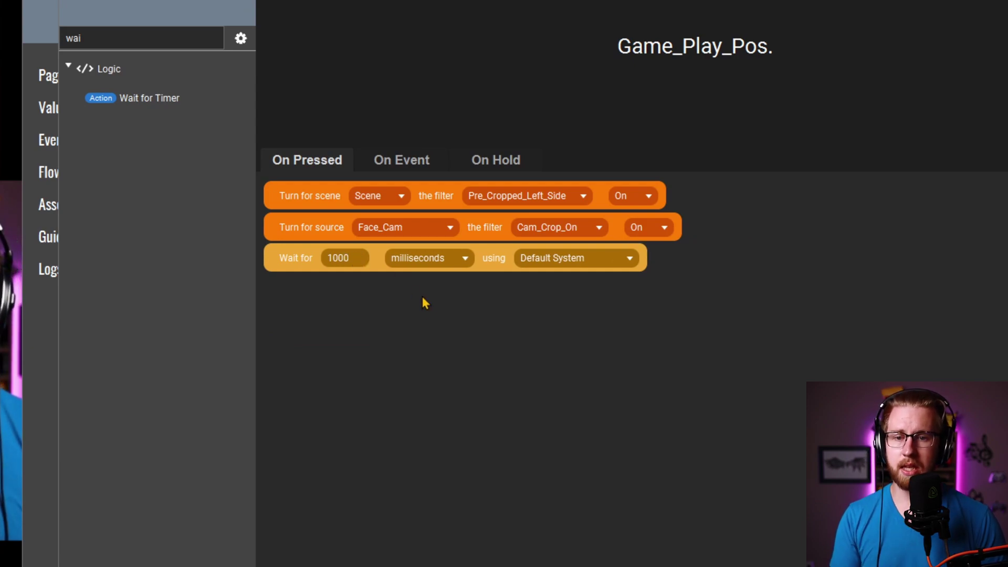
Step: Clear the action search and add an OBS scene filter action after the wait that turns on the scene's Goofy_Face_Big filter
left_click(142, 46)
key("BackSpace")
key("BackSpace")
key("BackSpace")
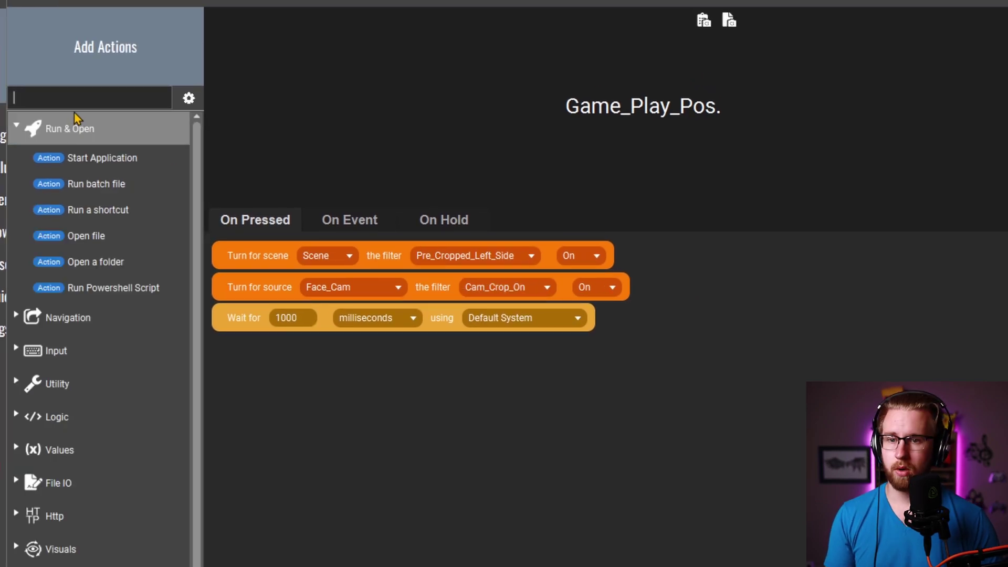
scroll(154, 309, "down", 1)
scroll(100, 336, "down", 10)
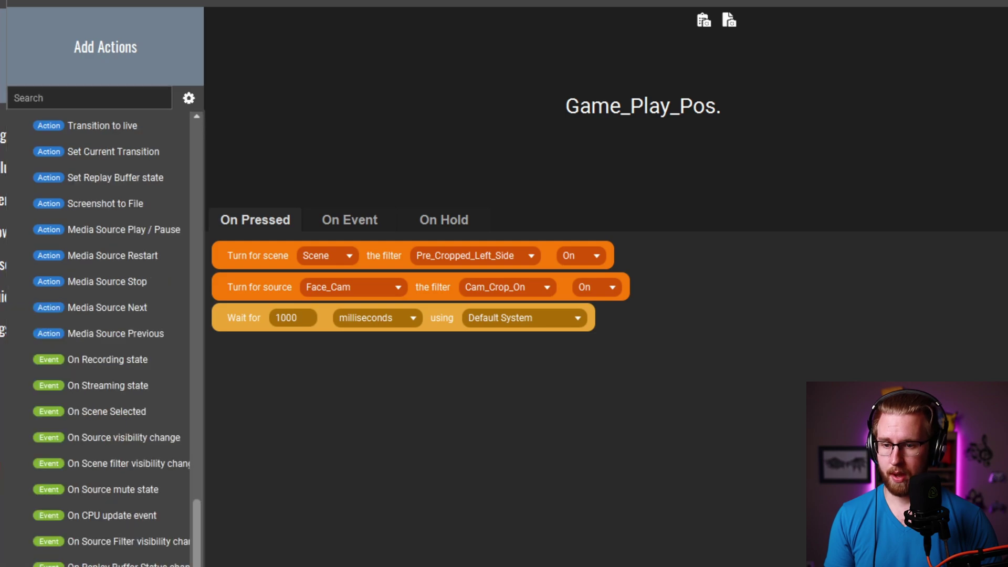
scroll(120, 351, "up", 4)
scroll(120, 351, "up", 4)
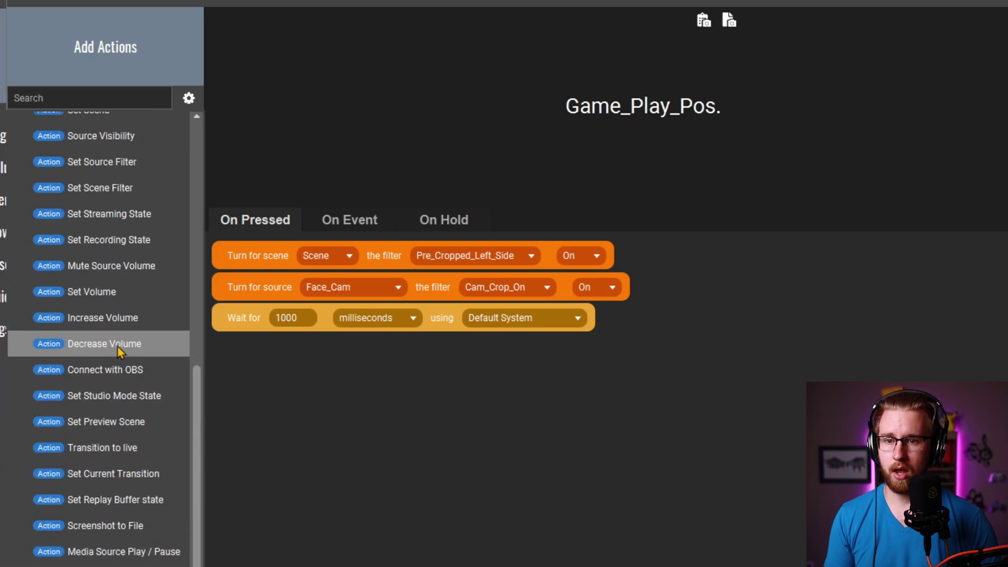
left_click(124, 270)
left_click(362, 348)
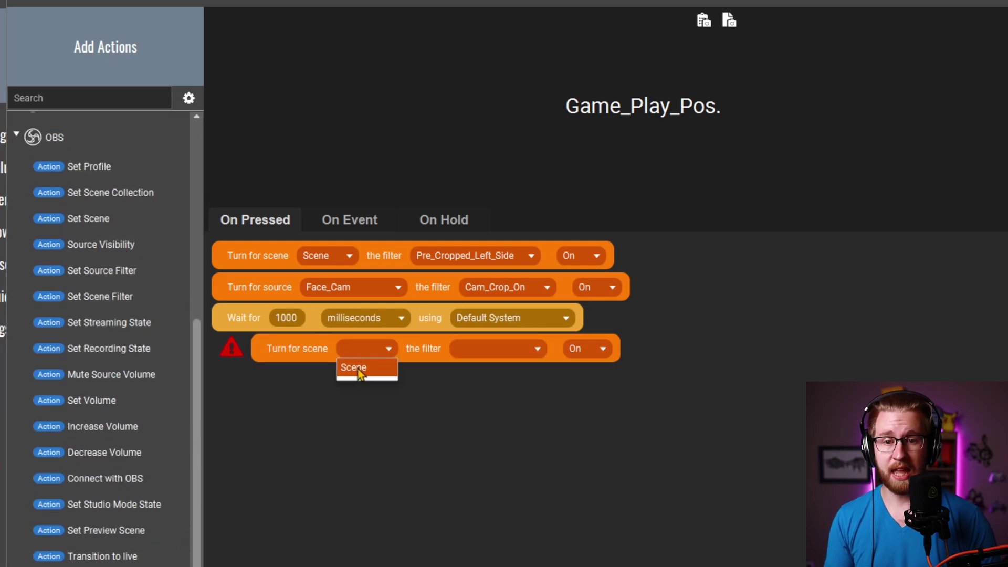
left_click(367, 373)
left_click(536, 347)
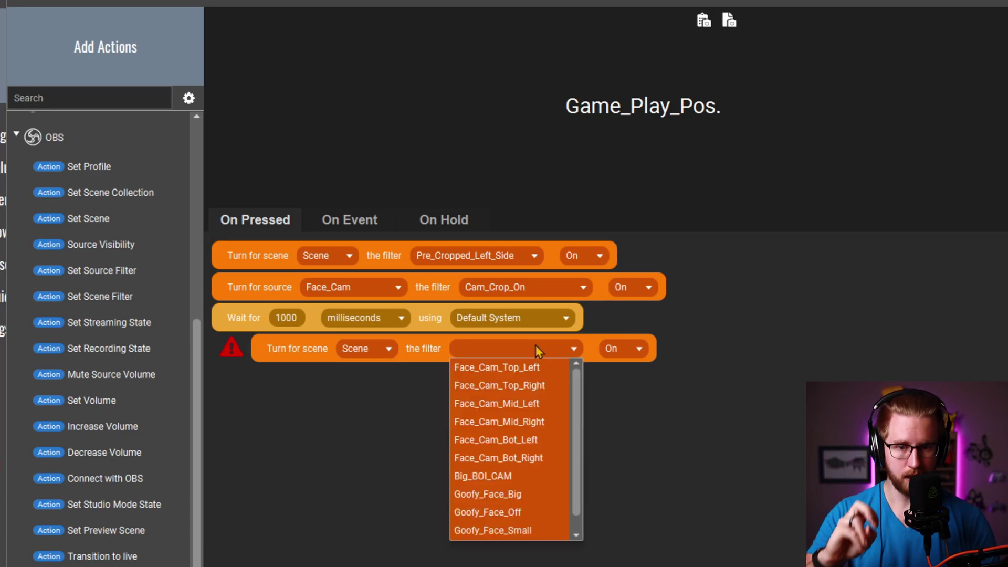
scroll(514, 481, "down", 1)
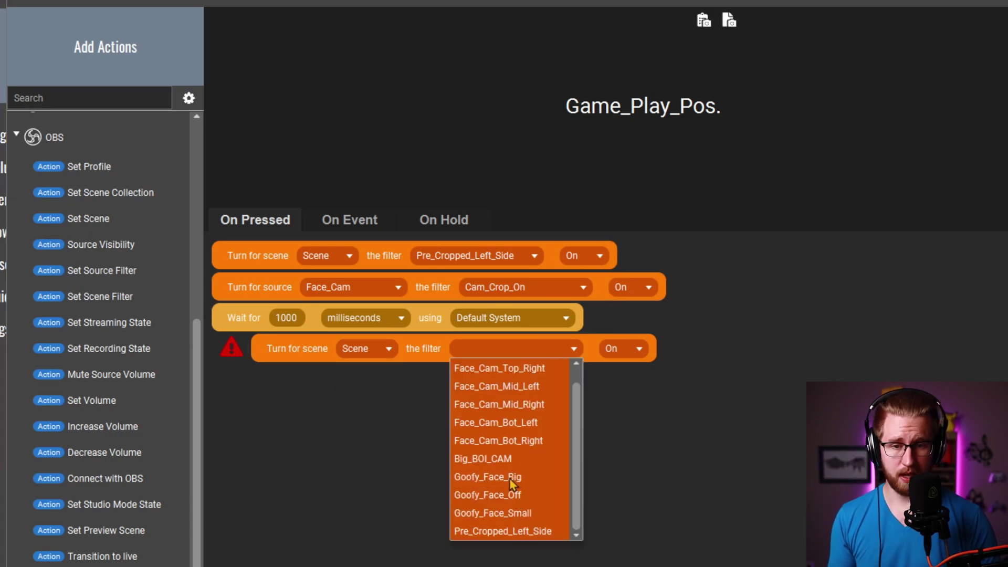
left_click(509, 477)
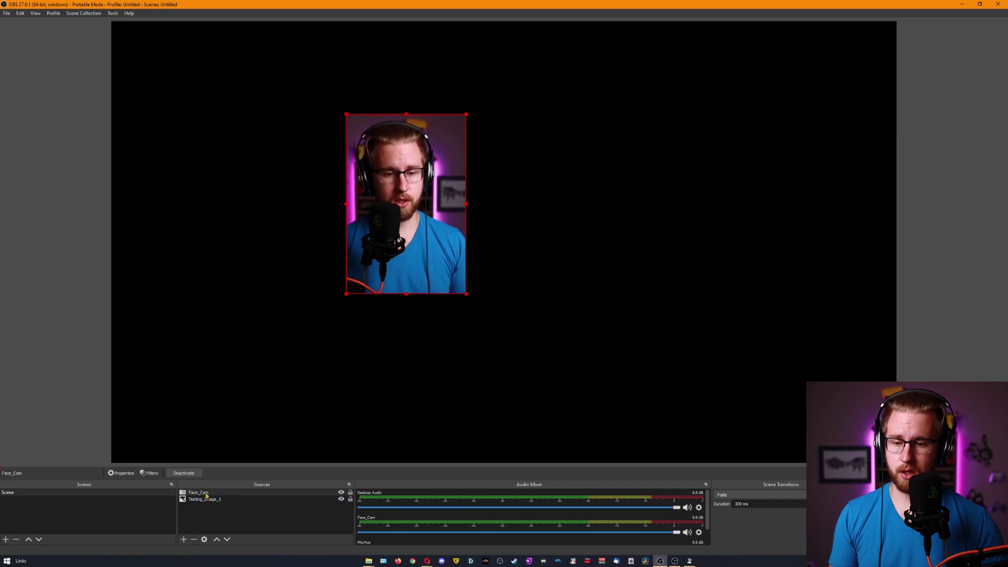
Step: Switch to OBS, remove Face_Cam's crop through its Cam_Crop_Off filter and close its filters
right_click(206, 493)
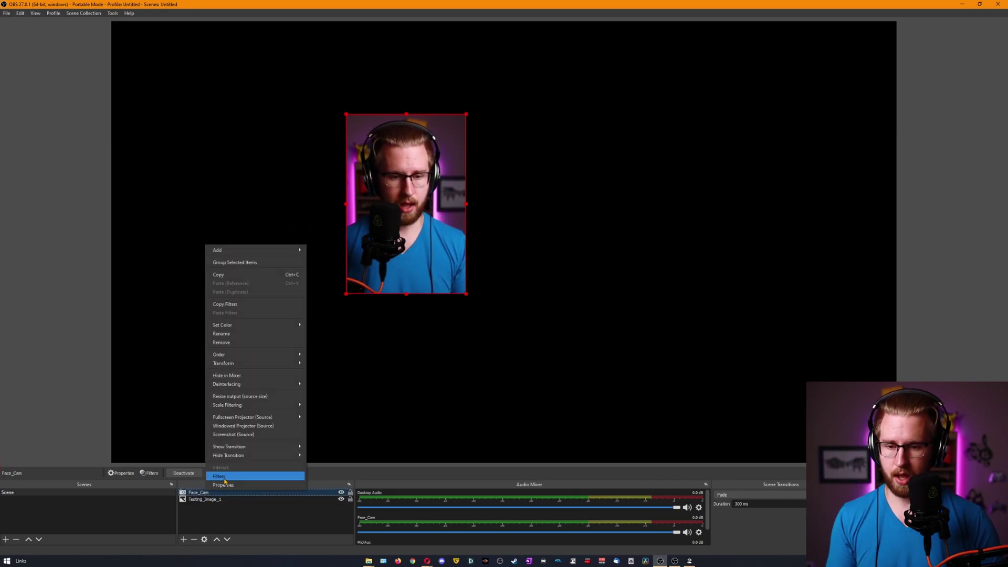
left_click(224, 477)
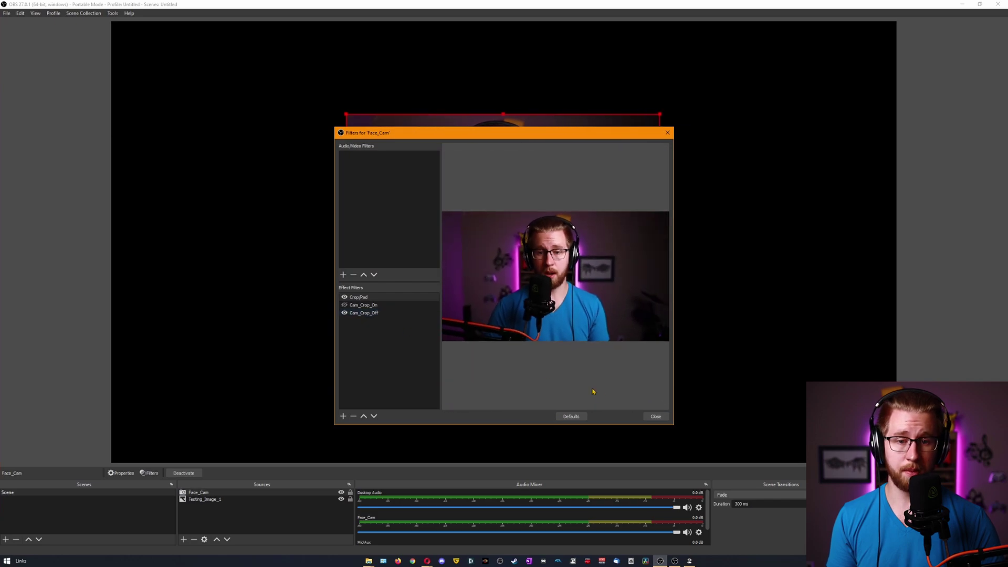
left_click(655, 416)
right_click(46, 492)
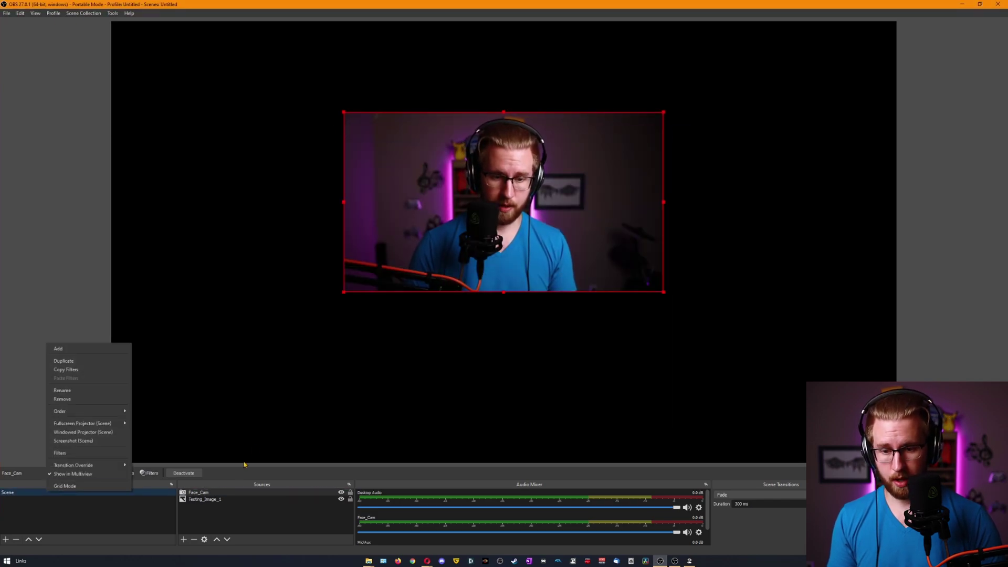
left_click(263, 430)
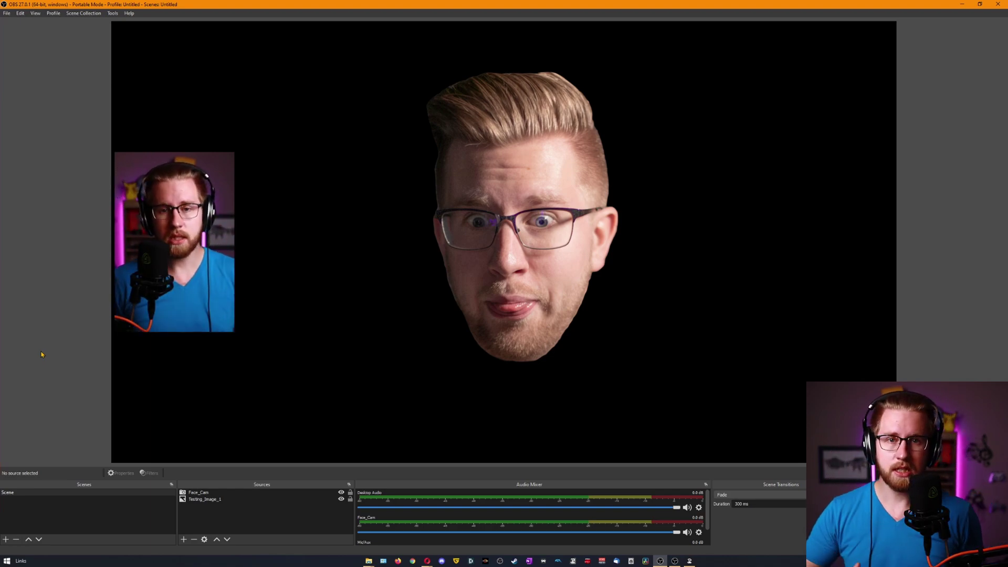
Step: Select Testing_Image_1 in the preview and nudge it slightly downward
left_click(539, 237)
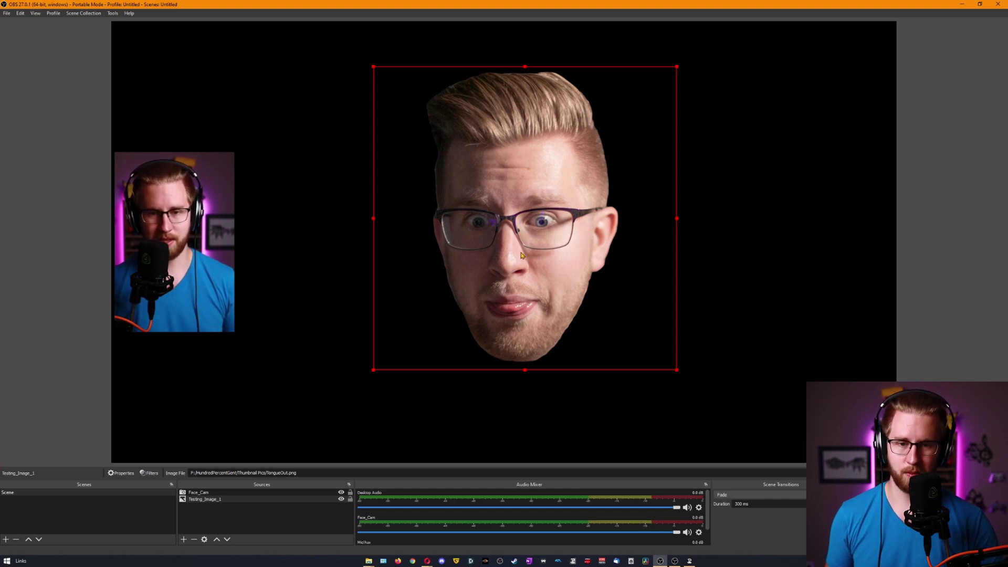
left_click_drag(520, 252, 521, 255)
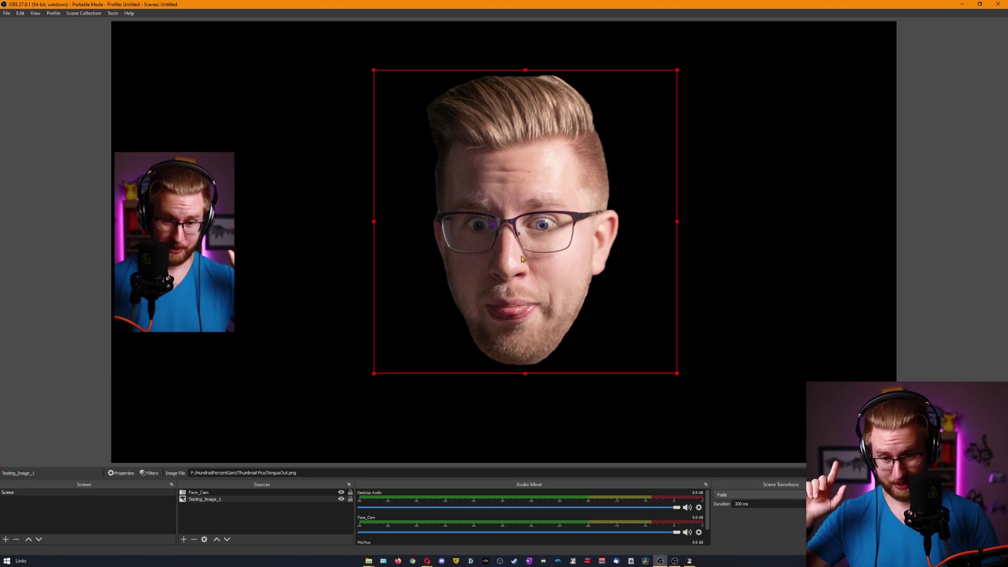